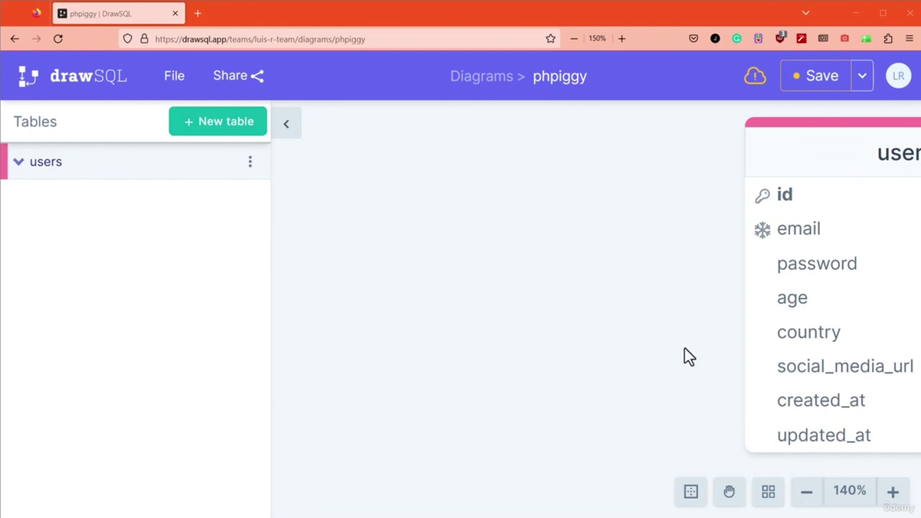
Create a new table named transactions and place it beside the users table on the diagram
click(216, 137)
double_click(131, 165)
text(transactions)
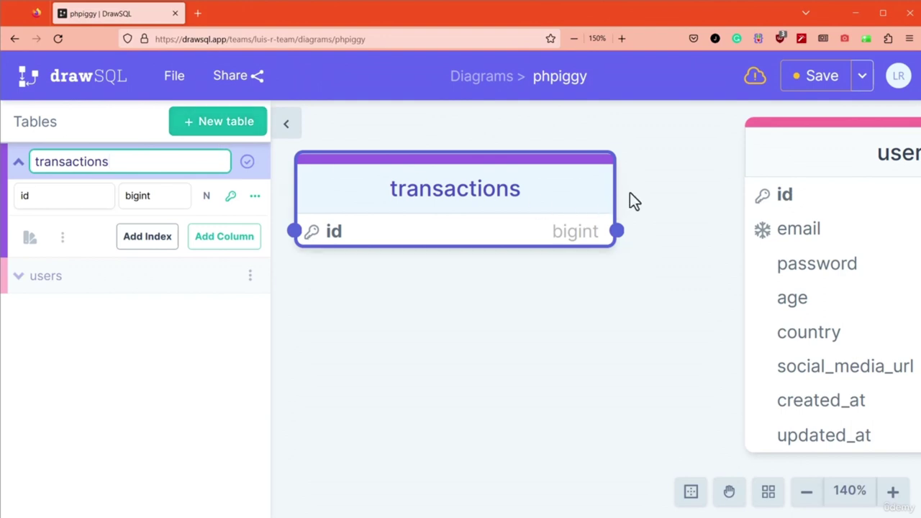
click(543, 175)
drag(543, 175, 561, 132)
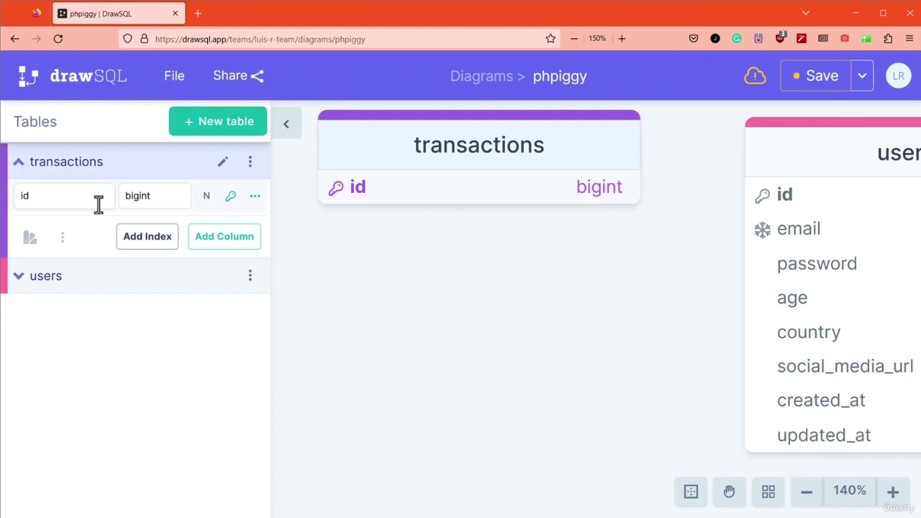
Add a description column to the transactions table with the varchar data type
click(201, 241)
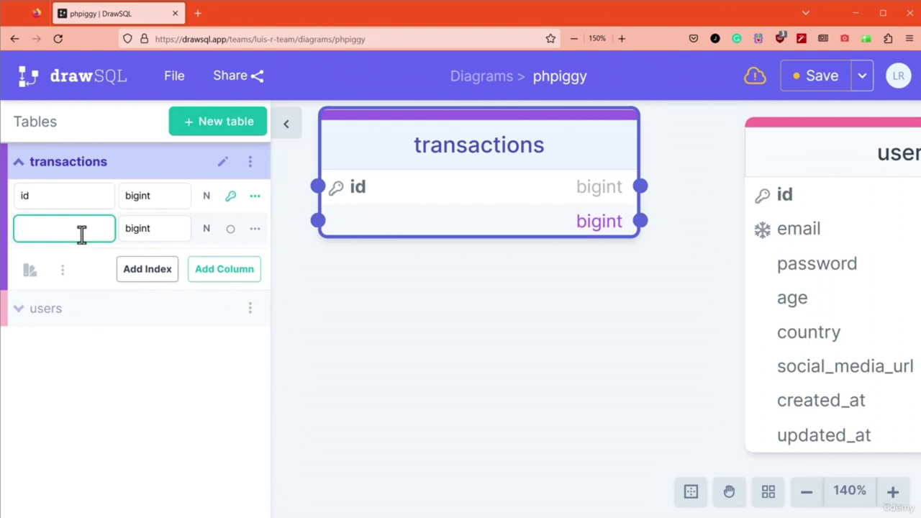
text(description)
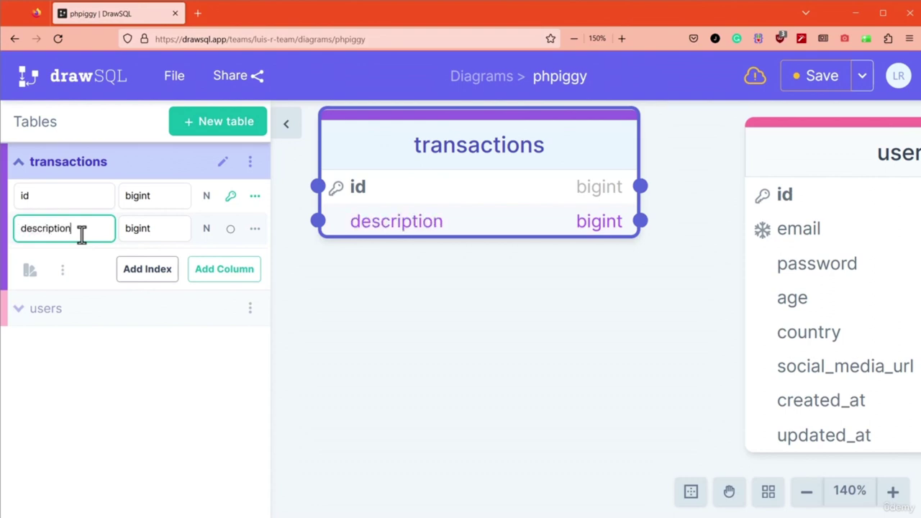
click(168, 232)
text(va)
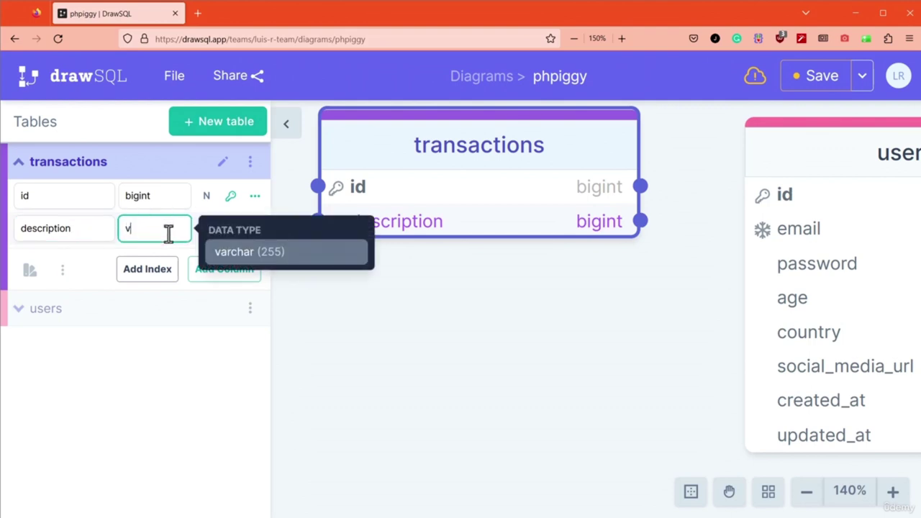
click(242, 260)
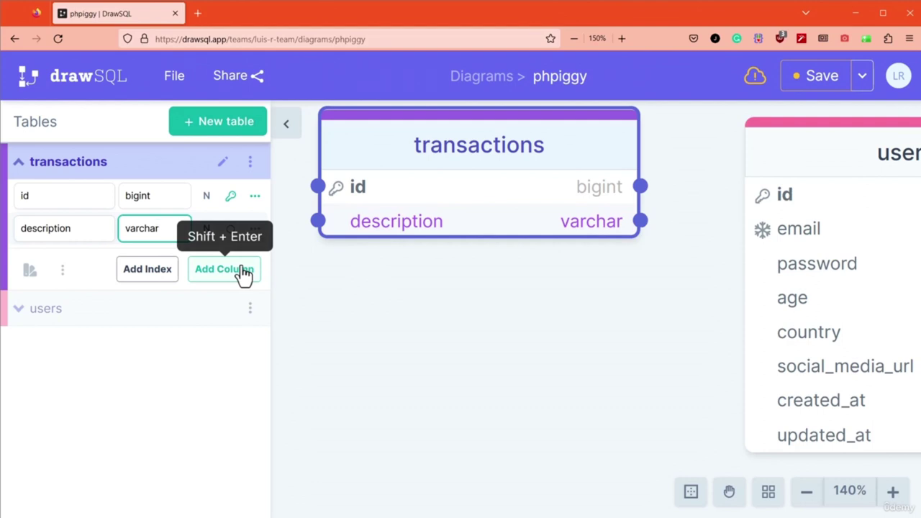
Add an amount column to the transactions table with the decimal data type
click(243, 271)
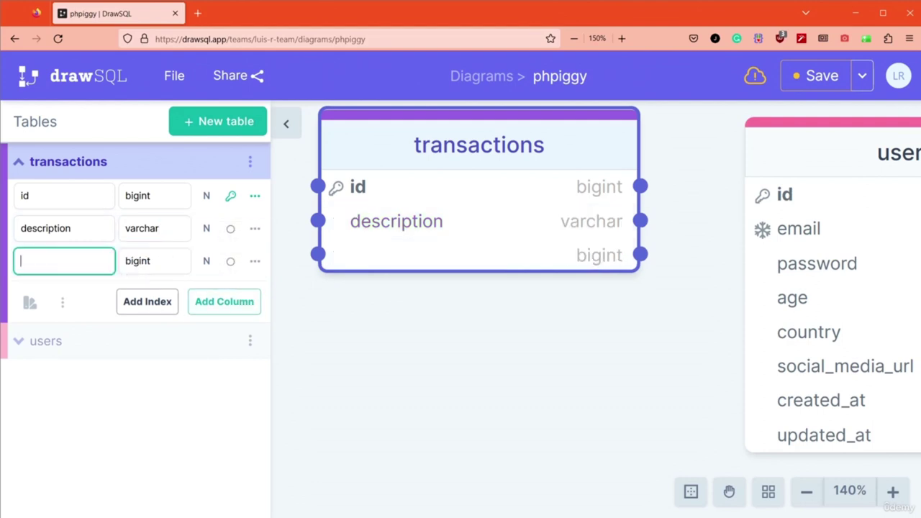
text(amount)
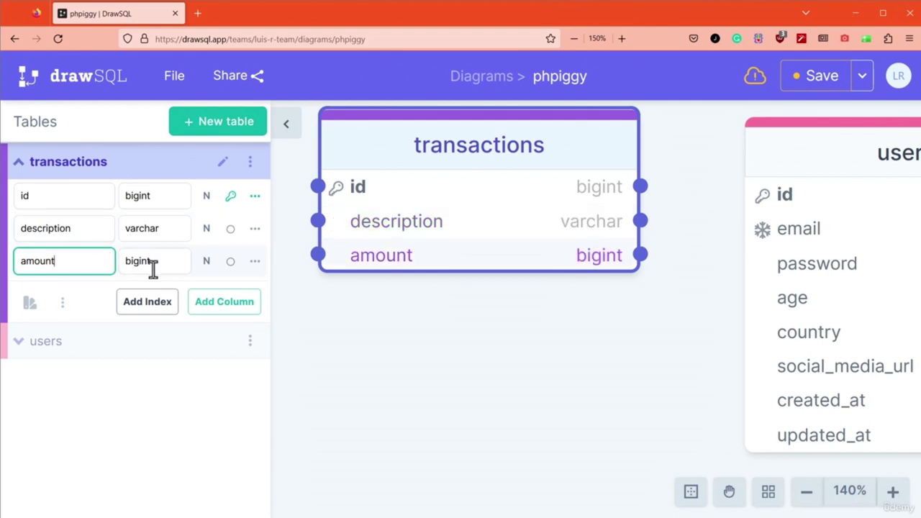
click(172, 264)
text(de)
click(248, 288)
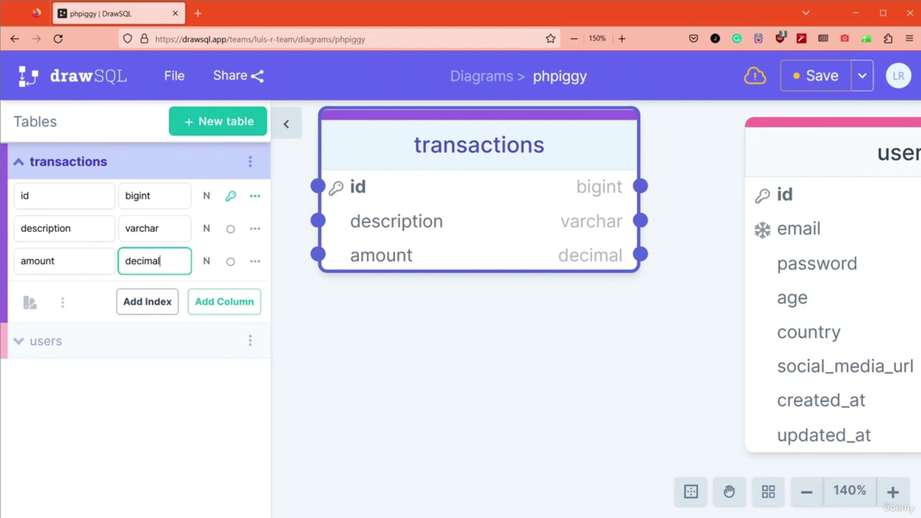
Consult the EDUCBA article comparing MySQL float and decimal data types, and return to the DrawSQL diagram
key(alt+Tab)
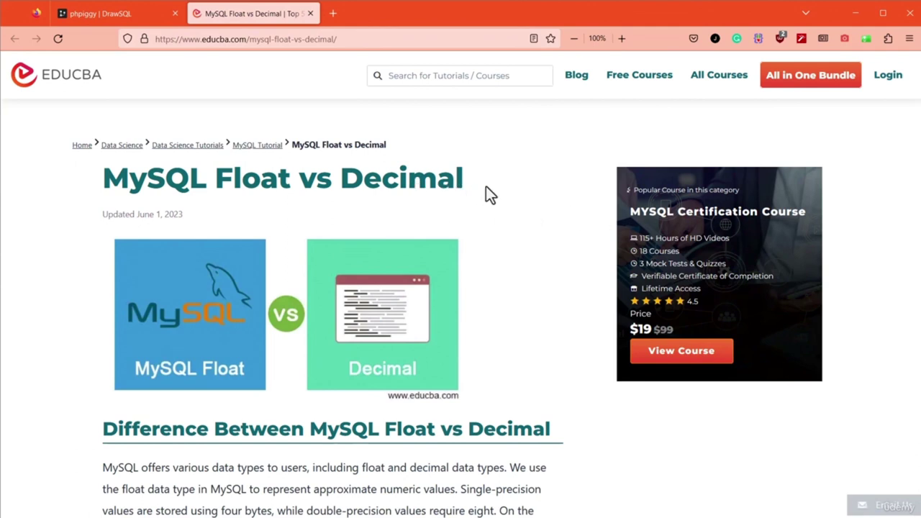
drag(463, 180, 104, 180)
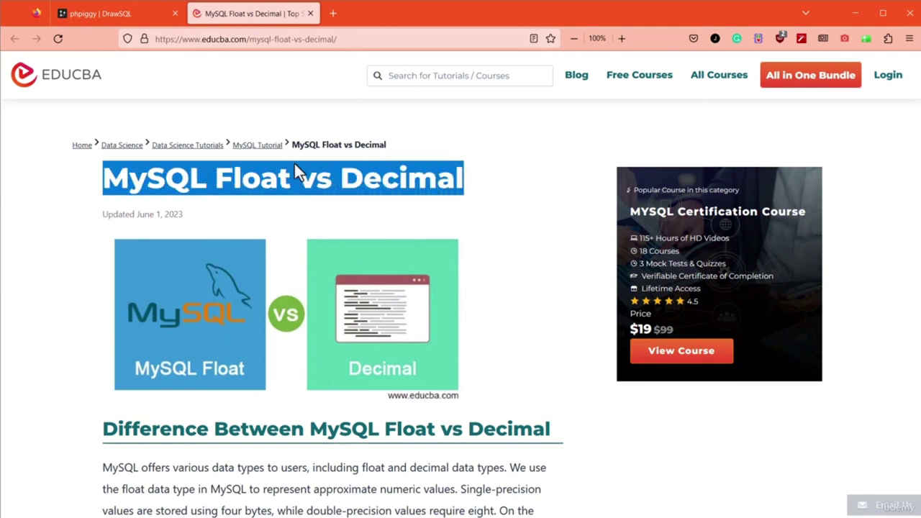
click(396, 185)
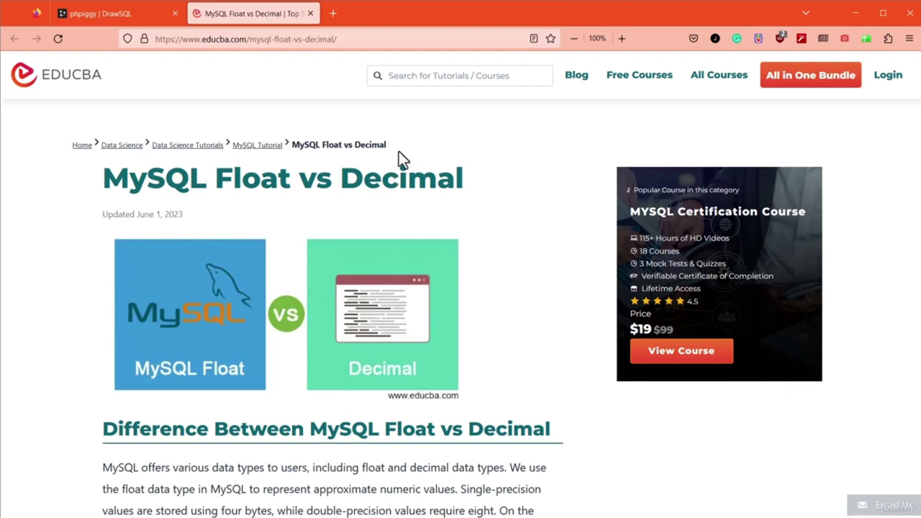
scroll(409, 160, down, 1)
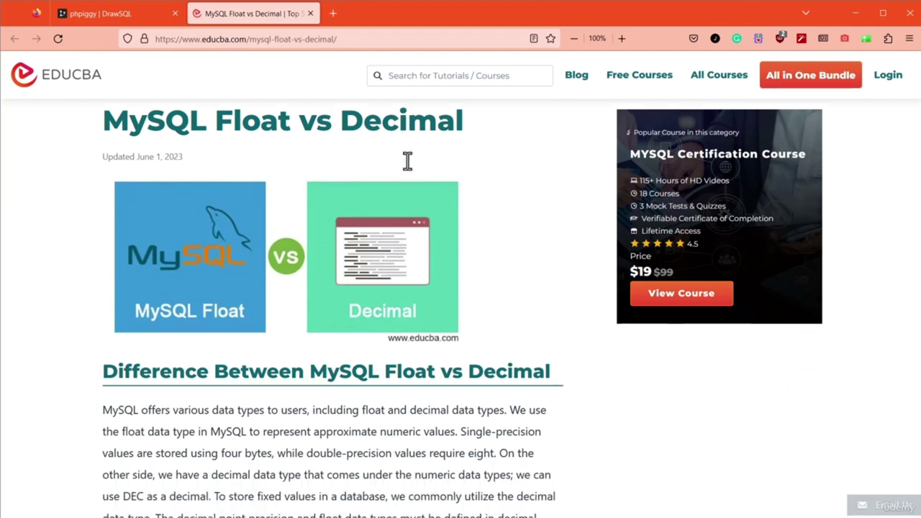
click(119, 13)
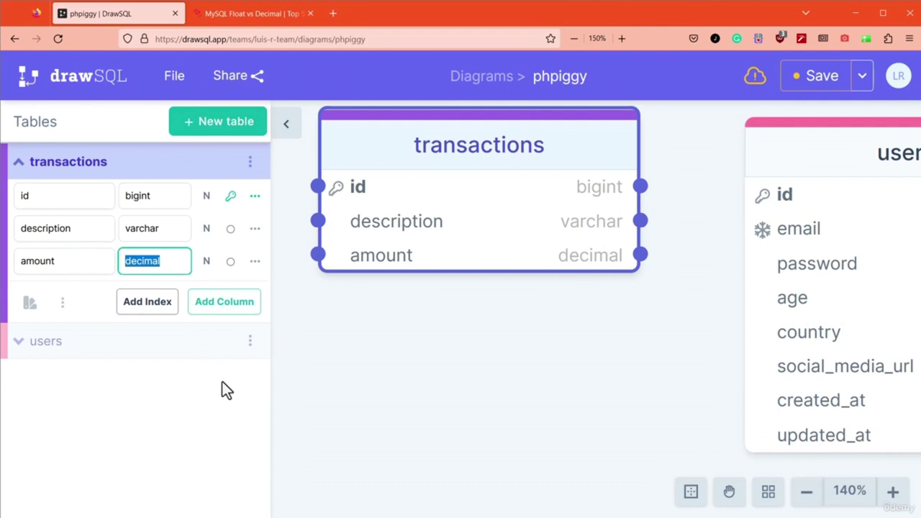
Add three more columns below amount with the datetime data type, making the second of them nullable
click(224, 303)
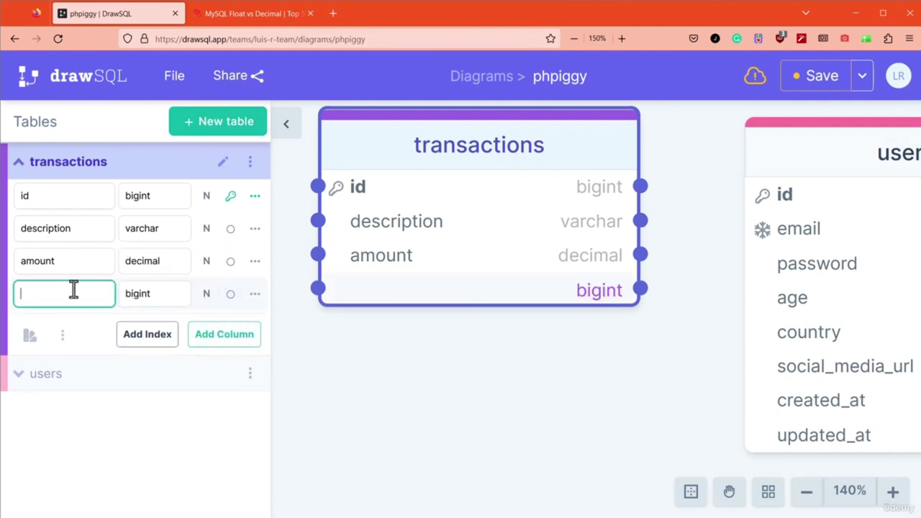
click(201, 332)
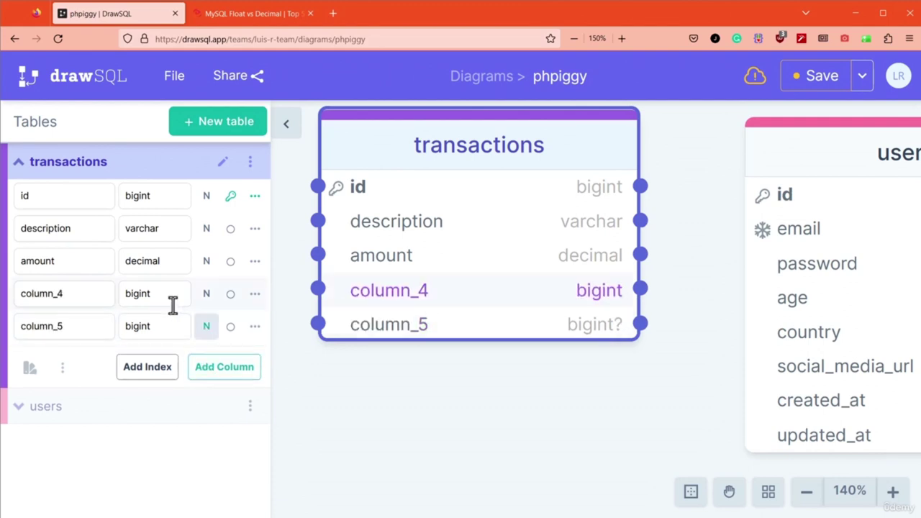
click(224, 368)
click(164, 300)
text(date)
click(225, 342)
click(154, 326)
text(date)
click(234, 376)
click(154, 358)
text(date)
click(237, 407)
Name the first new datetime column date and the second one created_at
double_click(82, 293)
text(date)
click(72, 326)
text(A)
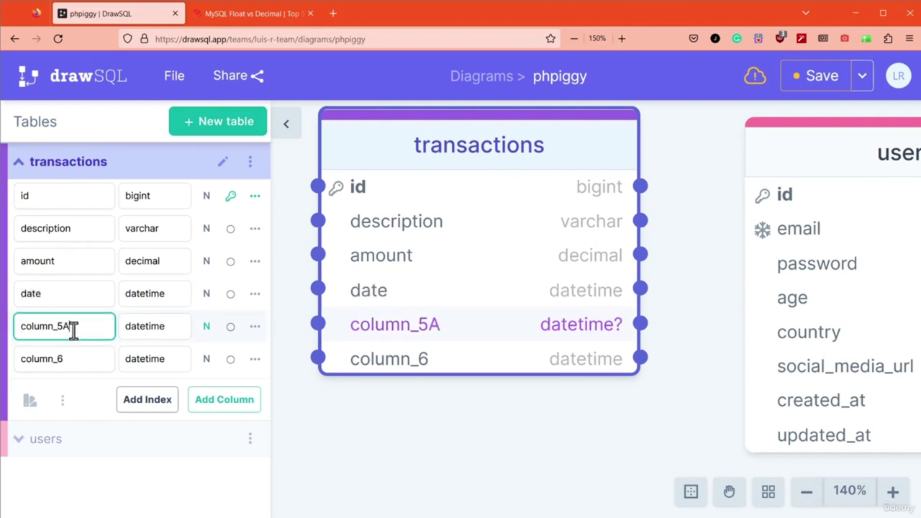
key(ctrl+a)
text(created_at)
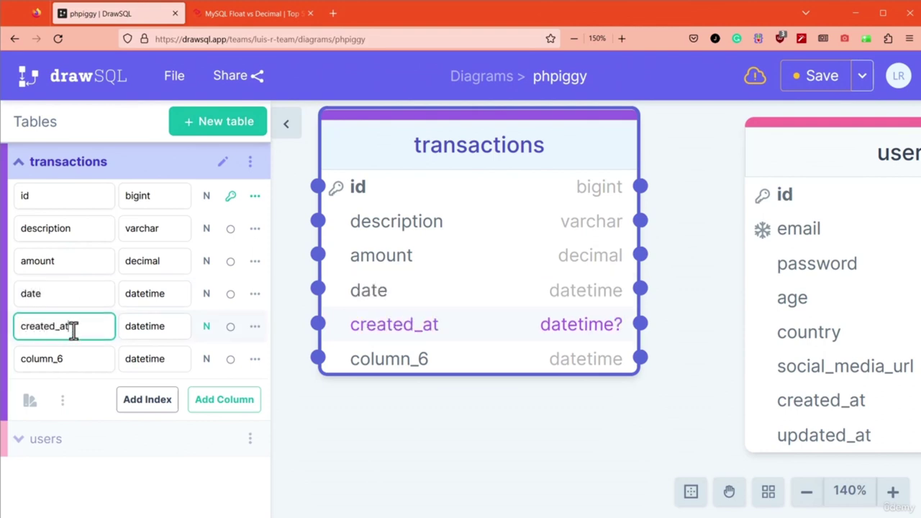
Name the last datetime column of the transactions table updated_at
click(84, 366)
key(ctrl+a)
text(updated)
text(-at)
key(BackSpace)
key(BackSpace)
key(BackSpace)
text(_at)
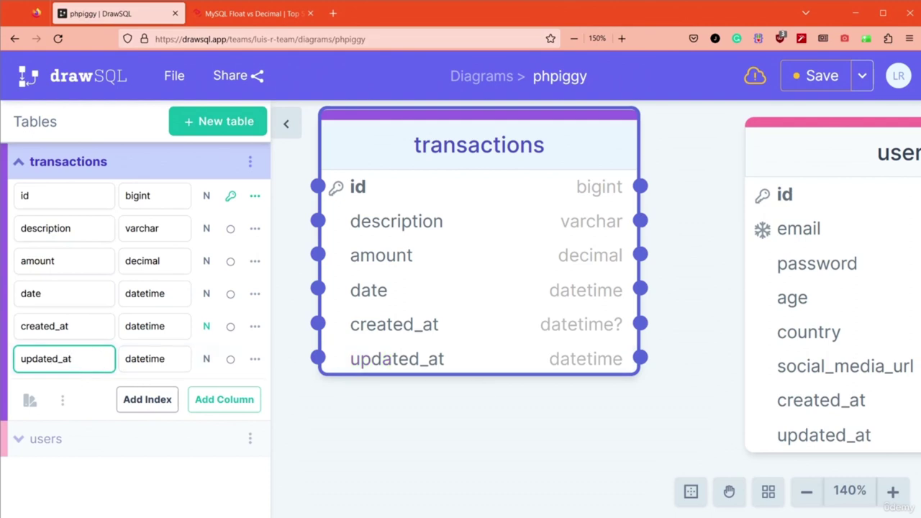
click(61, 295)
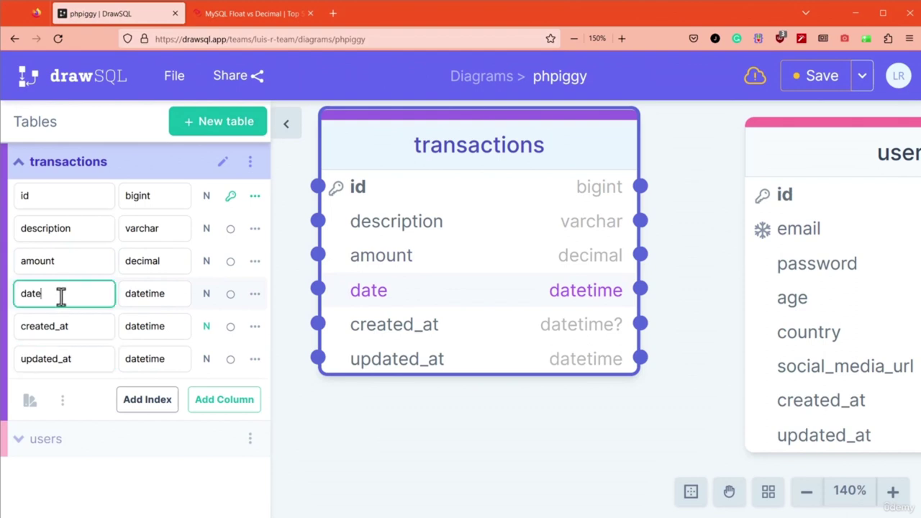
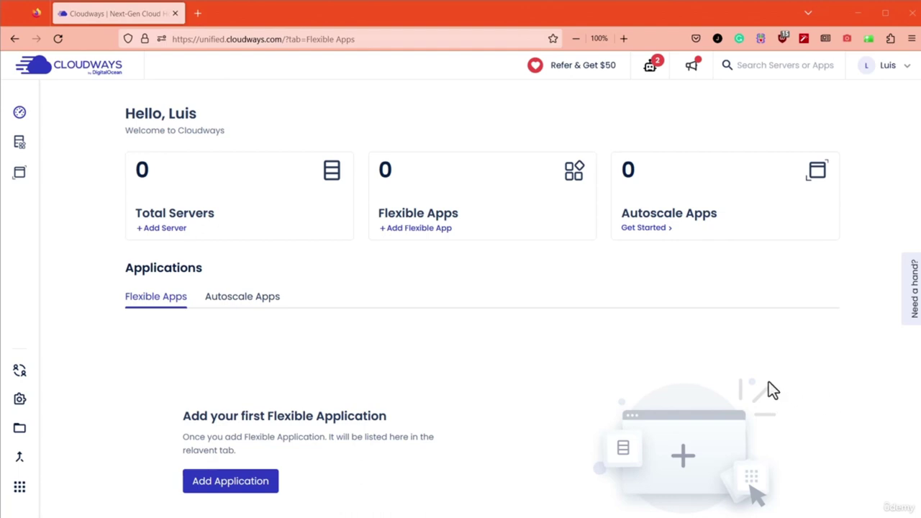
In Cloudways, start adding a flexible application and choose the PHP Custom App as its type
scroll(454, 316, down, 3)
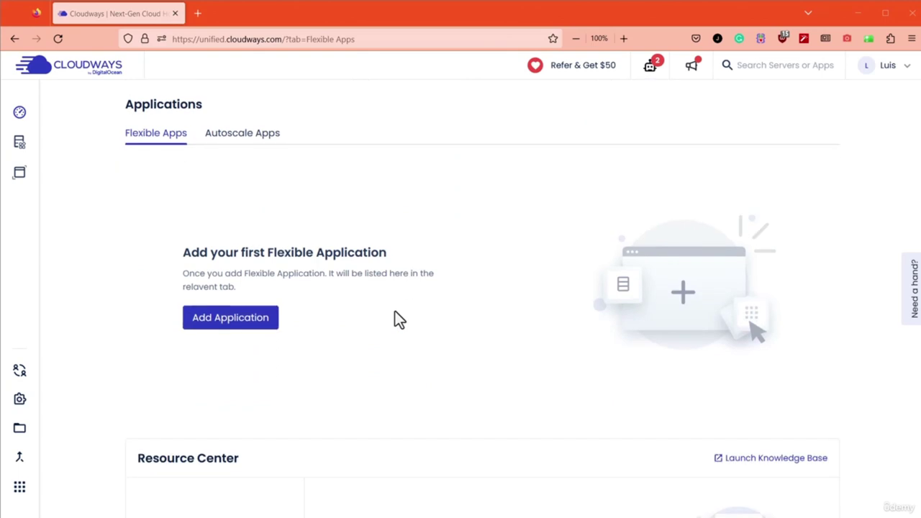
click(247, 324)
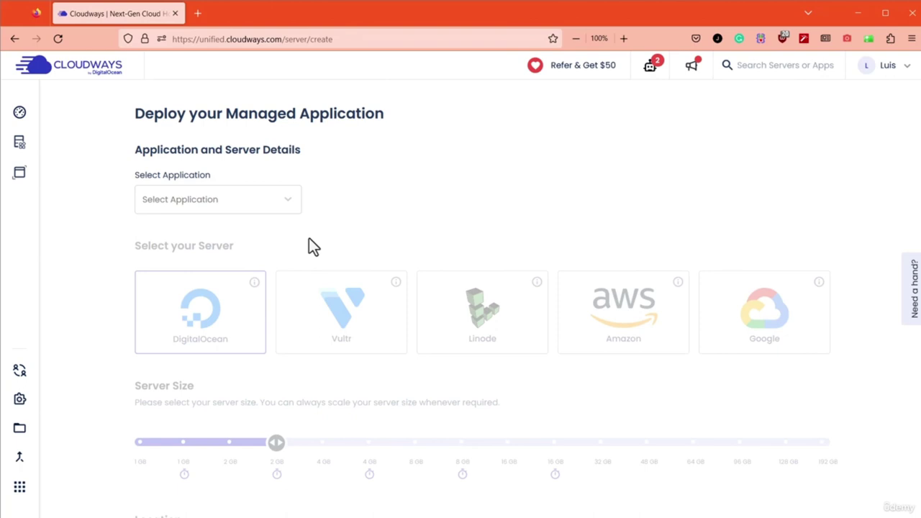
click(280, 206)
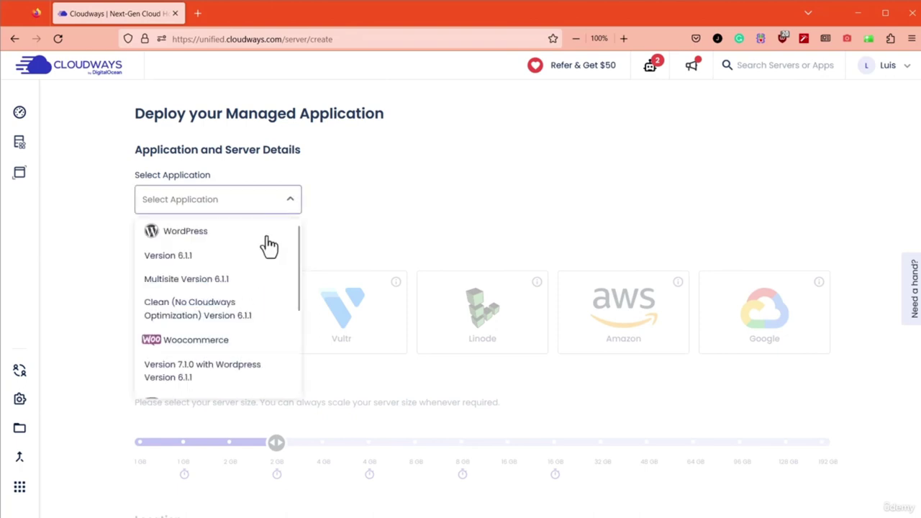
scroll(264, 263, down, 1)
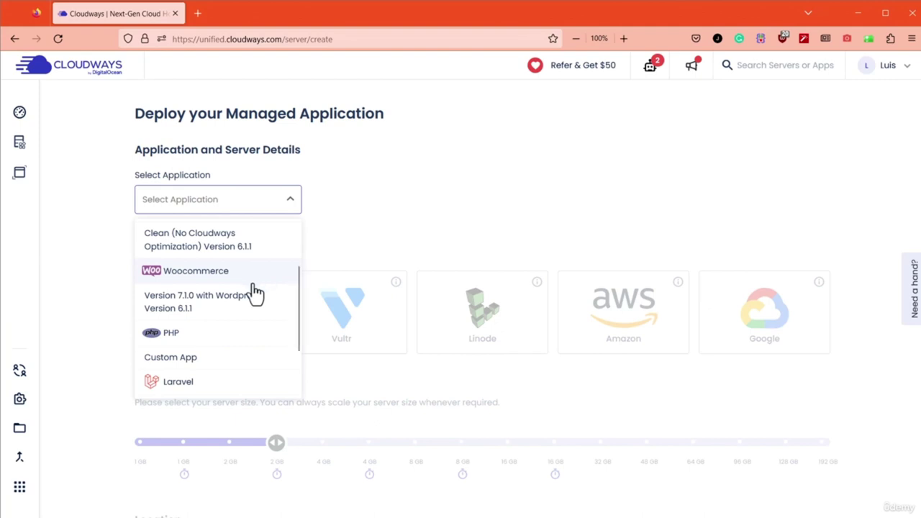
scroll(255, 293, down, 2)
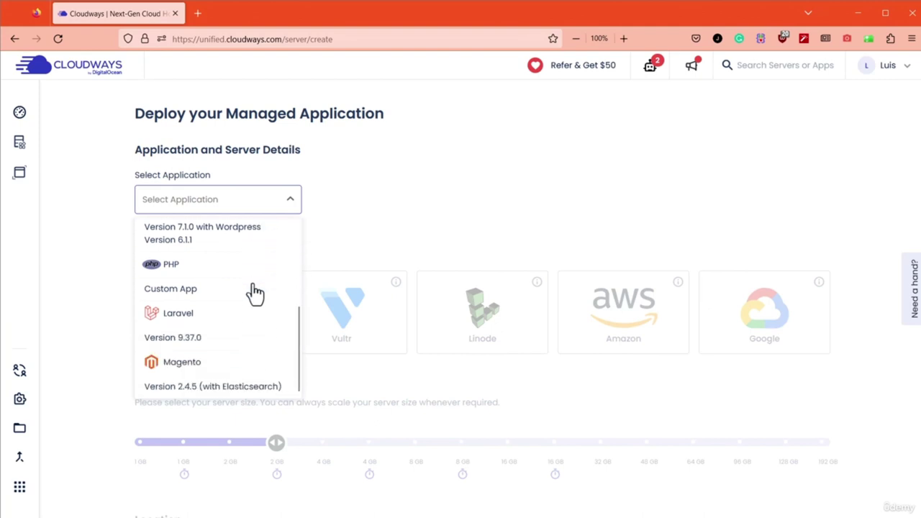
click(200, 294)
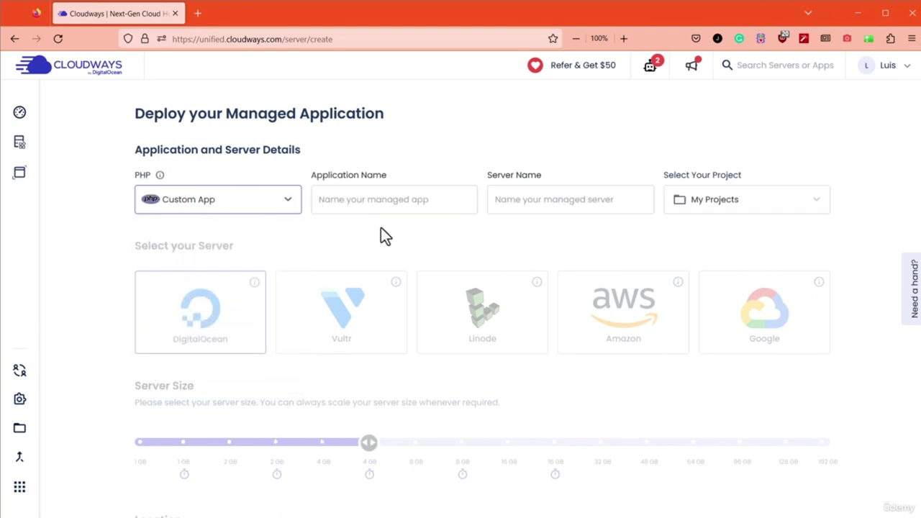
Name the managed application PHPiggy and the managed server Personal
click(386, 200)
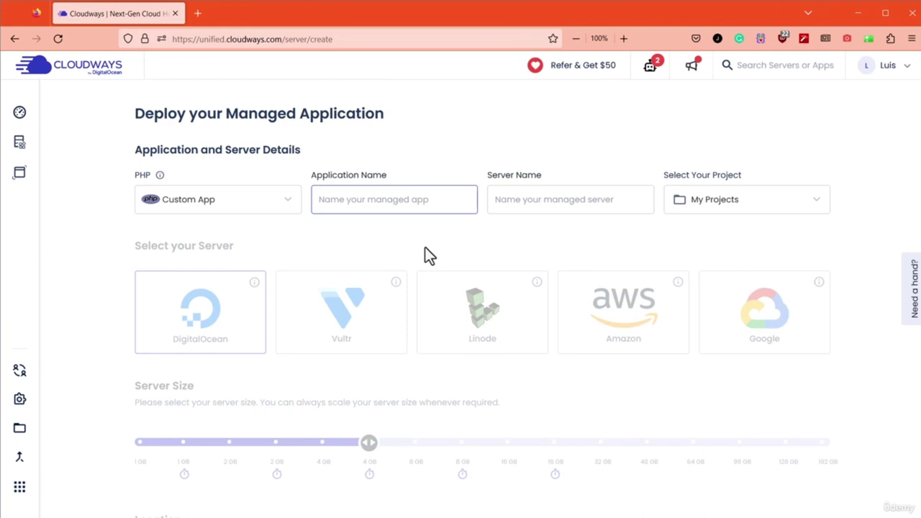
text(PHPiggy)
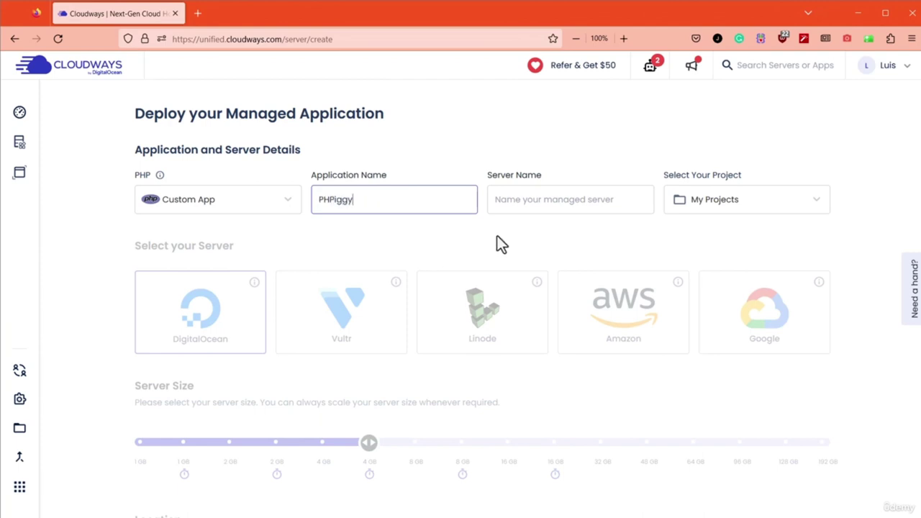
click(589, 200)
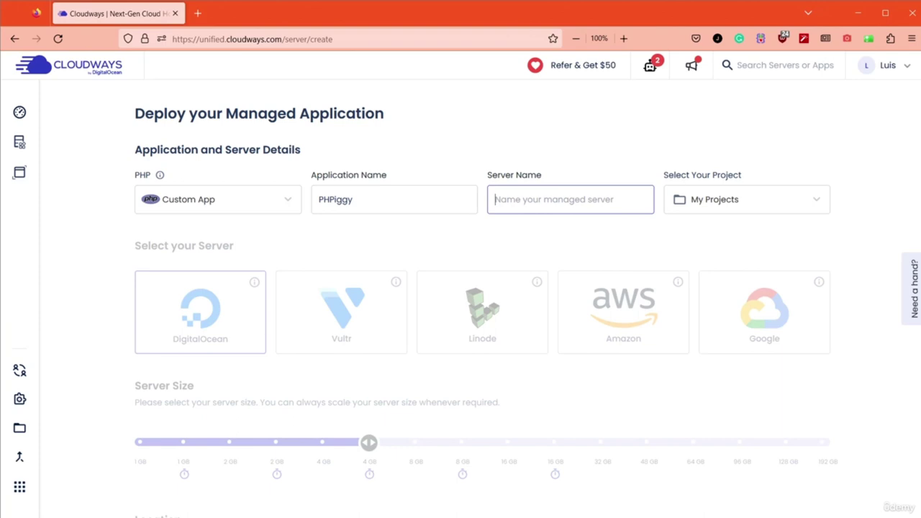
text(Personal)
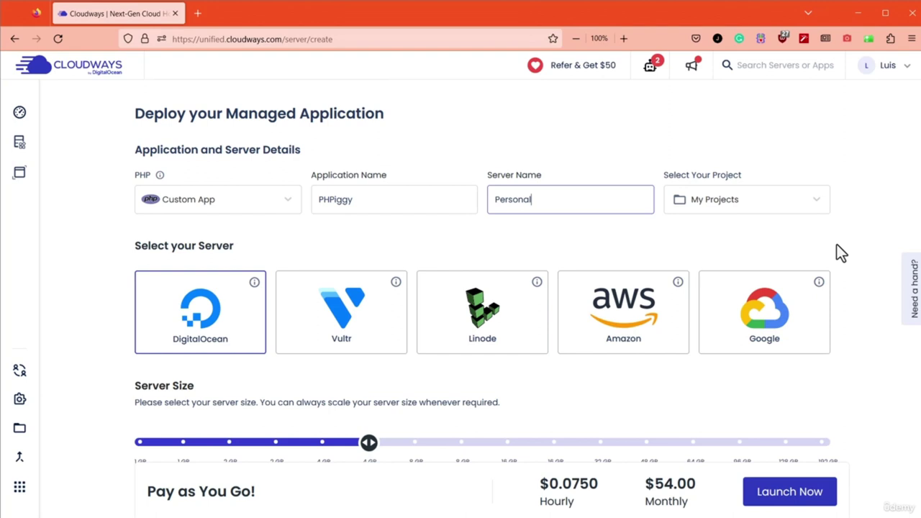
Set the DigitalOcean server size to the smallest 1 GB option and its location to New York
scroll(756, 223, down, 3)
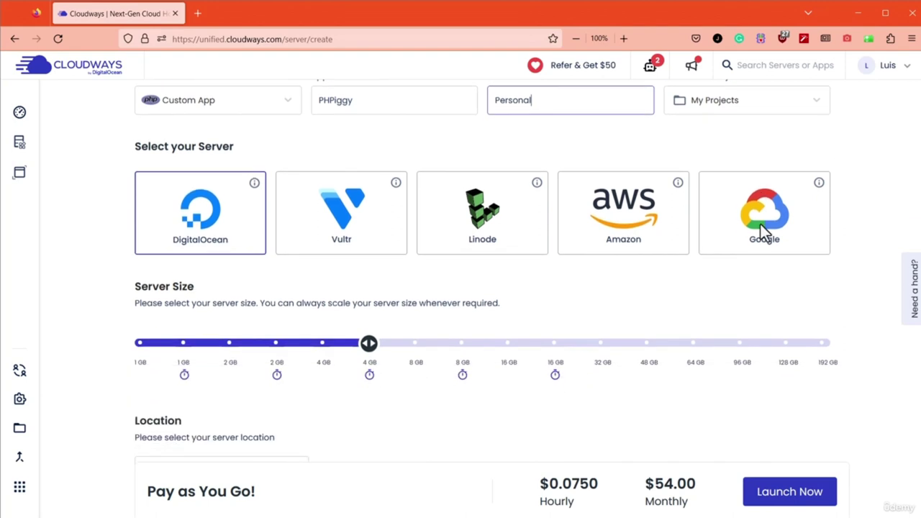
drag(367, 272, 139, 273)
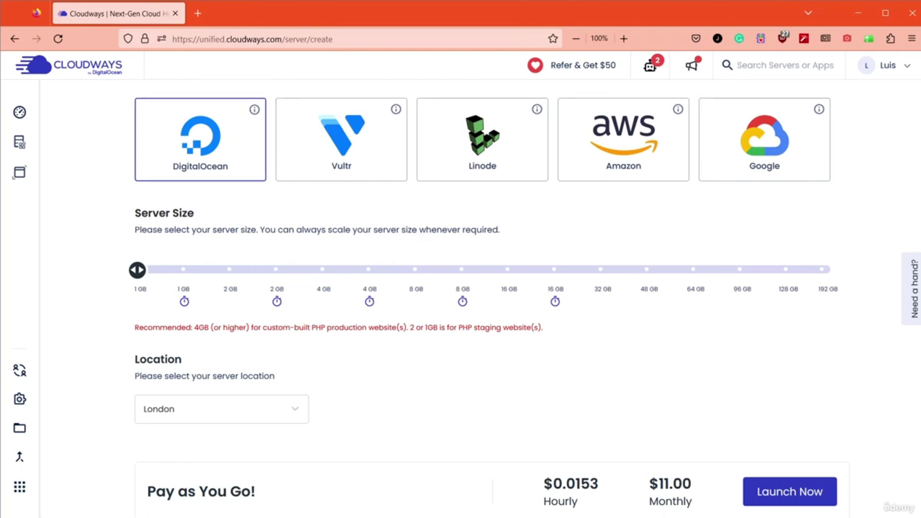
scroll(432, 279, down, 1)
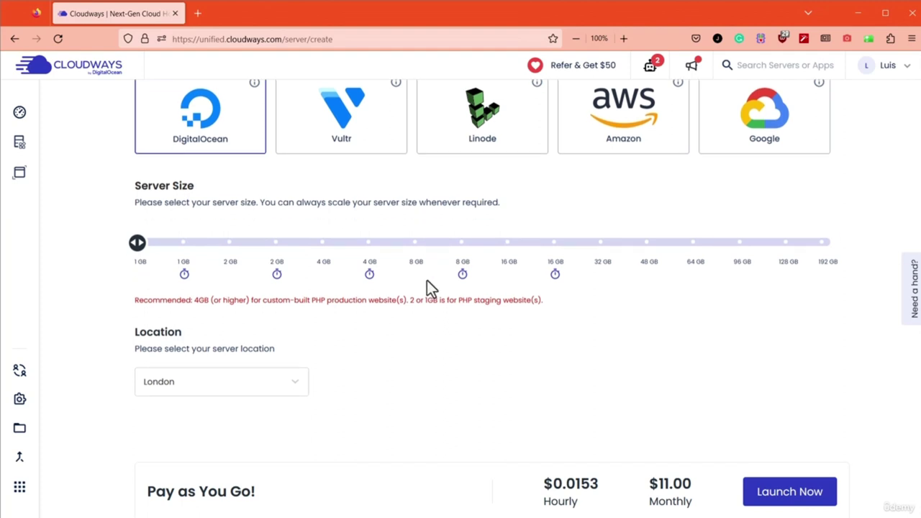
click(259, 381)
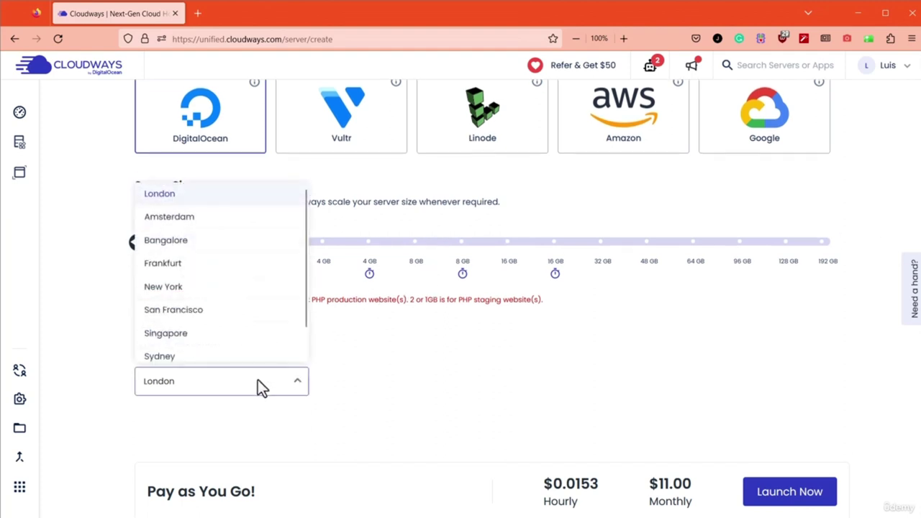
click(260, 288)
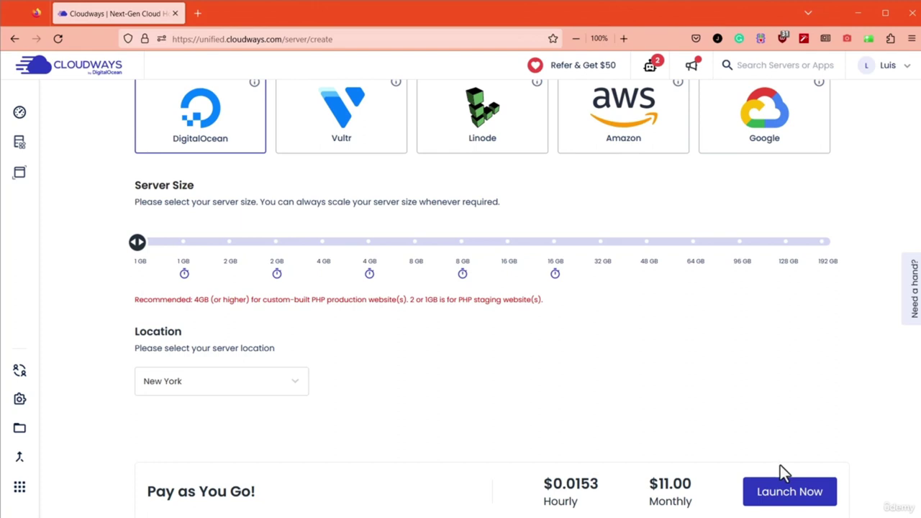
Launch the managed server, dismissing the referral offer, and open the management page of the Personal server
click(796, 505)
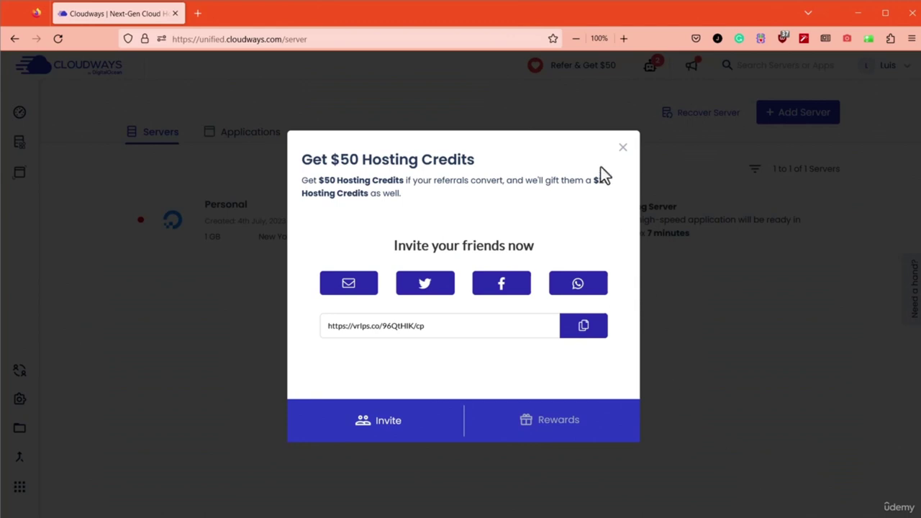
click(623, 147)
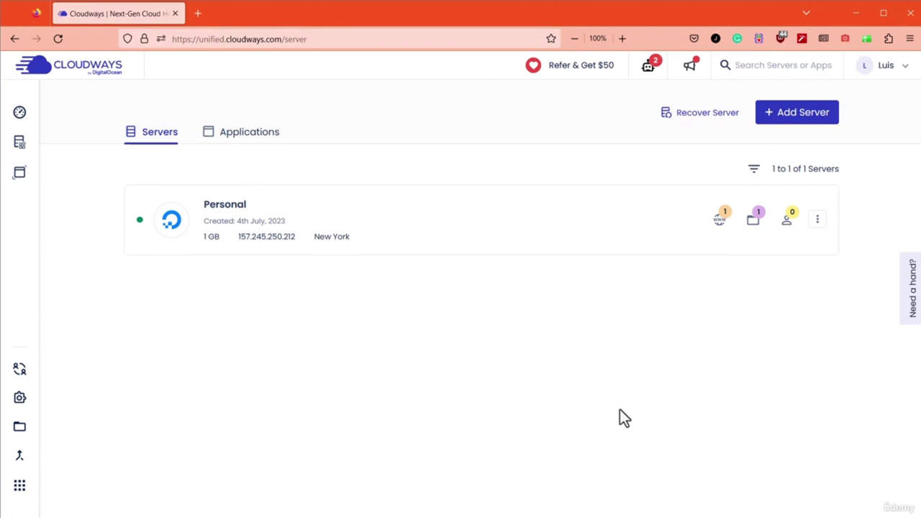
click(240, 207)
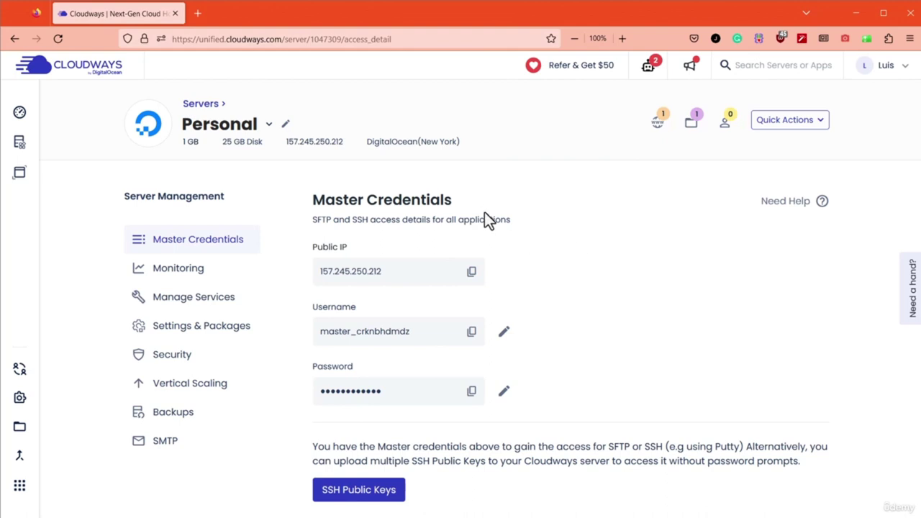
Examine the Personal server's master credentials, resource monitoring summary and the core services it runs
drag(453, 202, 304, 210)
double_click(416, 202)
triple_click(416, 202)
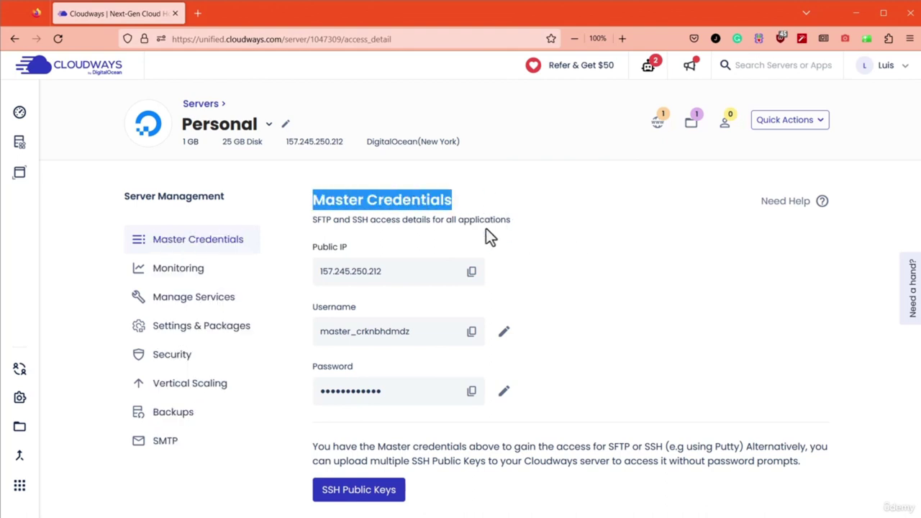
click(514, 202)
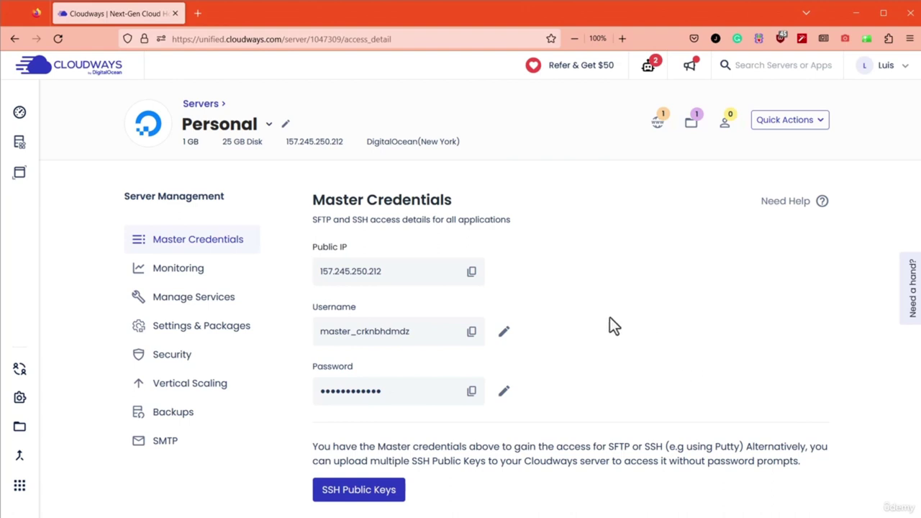
click(200, 273)
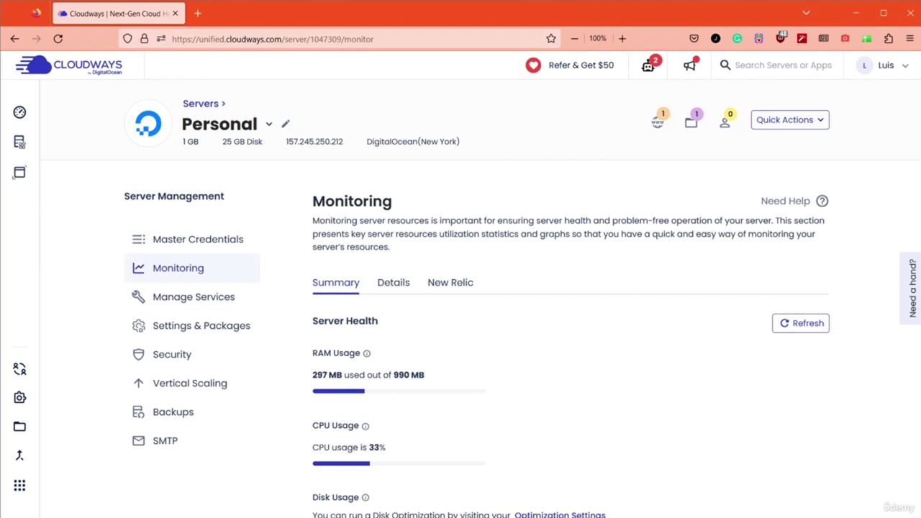
click(234, 306)
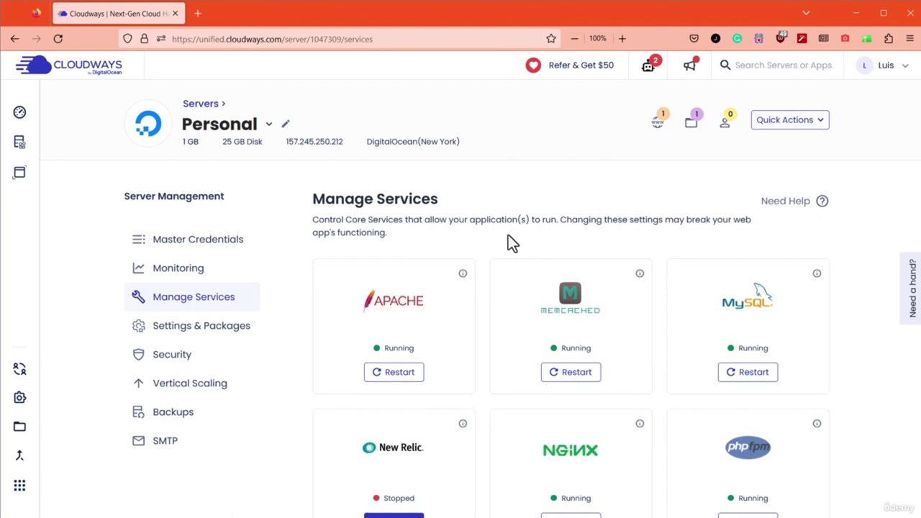
scroll(503, 232, down, 3)
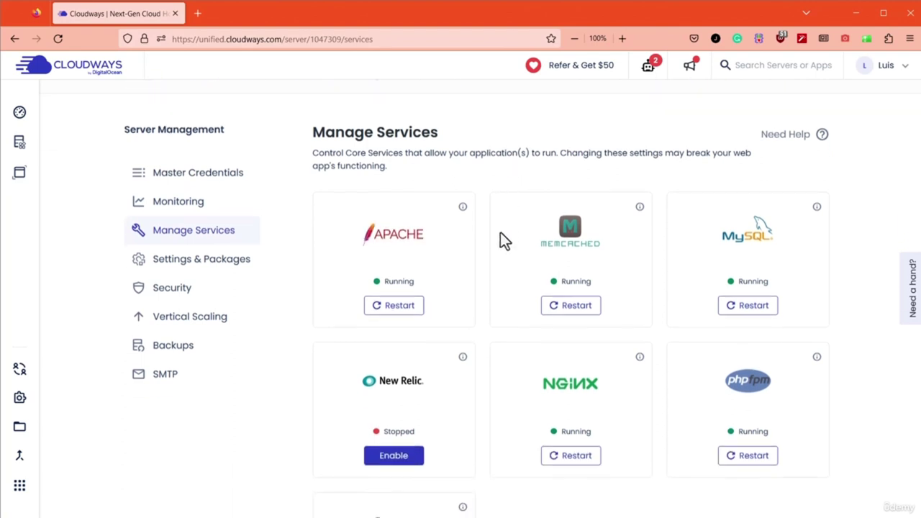
scroll(418, 230, down, 1)
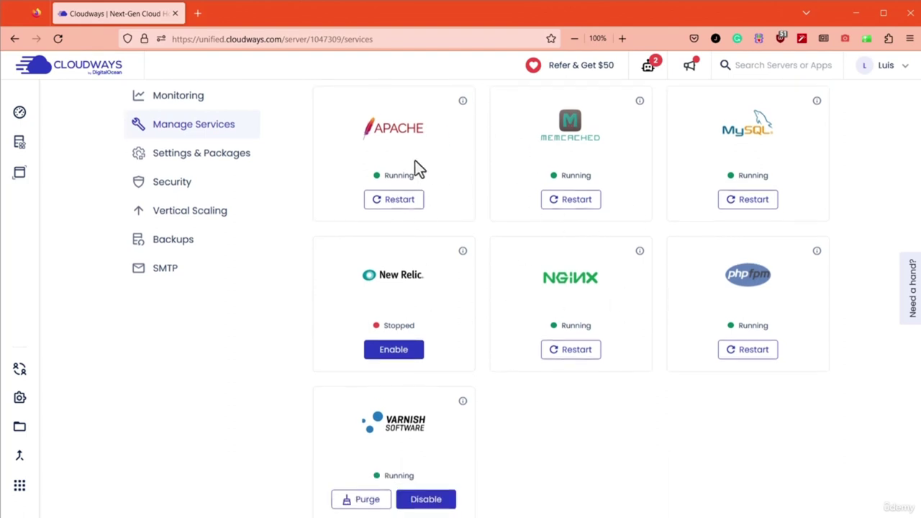
scroll(428, 205, up, 1)
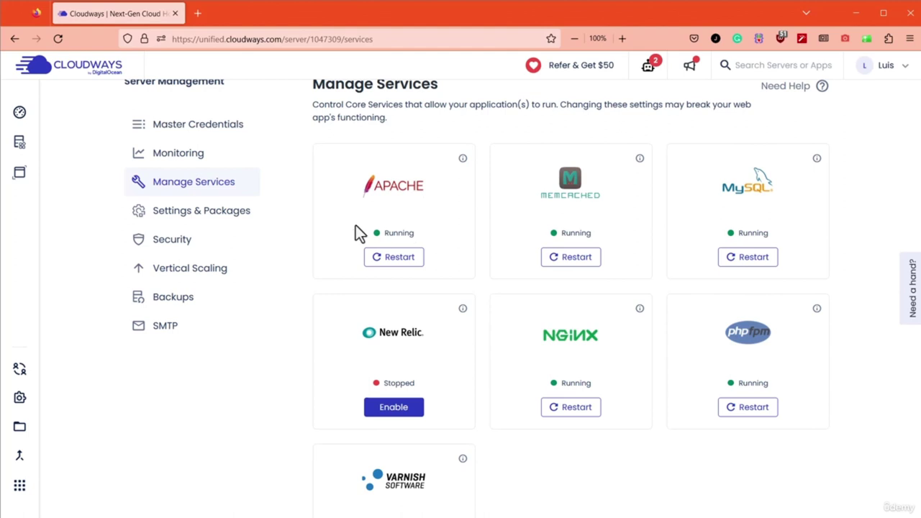
In the server's basic settings, set the execution limit to 30 seconds and check the setting's description
click(206, 220)
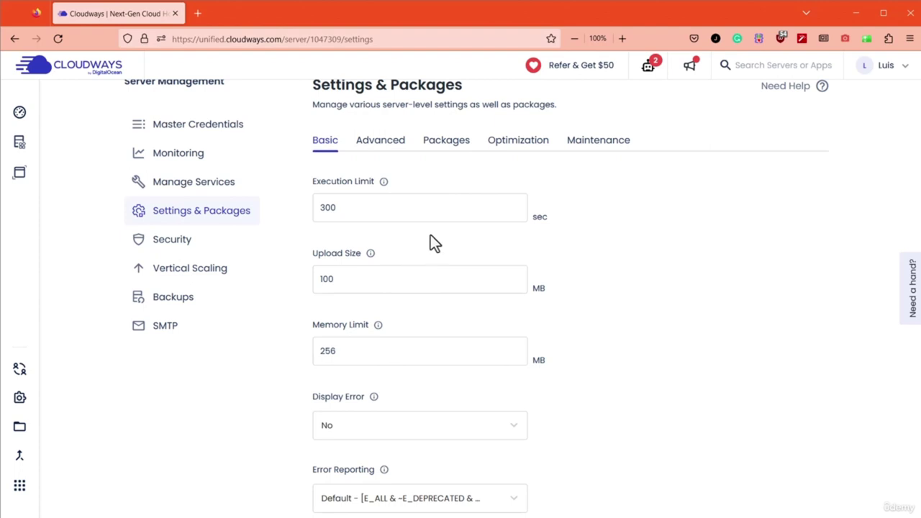
double_click(422, 215)
text(30)
click(432, 173)
drag(313, 182, 389, 191)
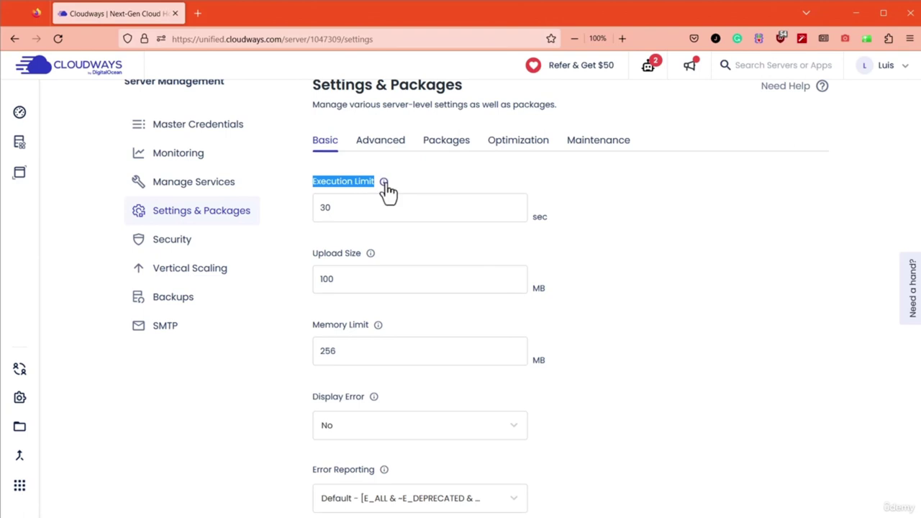
mouse_move(385, 186)
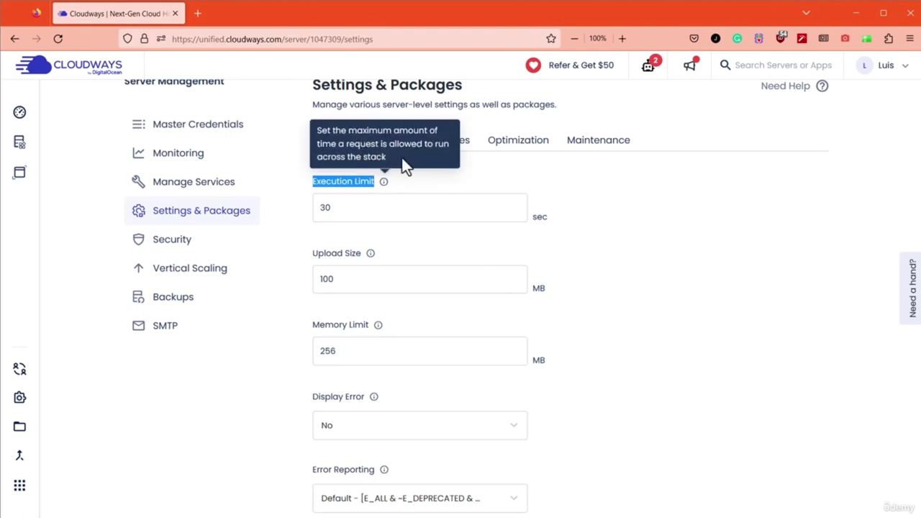
click(403, 164)
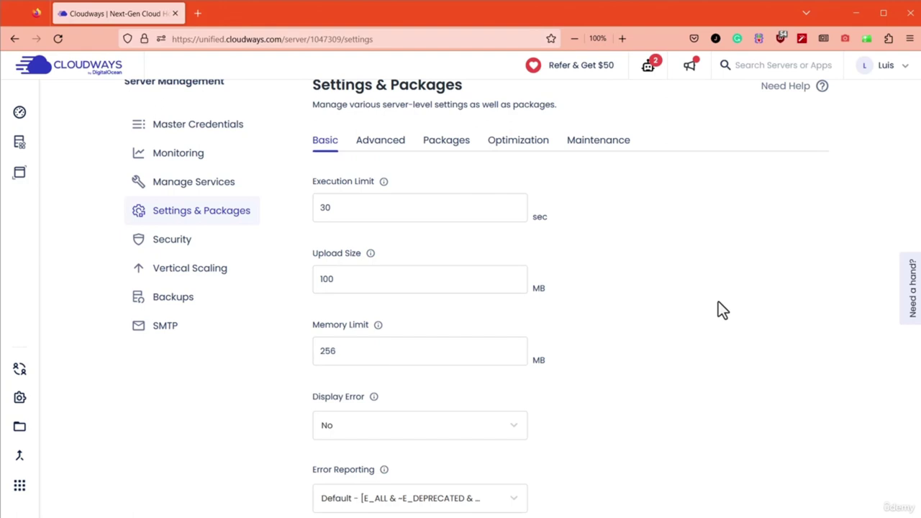
Set the upload size to 20 MB and check what that limit controls
click(400, 290)
double_click(401, 290)
text(20)
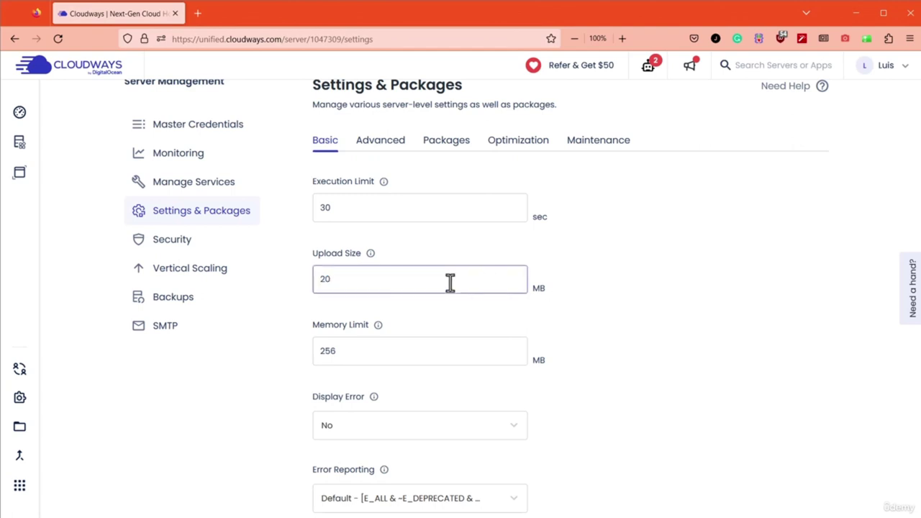
mouse_move(369, 265)
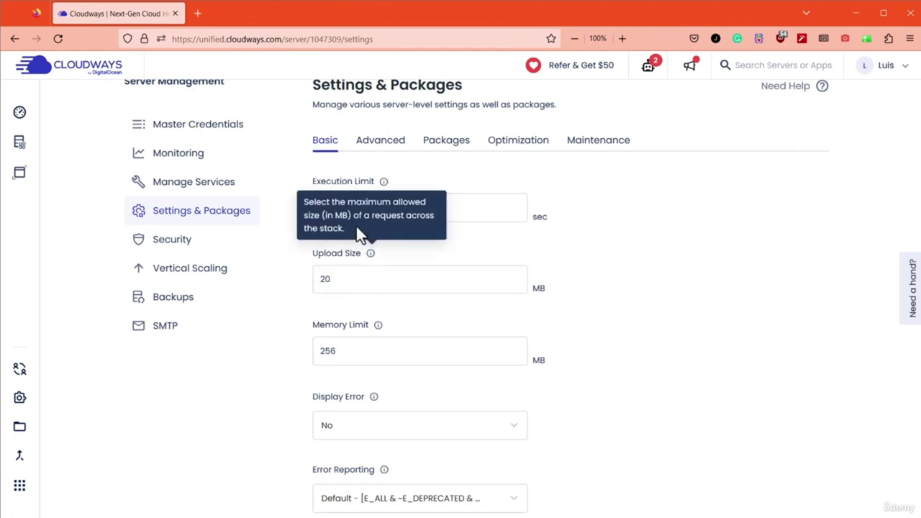
double_click(341, 215)
click(363, 223)
Set error reporting to the Production Environment option and save the basic server settings
scroll(584, 292, down, 3)
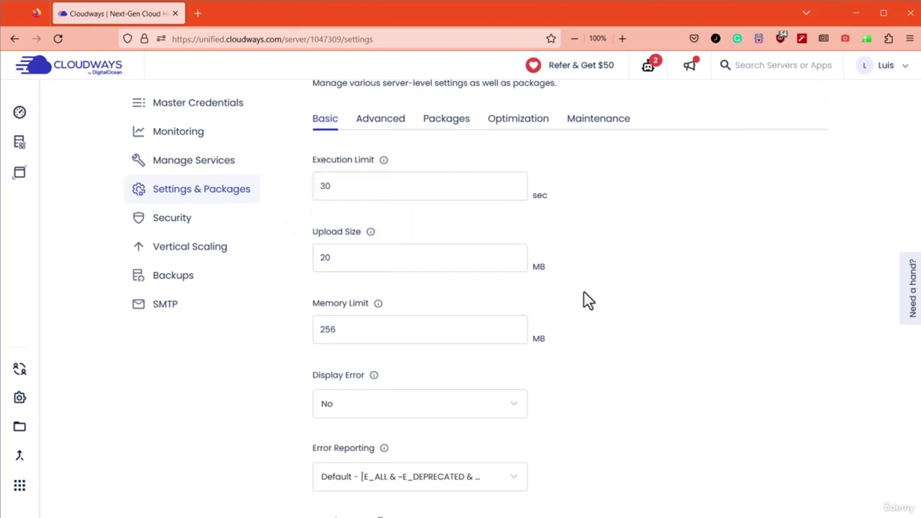
click(495, 333)
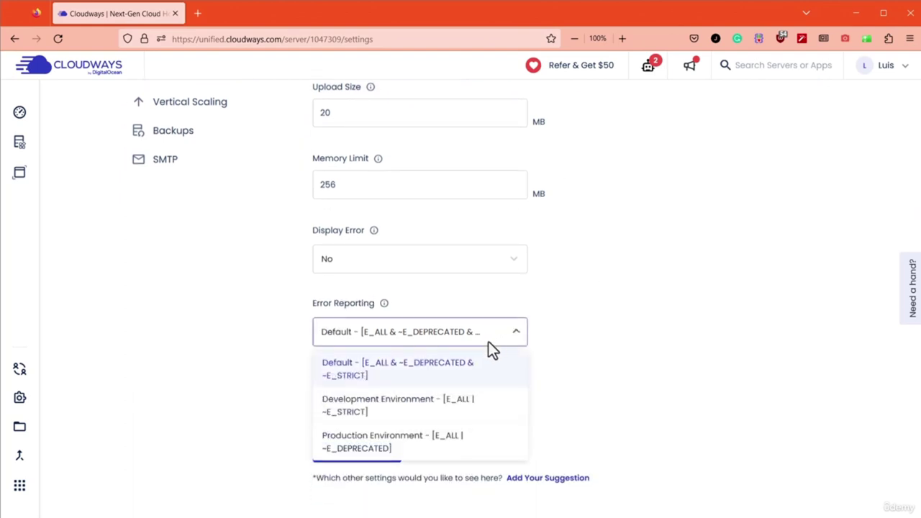
click(442, 447)
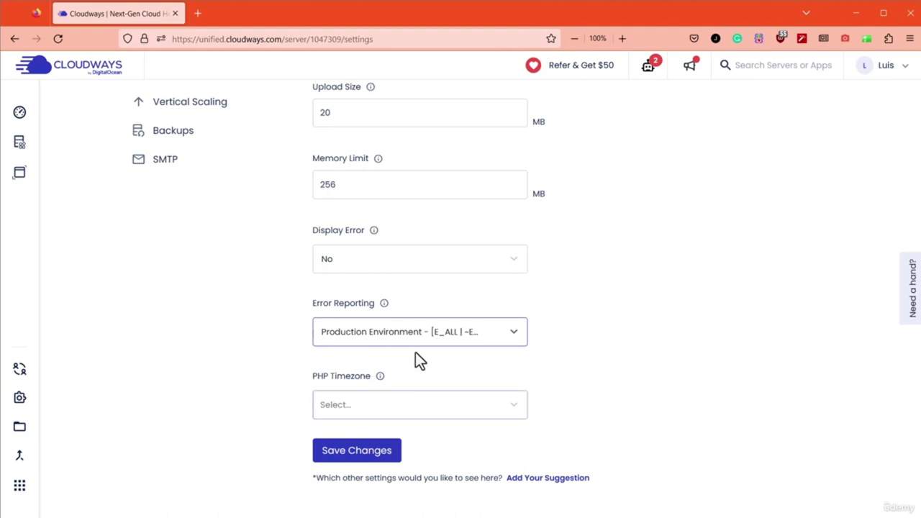
click(386, 306)
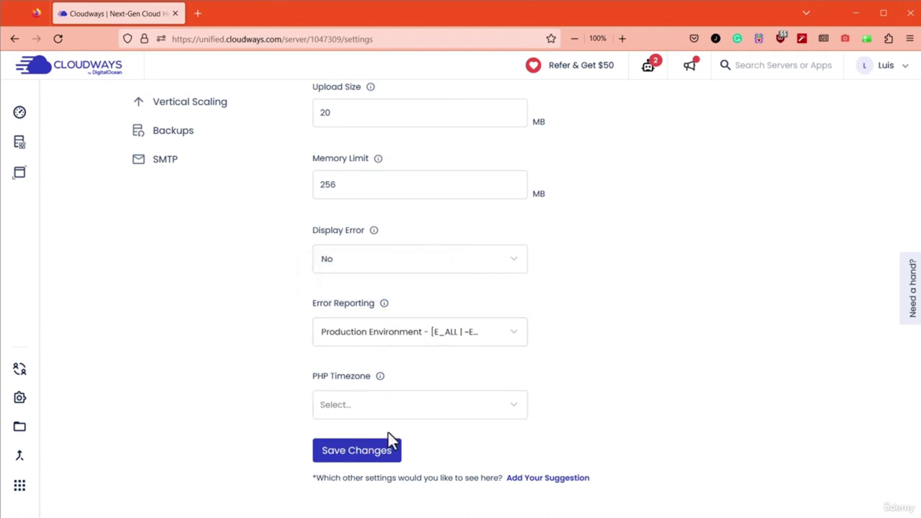
click(374, 454)
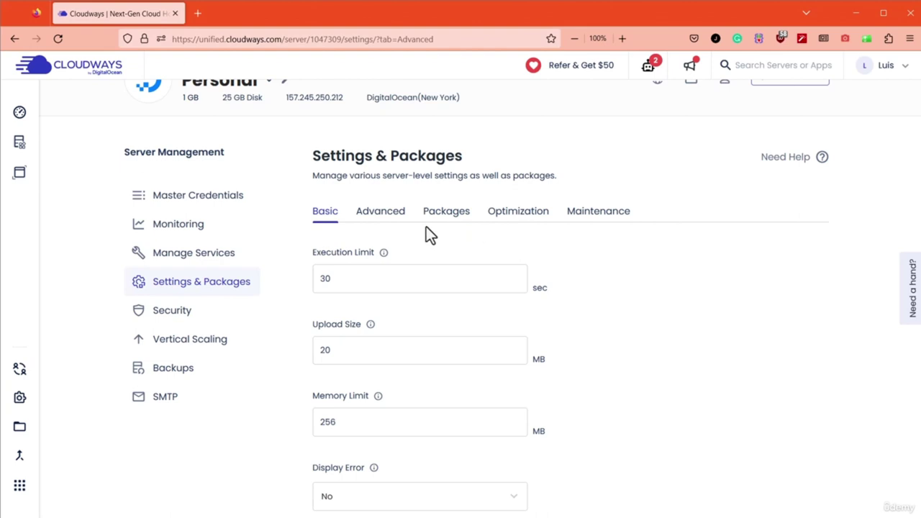
In the advanced server settings, set PHP's Max Input Variables to 200 and save the changes
click(380, 219)
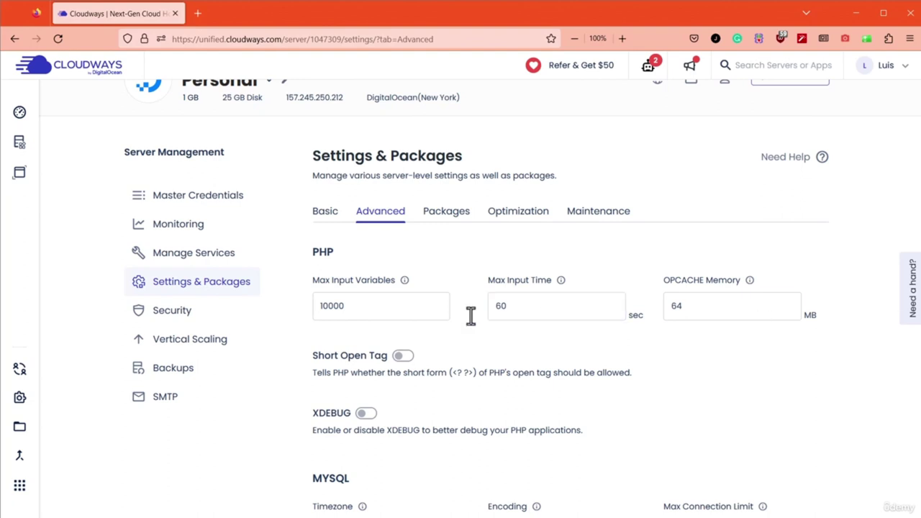
mouse_move(403, 290)
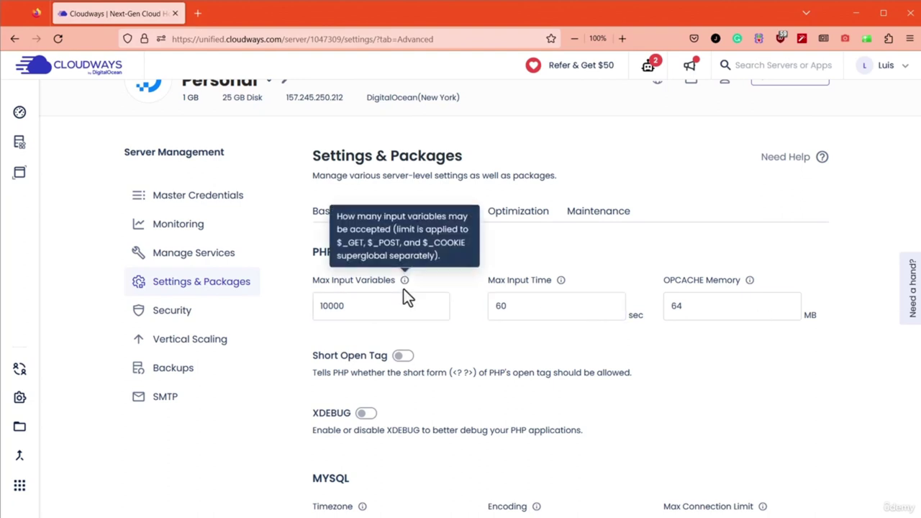
drag(394, 283, 311, 285)
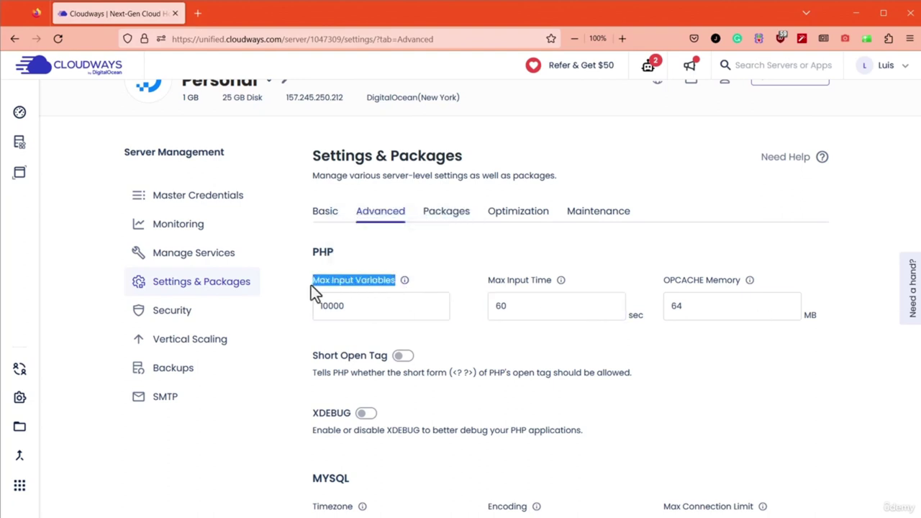
double_click(366, 305)
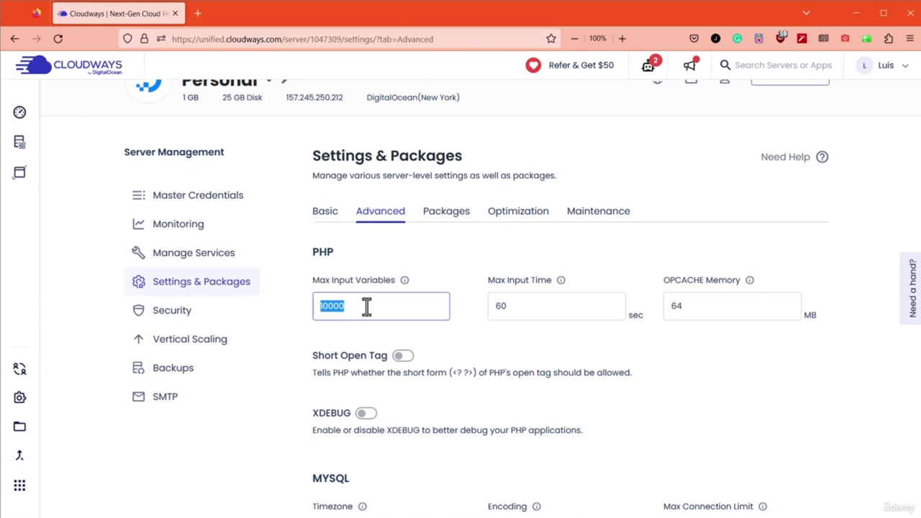
text(200)
click(449, 273)
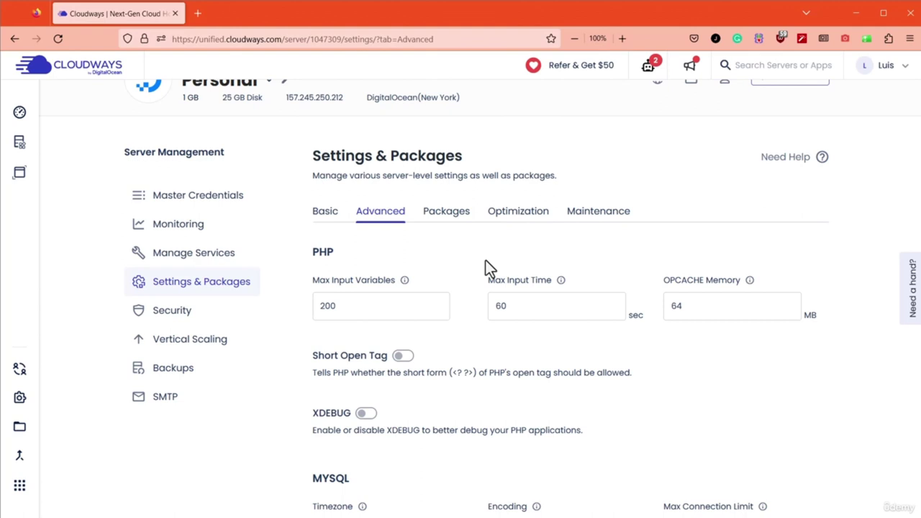
scroll(485, 261, down, 3)
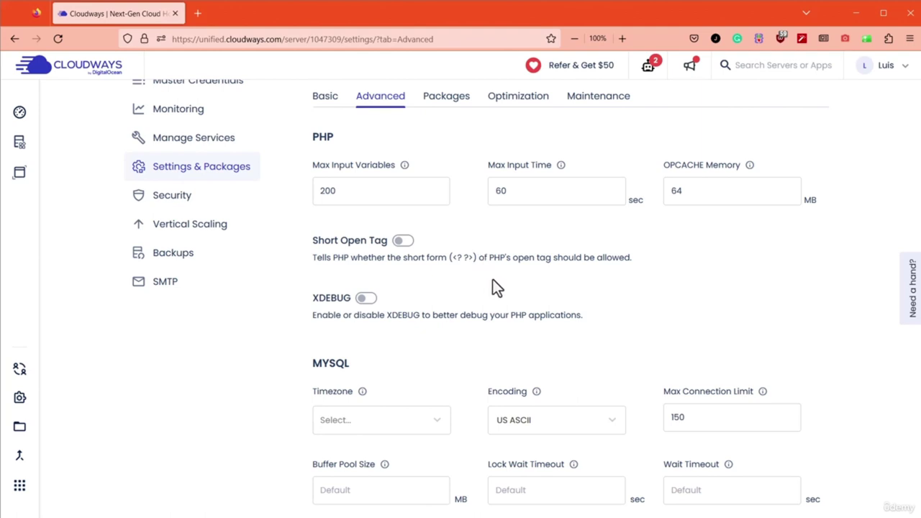
double_click(390, 190)
click(508, 242)
scroll(432, 302, down, 10)
click(378, 410)
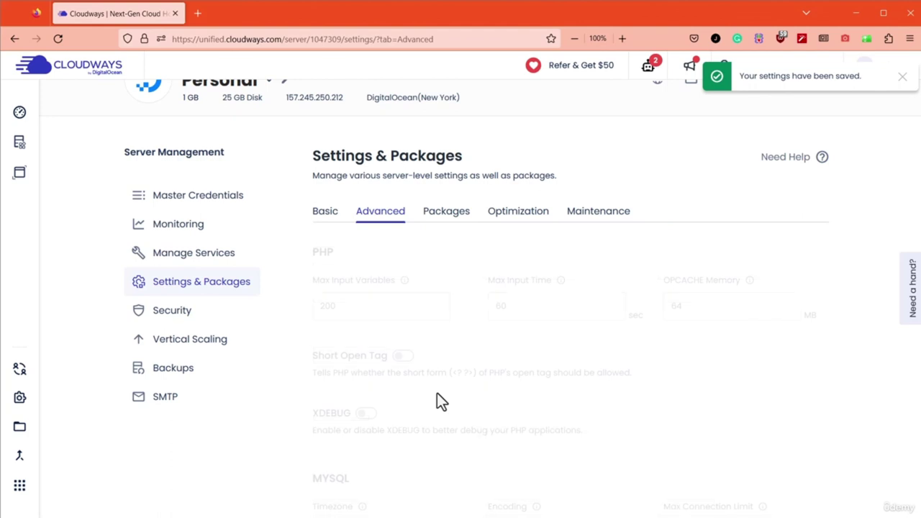
Upgrade the server's packages to PHP 8.2 and MariaDB 10.6
click(444, 217)
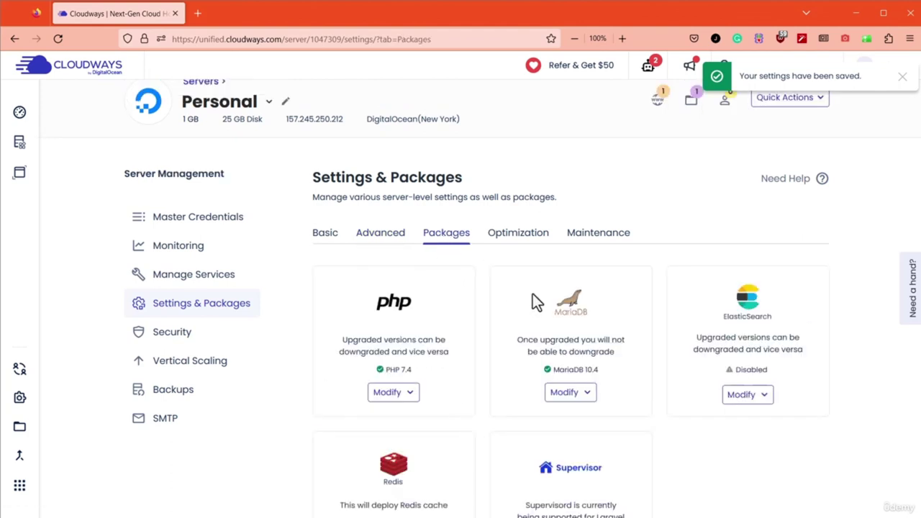
scroll(484, 297, down, 2)
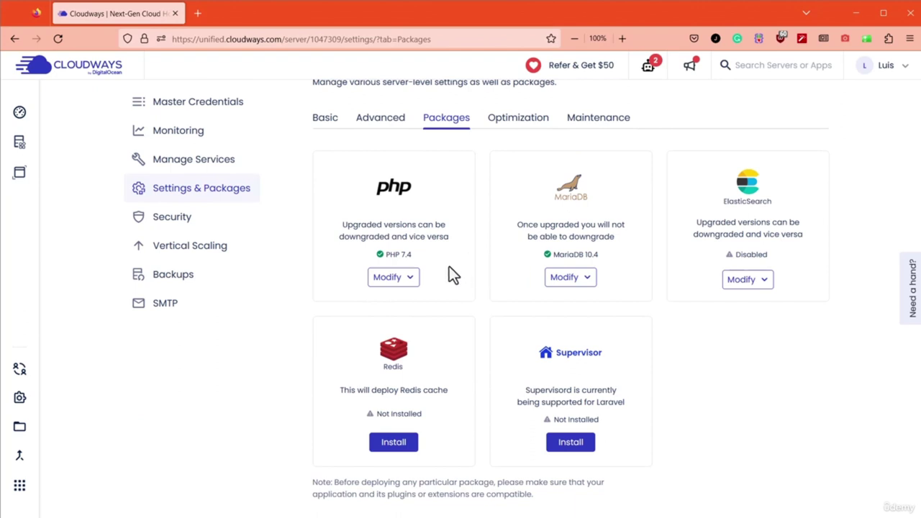
click(407, 279)
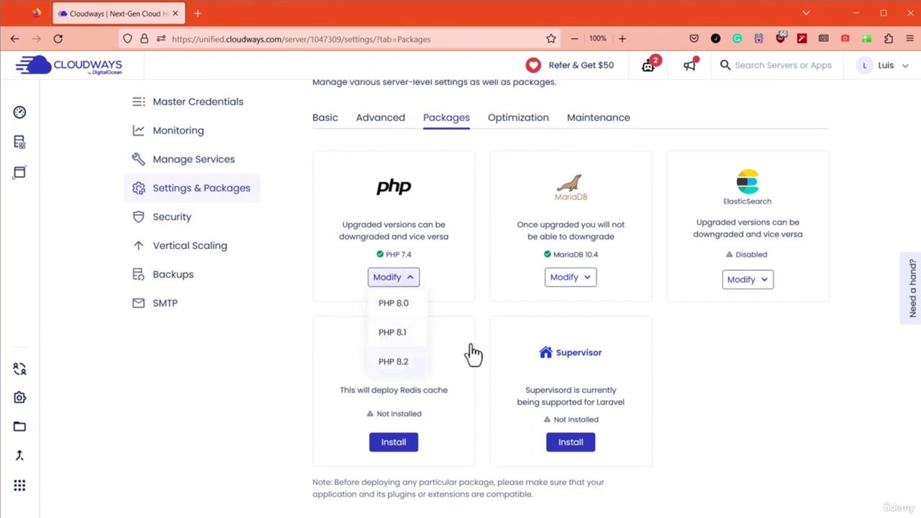
click(392, 361)
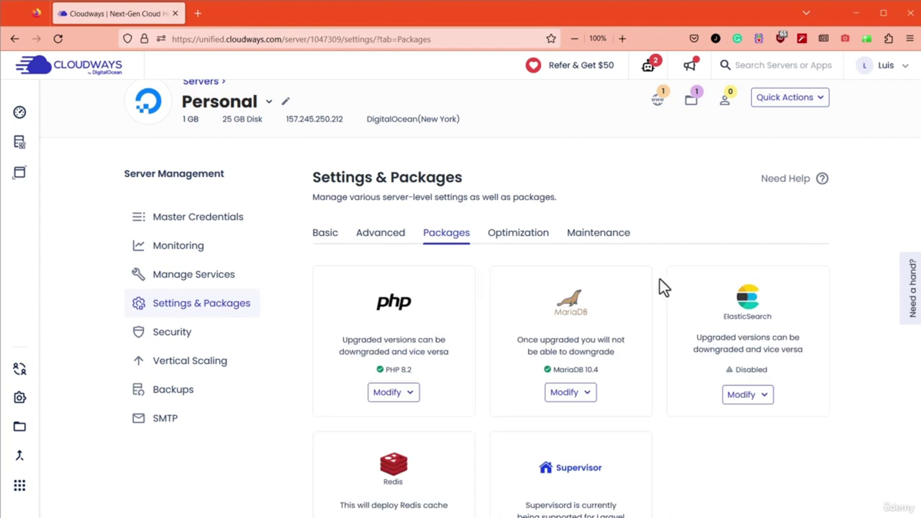
scroll(659, 278, down, 2)
click(586, 283)
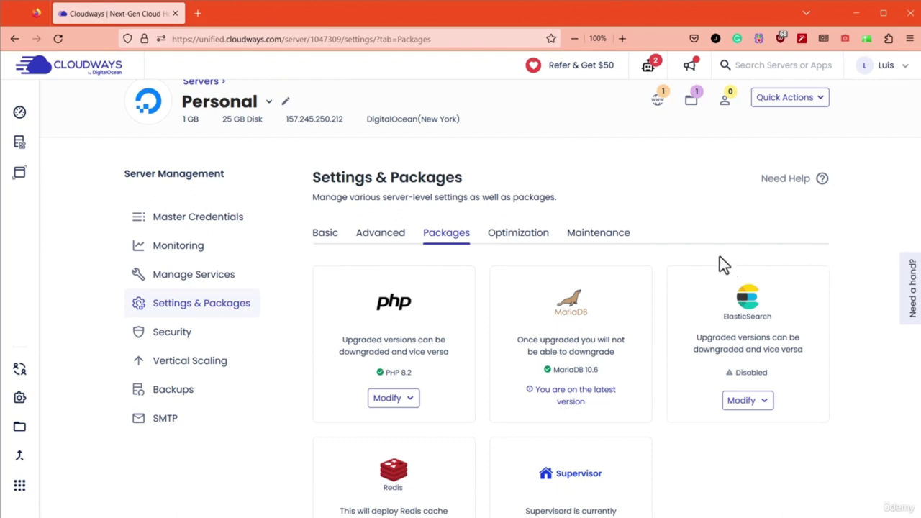
In the server's optimization settings, enable all five custom cleanup options for temporary, private_html, backup and log files, and run the disk cleanup
click(528, 252)
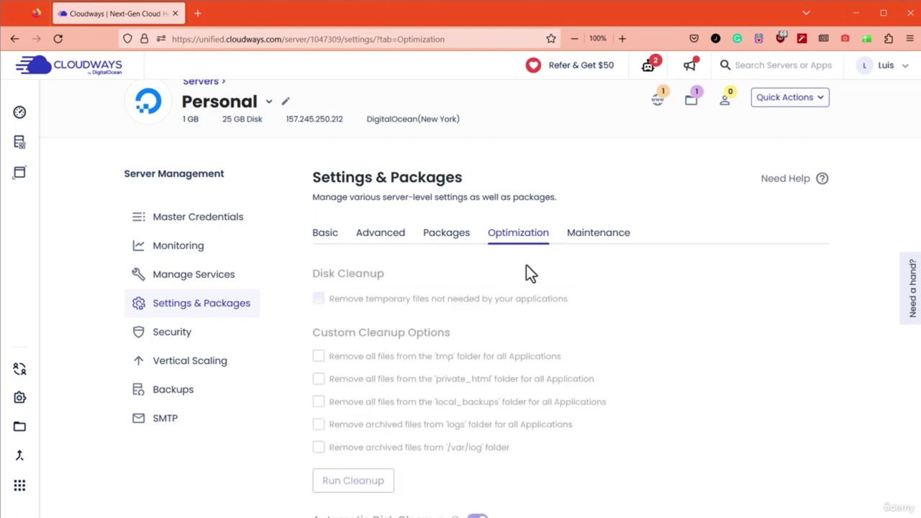
scroll(528, 272, down, 2)
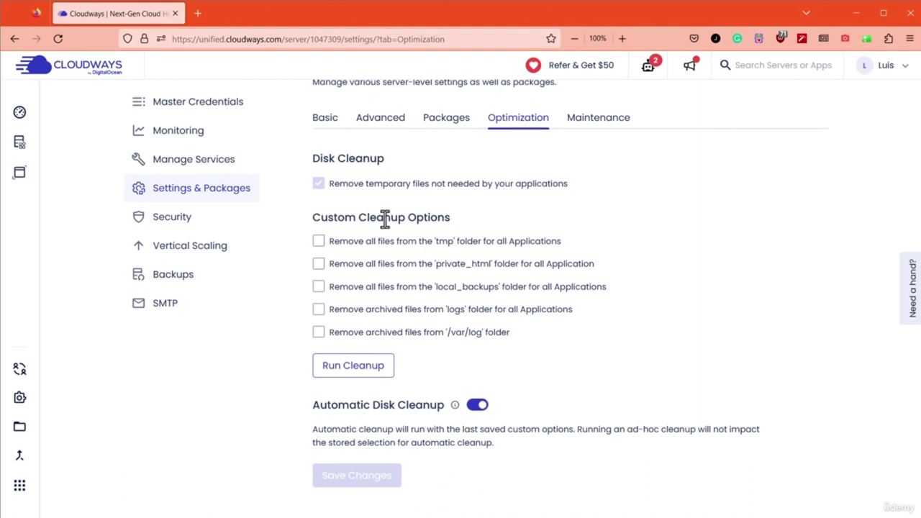
scroll(493, 233, down, 1)
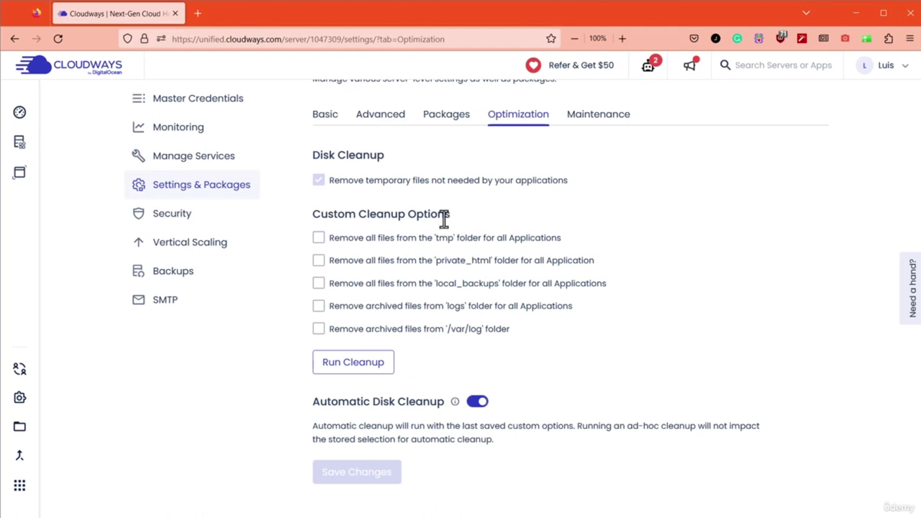
click(365, 243)
click(367, 261)
click(367, 283)
click(367, 308)
click(365, 330)
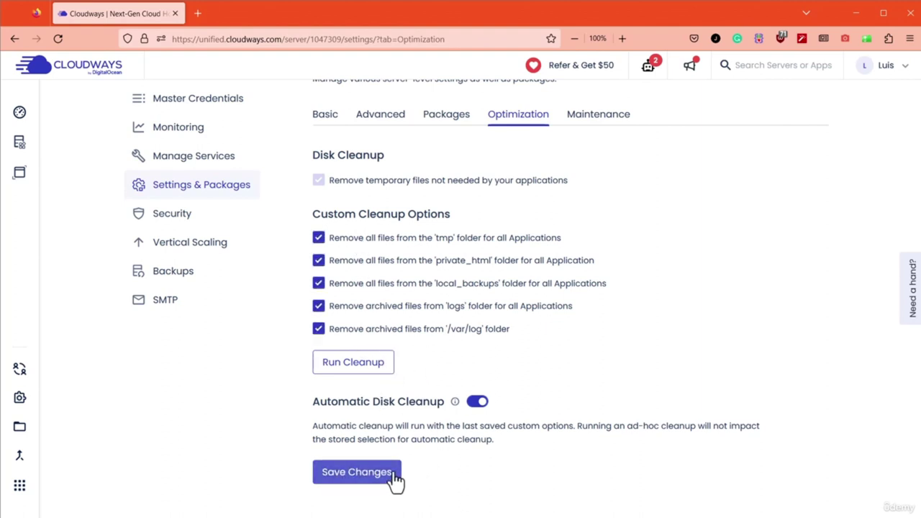
click(384, 369)
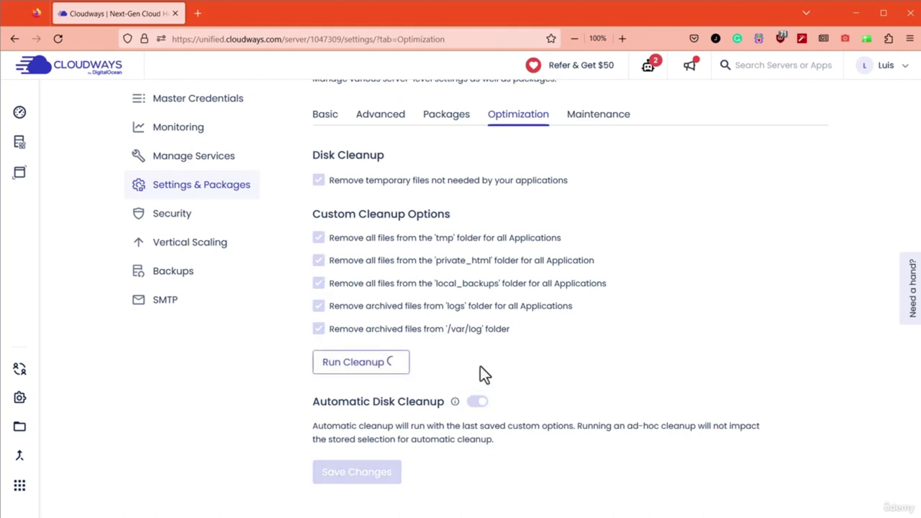
Review the server's maintenance schedule and its SSH/SFTP security settings for allowed and whitelisted IP addresses
click(602, 119)
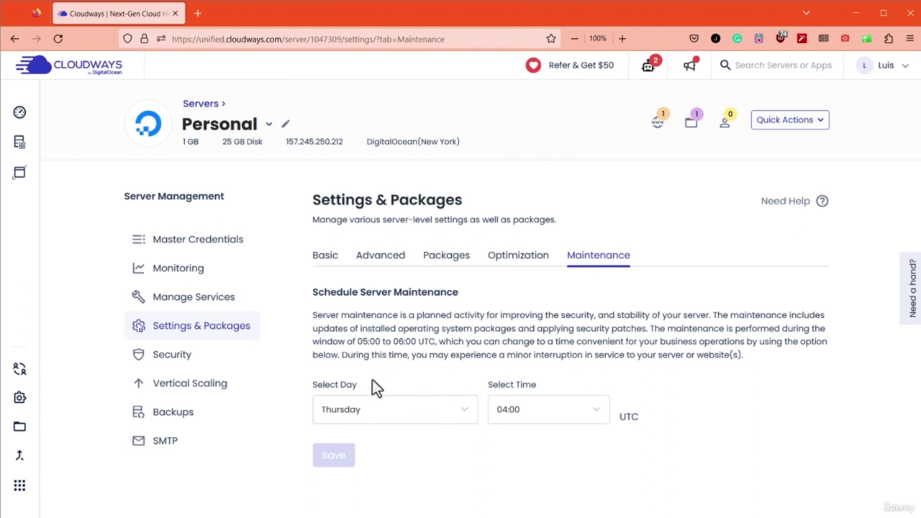
click(176, 360)
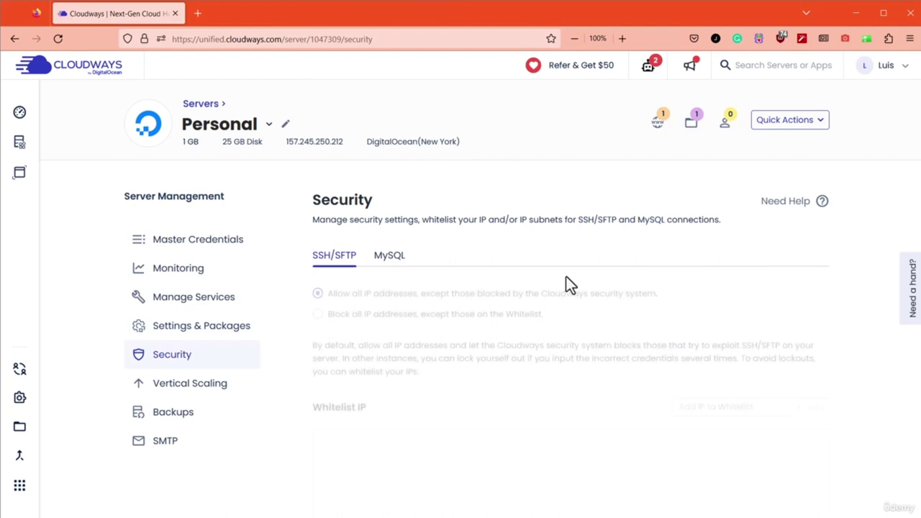
scroll(550, 256, down, 3)
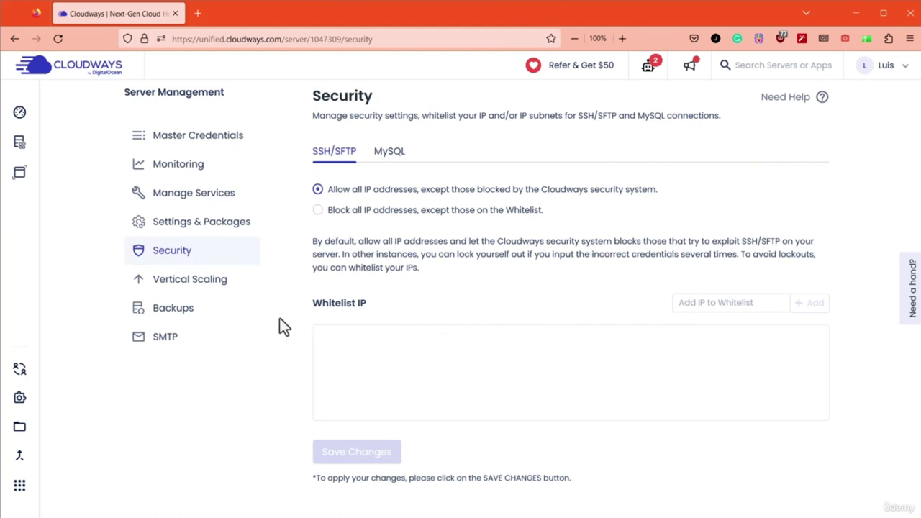
Examine the vertical scaling page's server size options and pricing
click(225, 288)
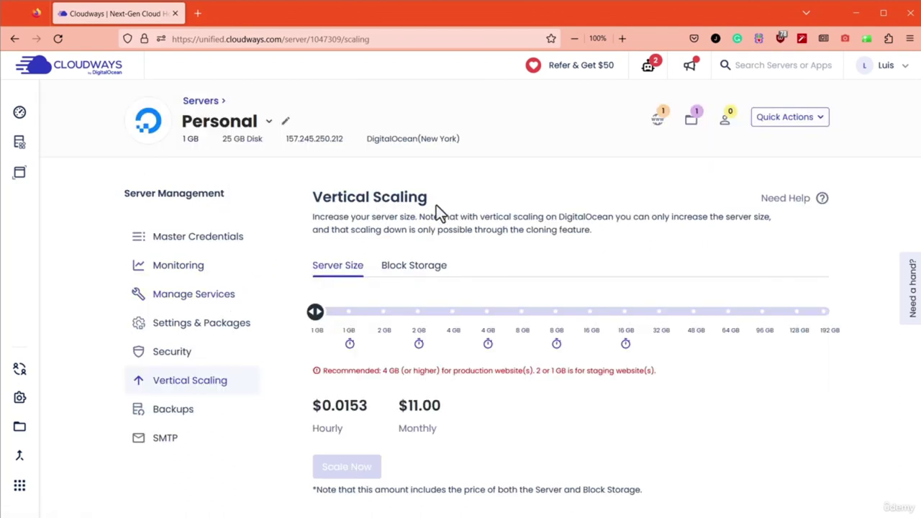
drag(430, 198, 311, 197)
click(396, 200)
scroll(396, 200, down, 1)
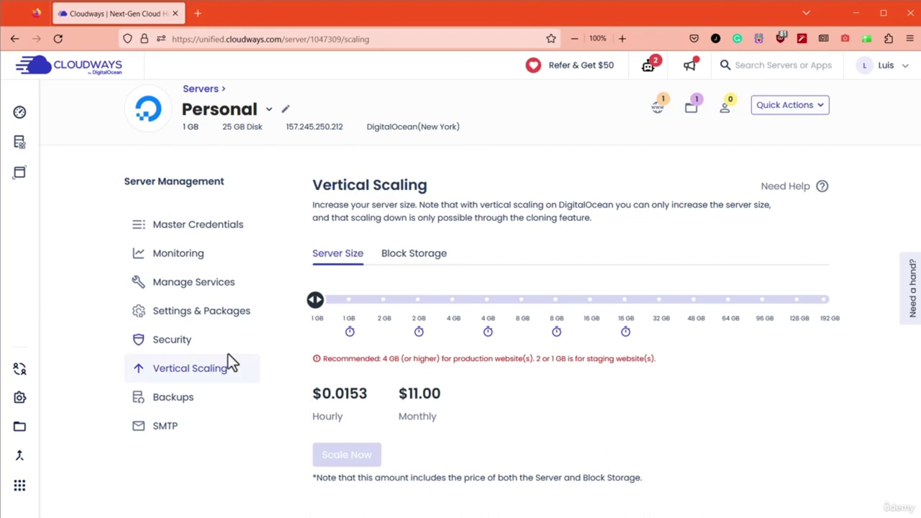
Review the server's backup schedule, frequency and retention settings, and open its SMTP settings
click(205, 400)
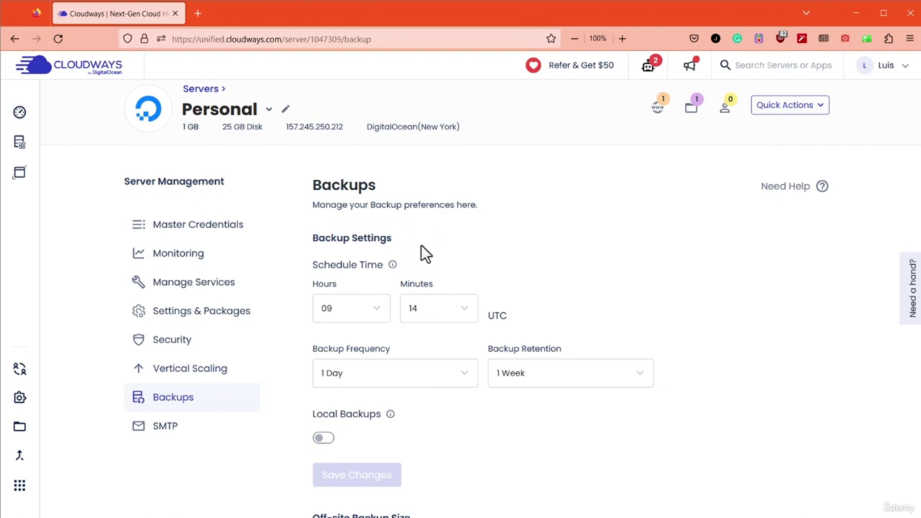
scroll(422, 247, down, 2)
scroll(425, 255, up, 1)
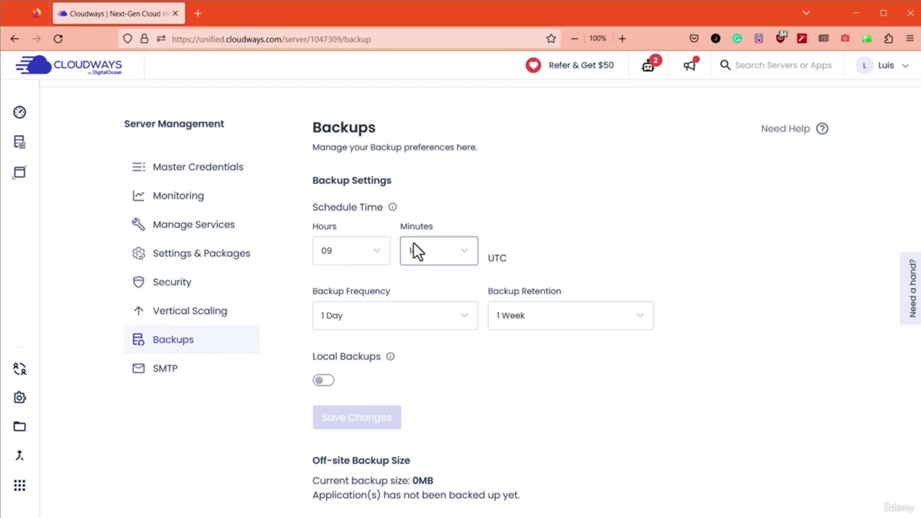
click(182, 369)
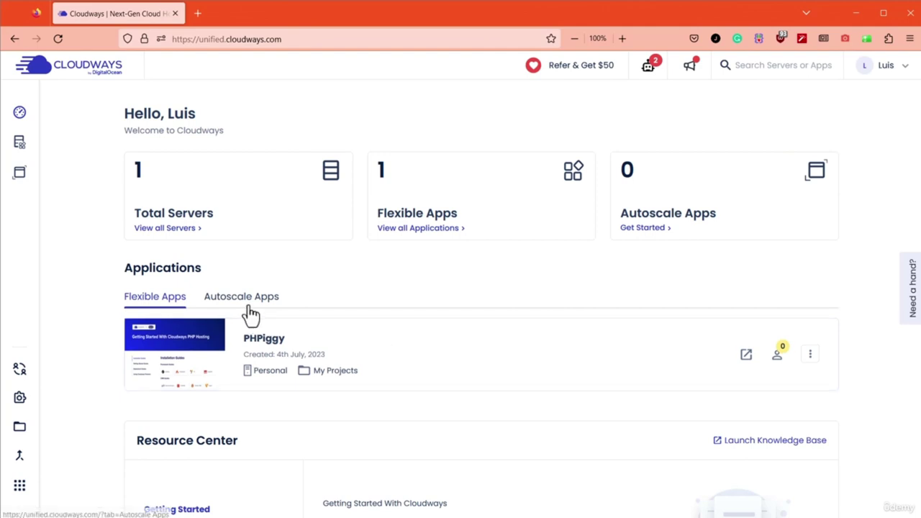
Open the PHPiggy application's management page from the dashboard and preview its live site through the application URL
scroll(443, 342, down, 1)
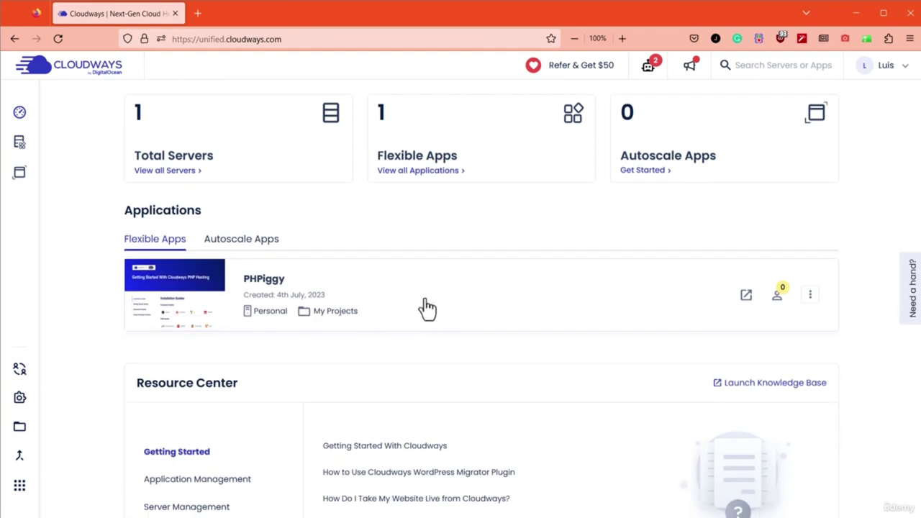
click(428, 308)
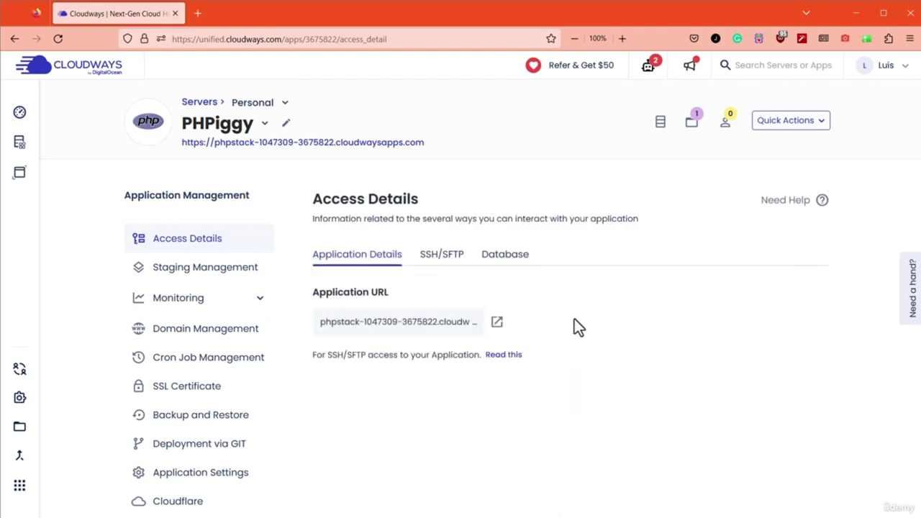
click(498, 324)
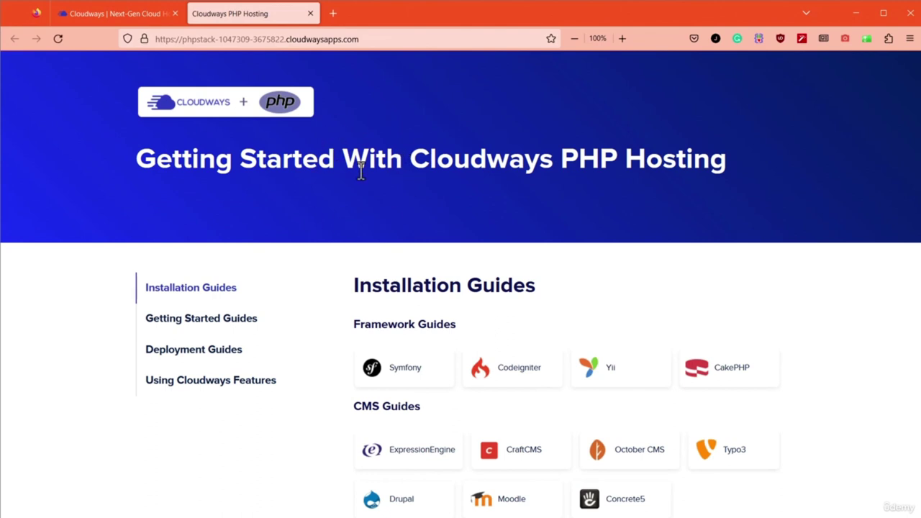
click(138, 12)
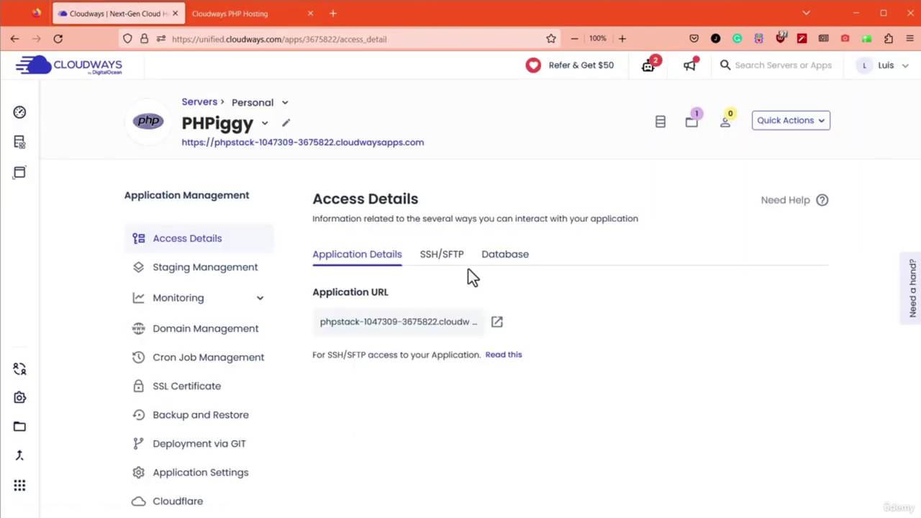
Review PHPiggy's Let's Encrypt SSL certificate form and check the live site's protection information in the browser
scroll(471, 275, down, 1)
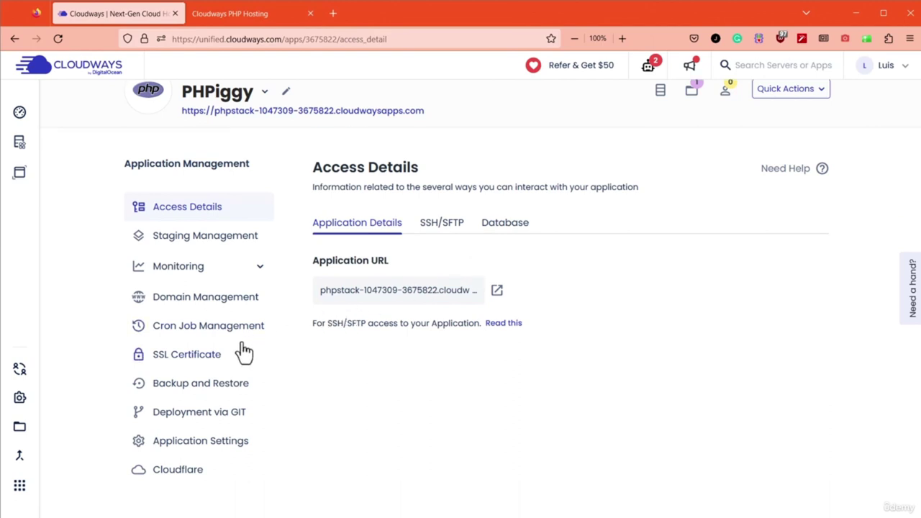
click(213, 367)
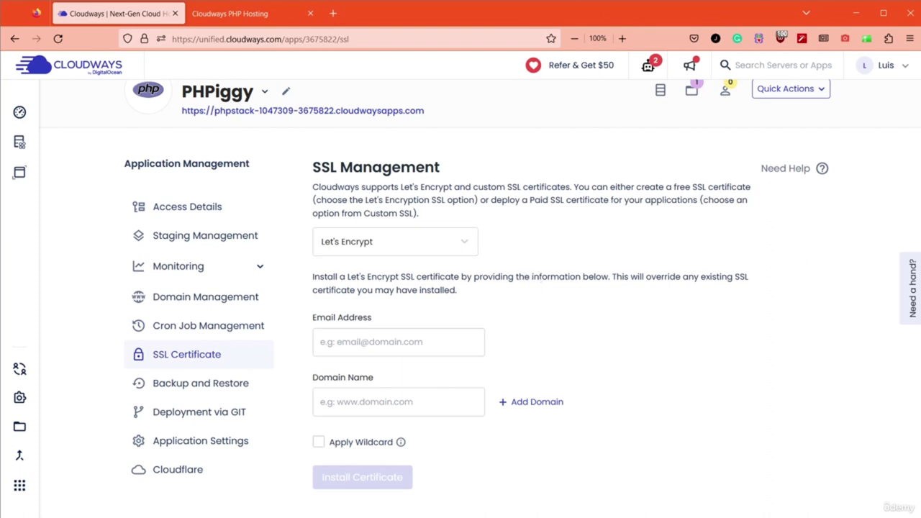
click(482, 332)
click(239, 17)
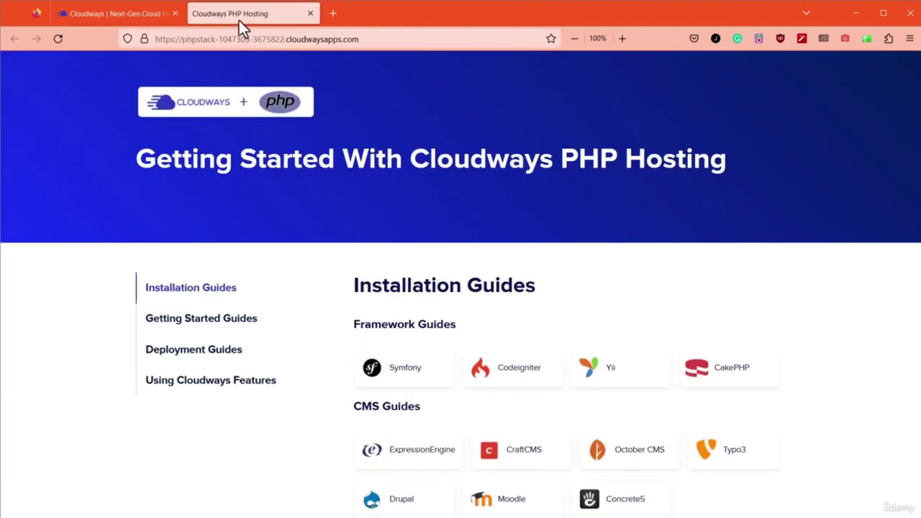
click(129, 39)
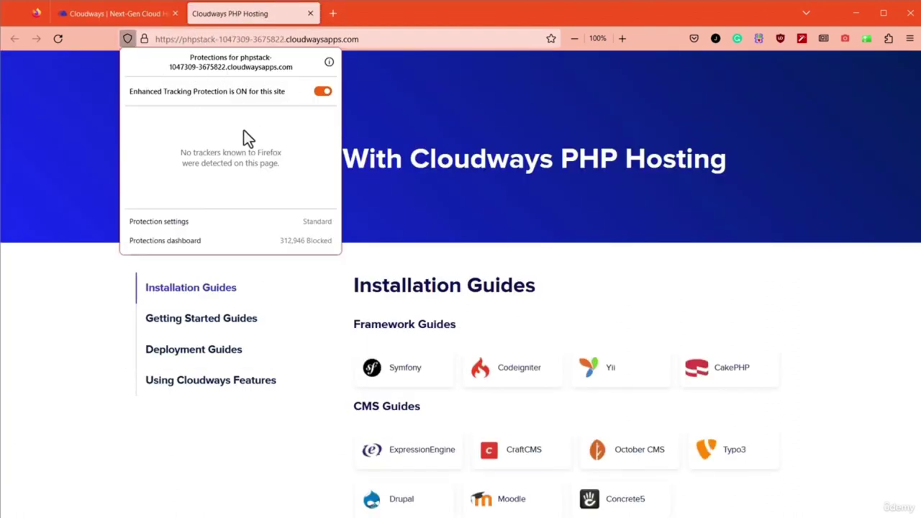
click(127, 12)
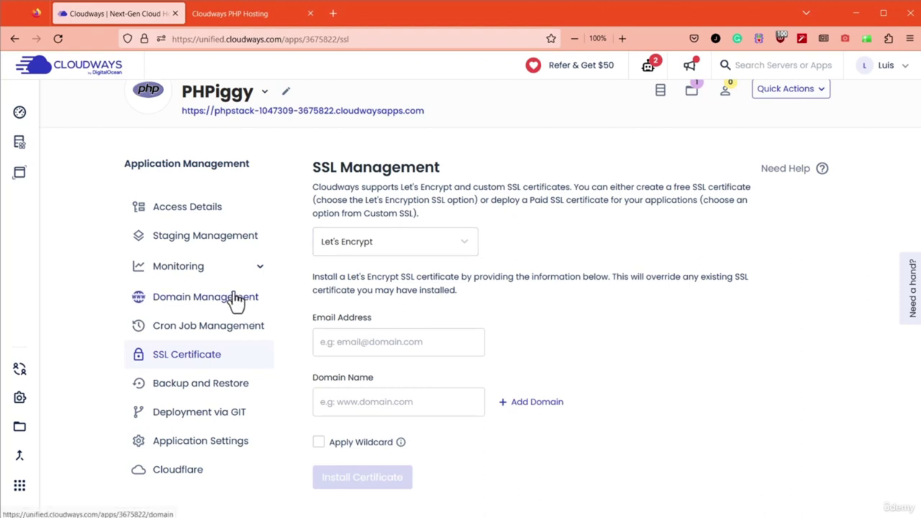
In PHPiggy's general application settings, set the webroot to public_html/public and confirm the change
click(227, 450)
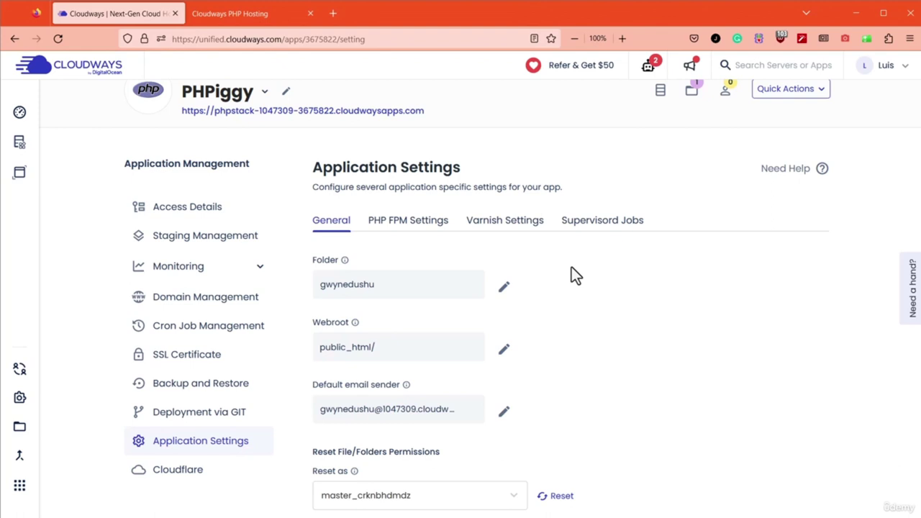
scroll(408, 252, down, 3)
mouse_move(352, 209)
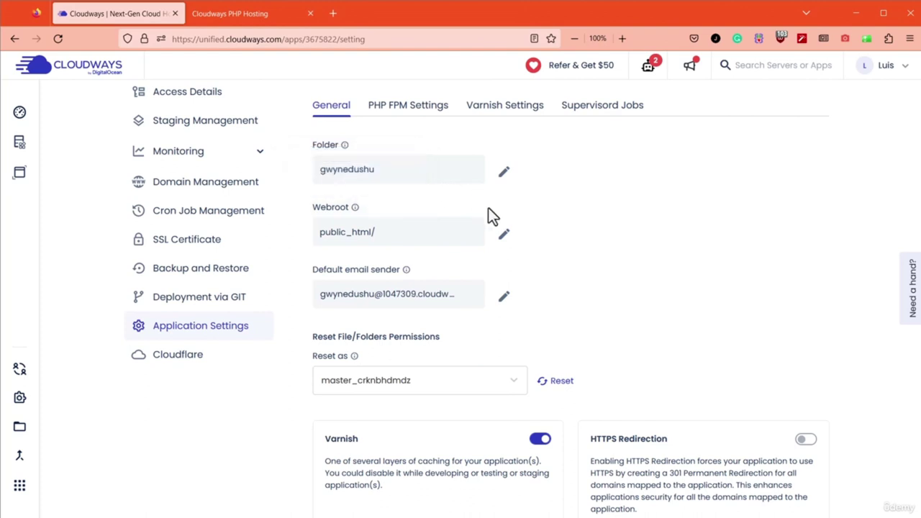
click(506, 239)
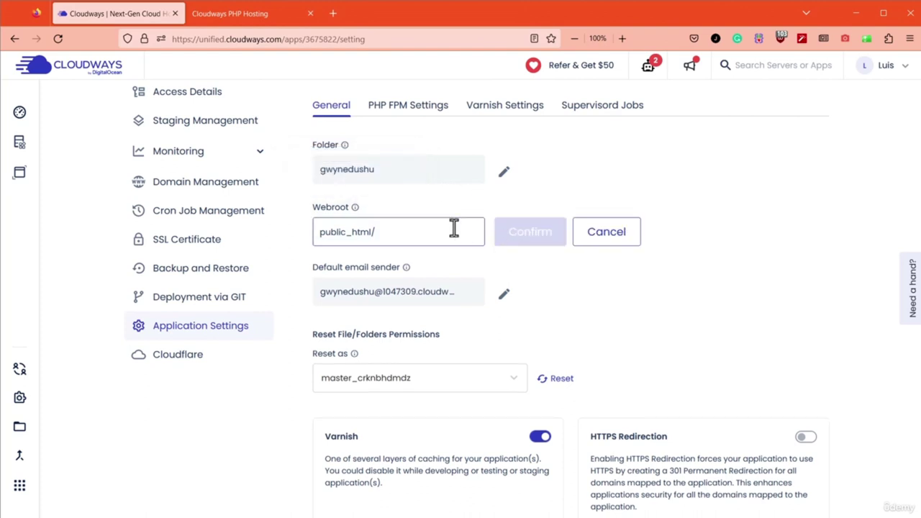
click(372, 230)
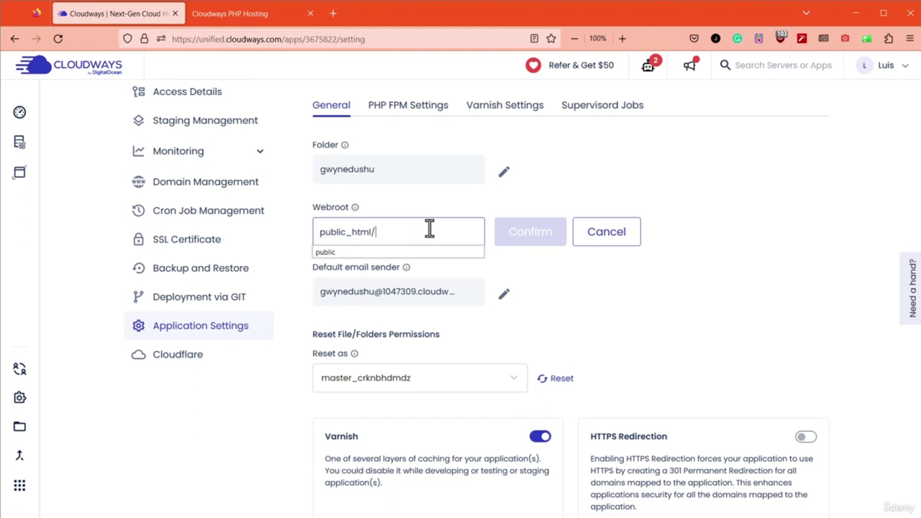
text(public)
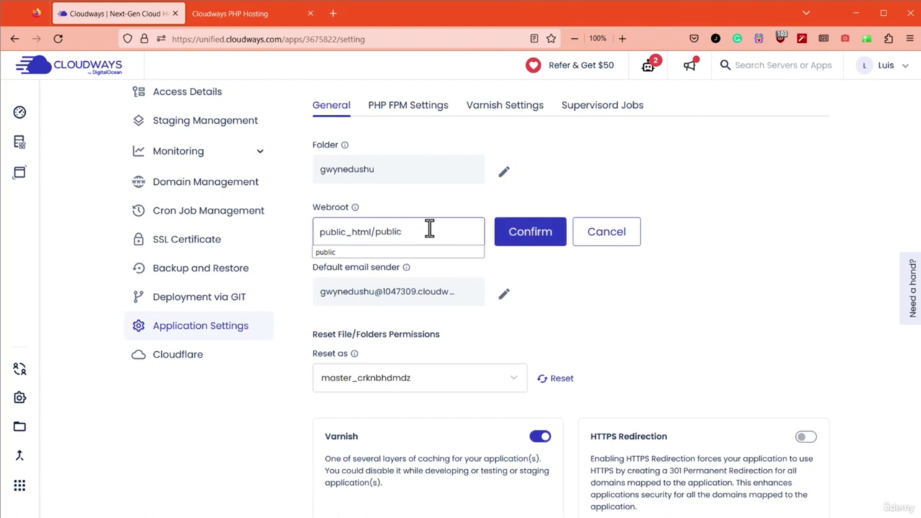
click(541, 237)
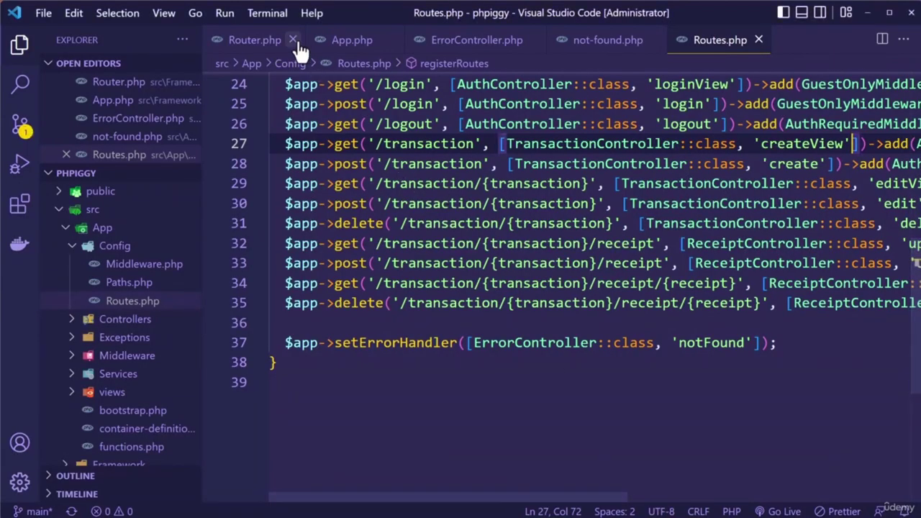
Switch to Visual Studio Code, close all open editor files and collapse the src folder in the project tree
click(289, 40)
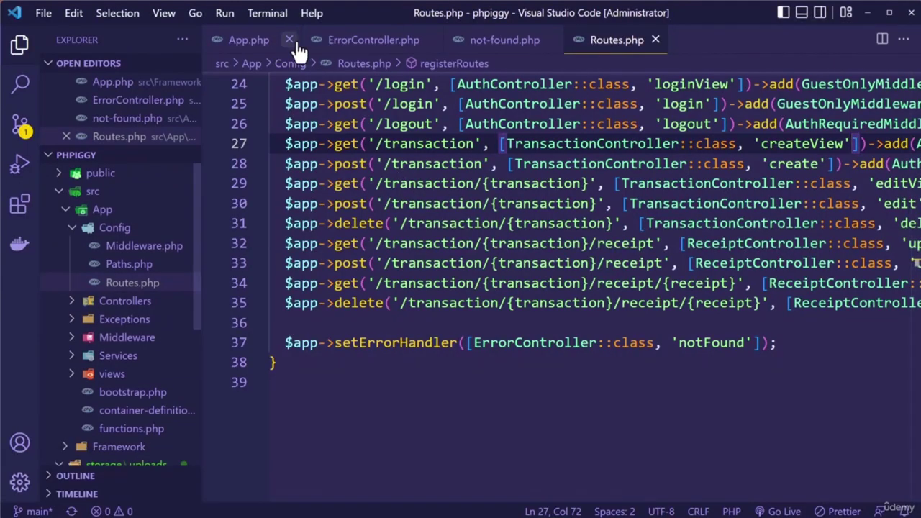
click(289, 39)
click(329, 39)
click(309, 39)
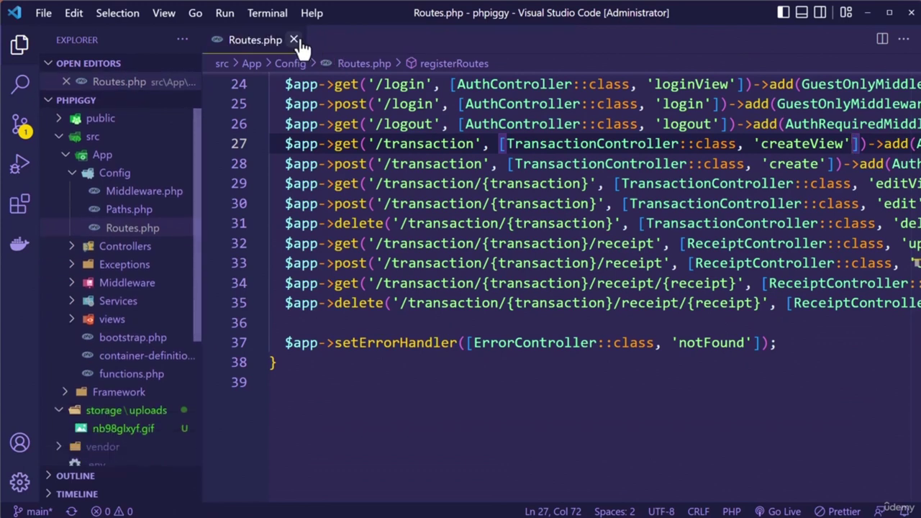
click(295, 40)
click(138, 118)
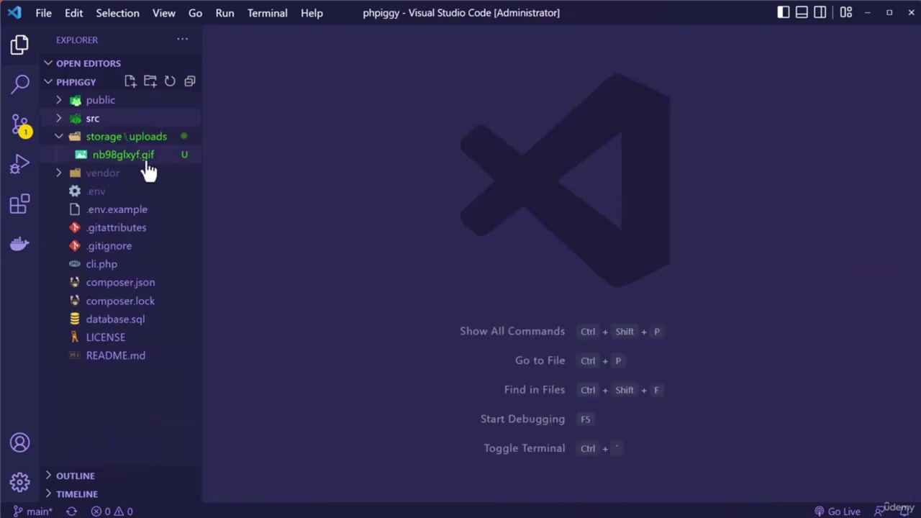
Delete the uploaded file nb98glxyf.gif from the storage/uploads folder and confirm the deletion
right_click(145, 158)
click(180, 456)
click(623, 345)
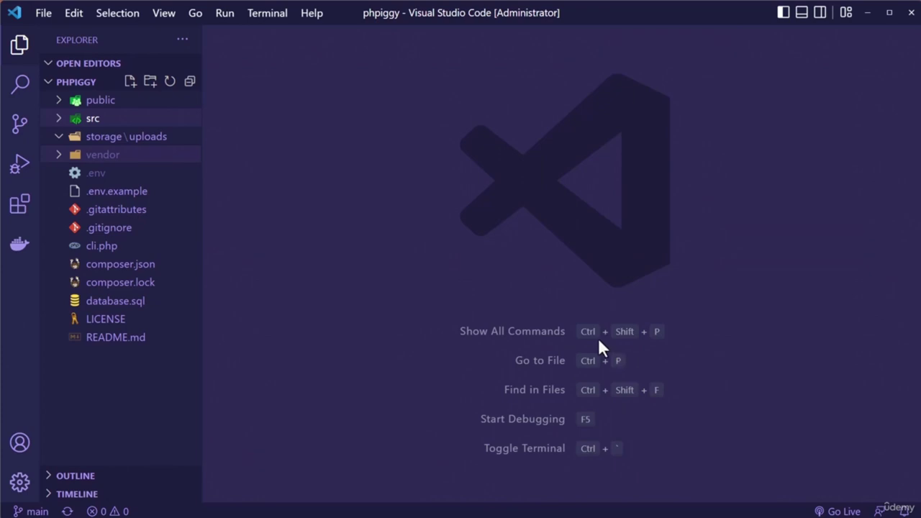
Create an empty file named .gitkeep in the storage/uploads folder
right_click(147, 142)
click(185, 158)
text(.gitkeep)
key(Return)
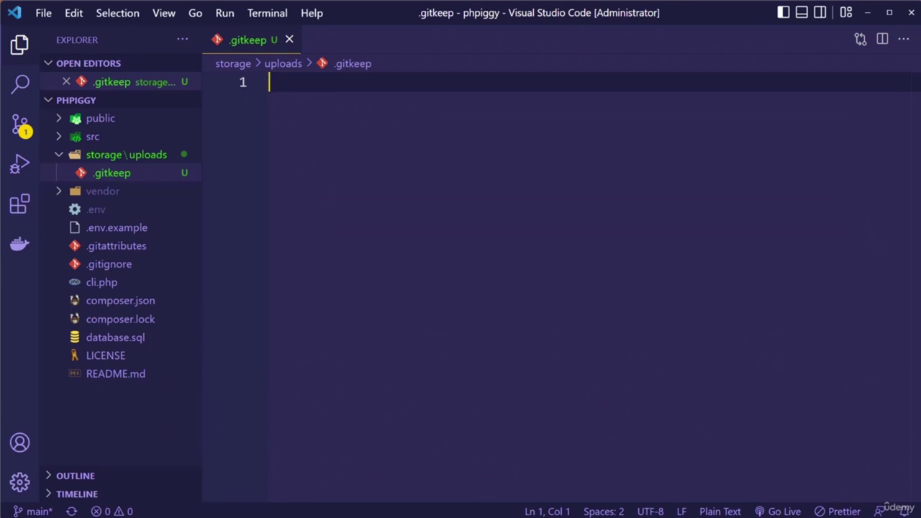
In .gitignore, add the rule storage/uploads/* on a new line below .env
click(144, 271)
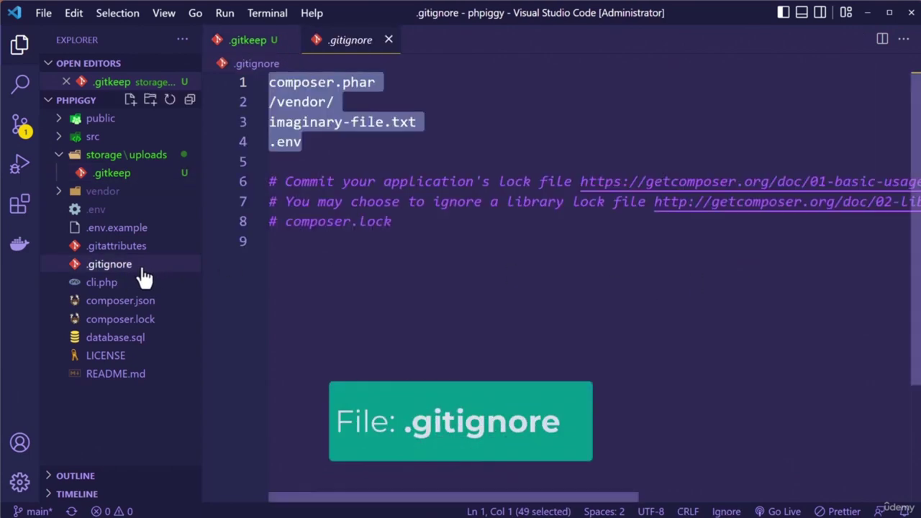
click(431, 146)
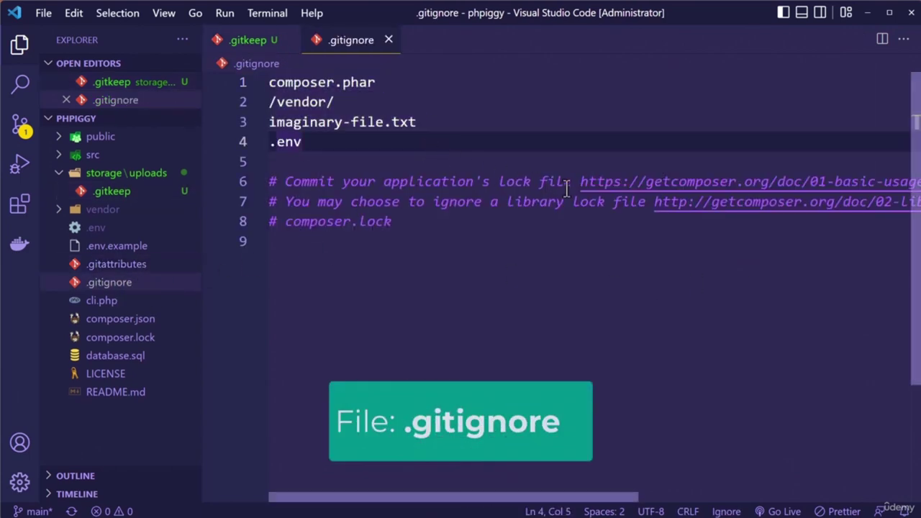
key(Return)
text(storage/uploads)
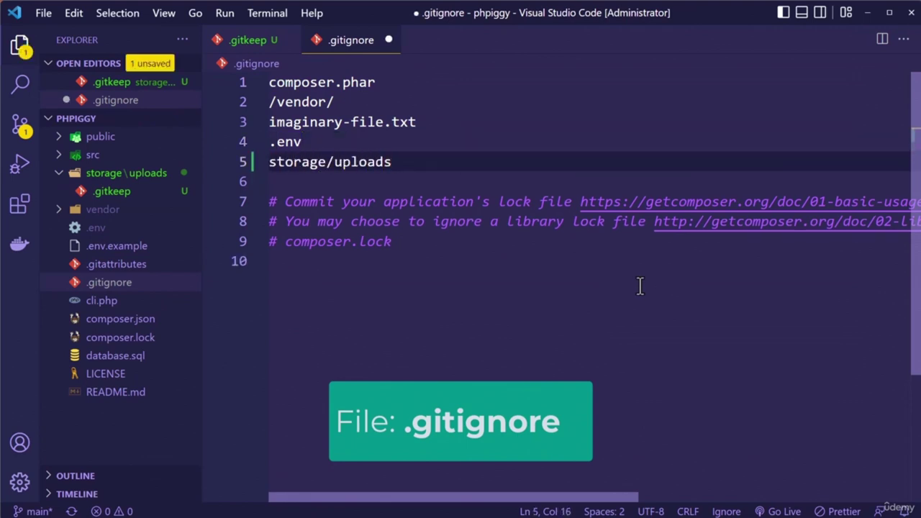
key(Return)
key(BackSpace)
text(*)
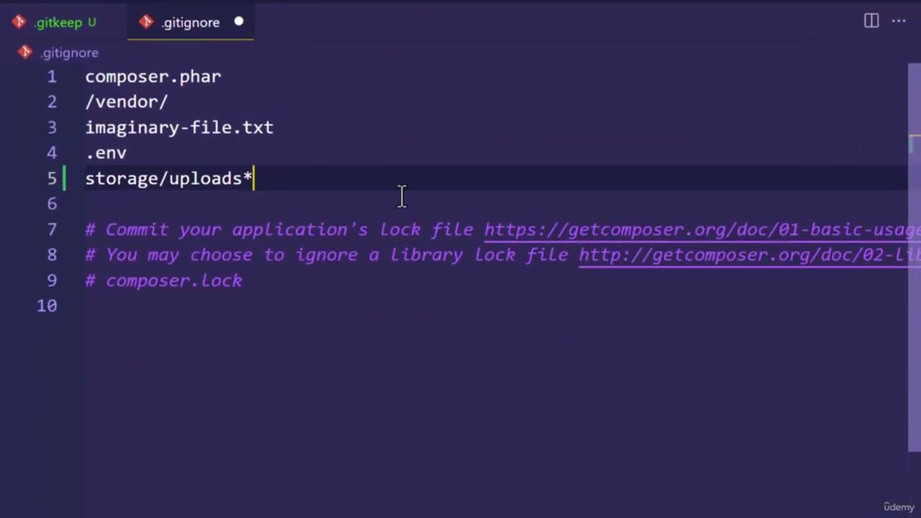
key(Left)
text(/)
Add the exception !storage/uploads/.gitkeep below the storage/uploads/* rule and save .gitignore
key(Right)
key(Return)
text(!storage/uploads/.gitkeep)
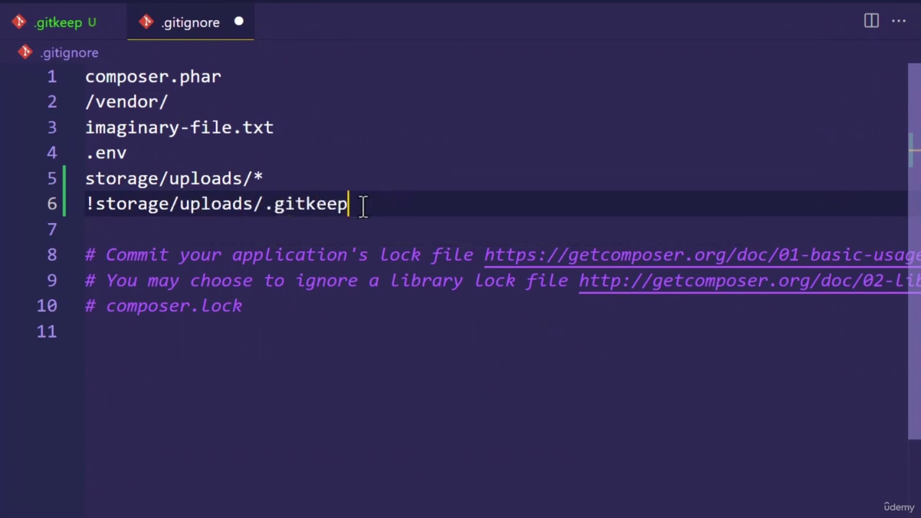
click(257, 177)
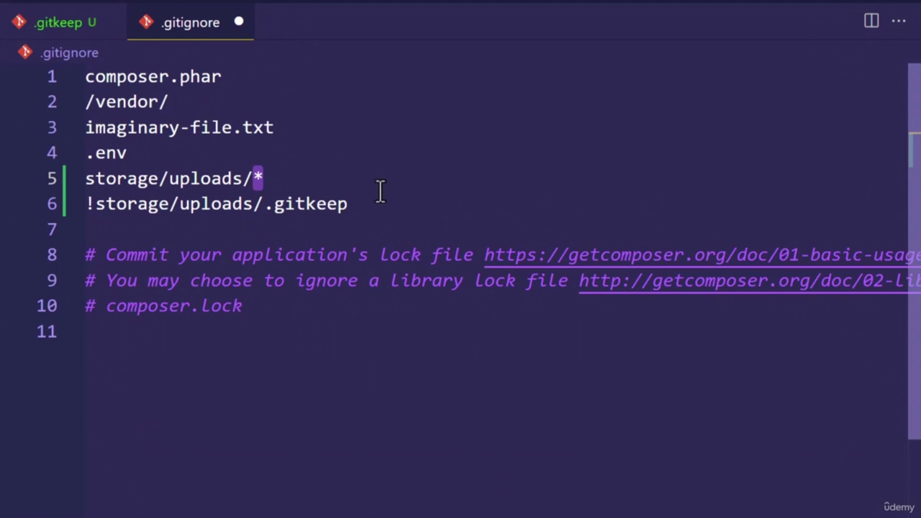
drag(294, 177, 75, 180)
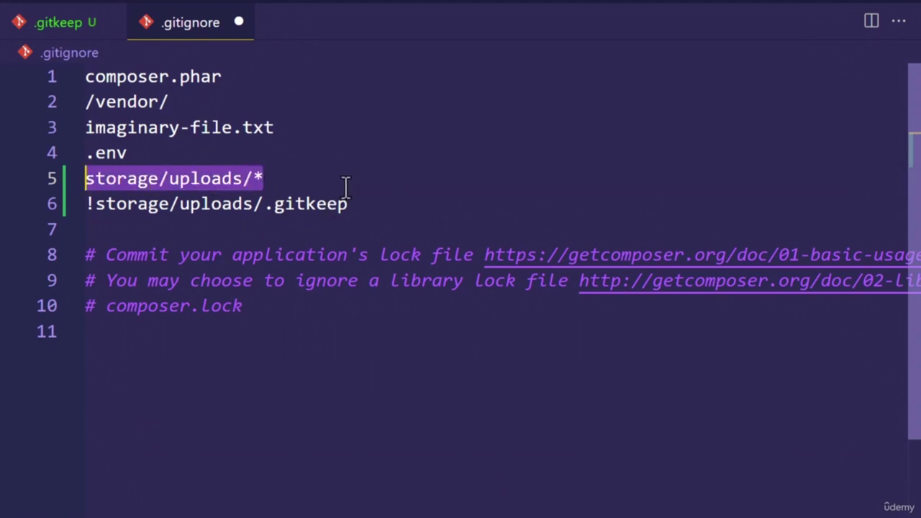
drag(362, 204, 76, 203)
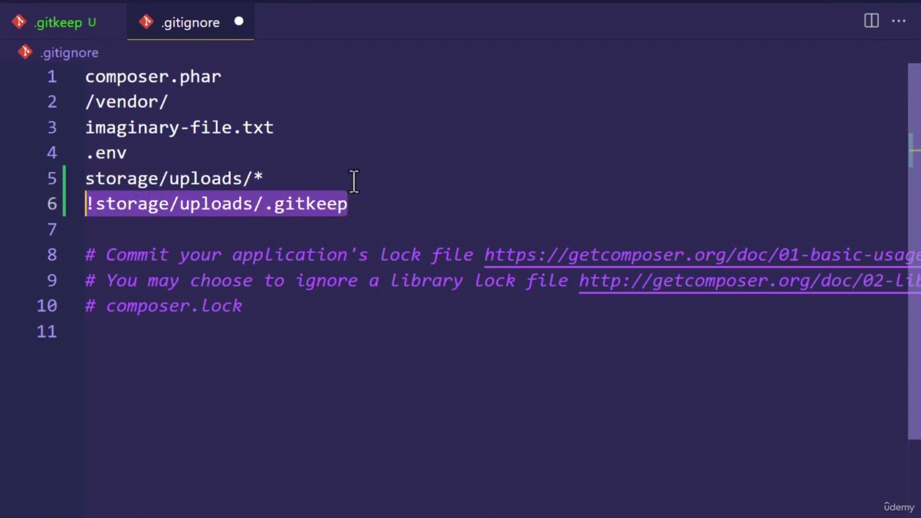
key(ctrl+s)
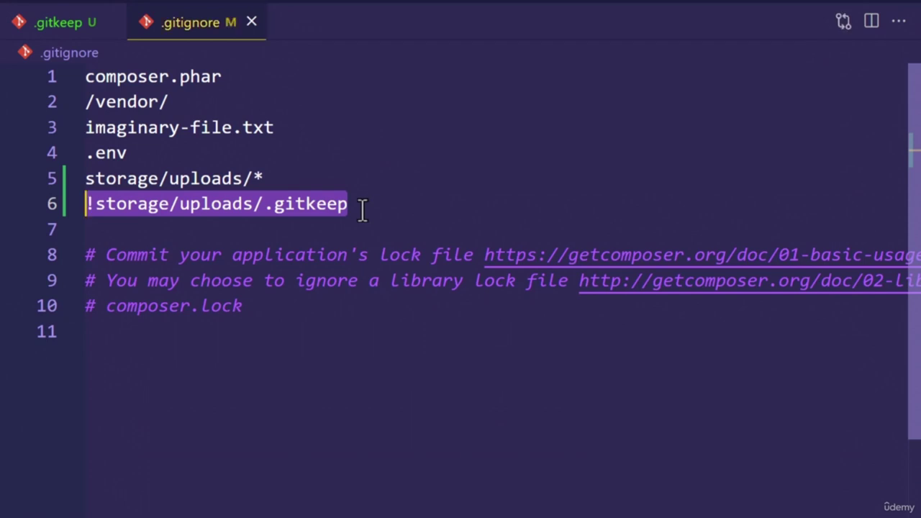
click(112, 205)
drag(96, 205, 85, 205)
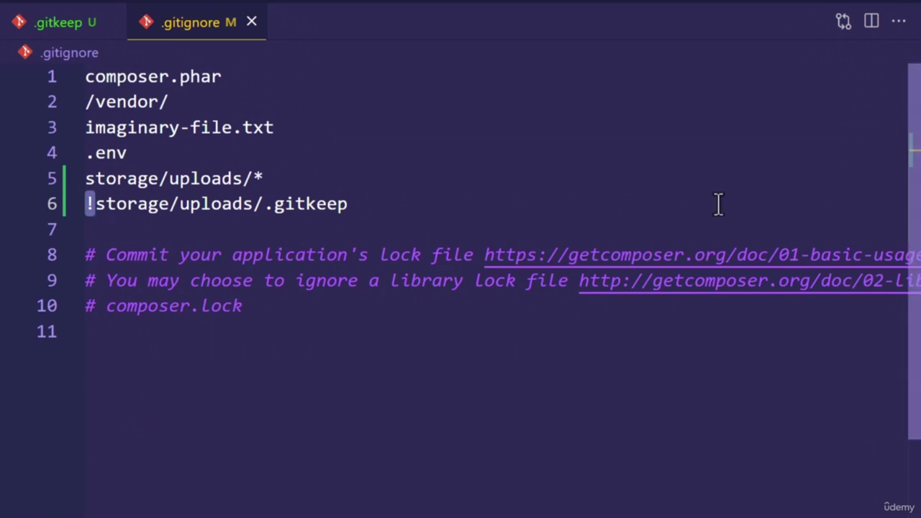
click(398, 203)
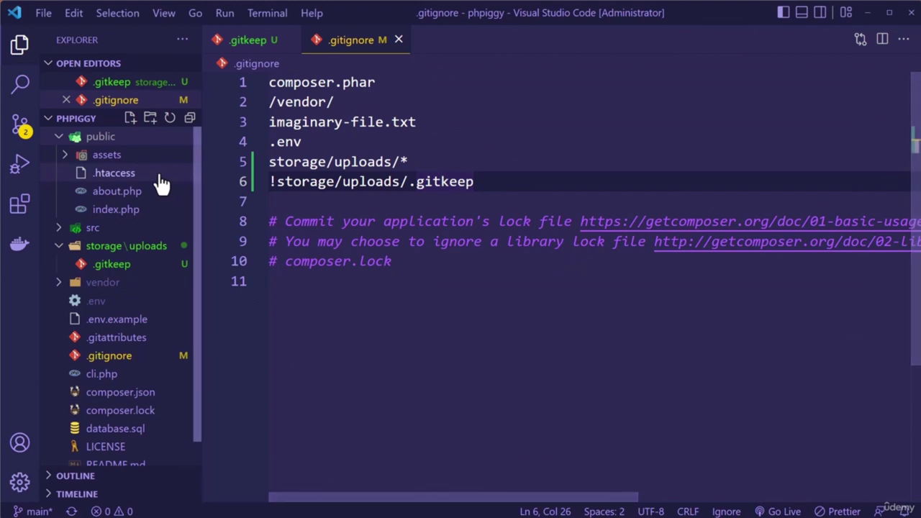
Open the .htaccess file in the public folder and look over its rewrite rules
double_click(162, 181)
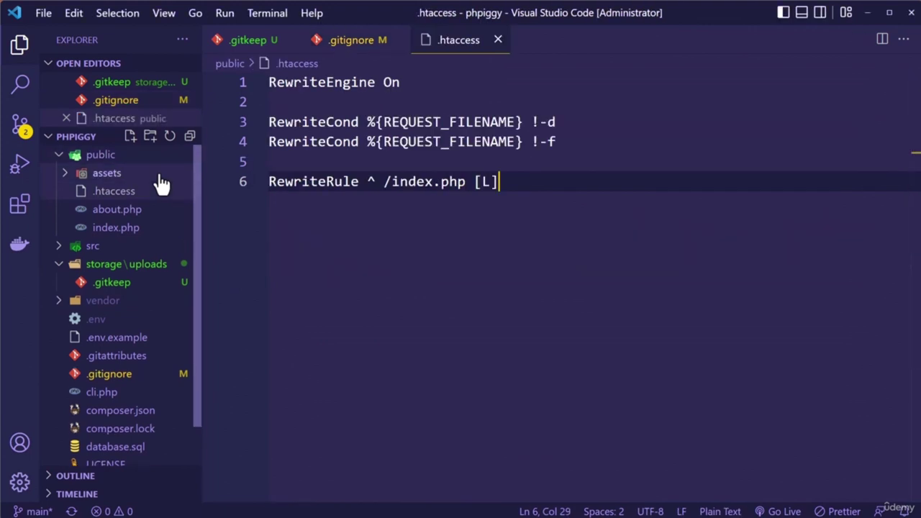
key(ctrl+a)
click(539, 180)
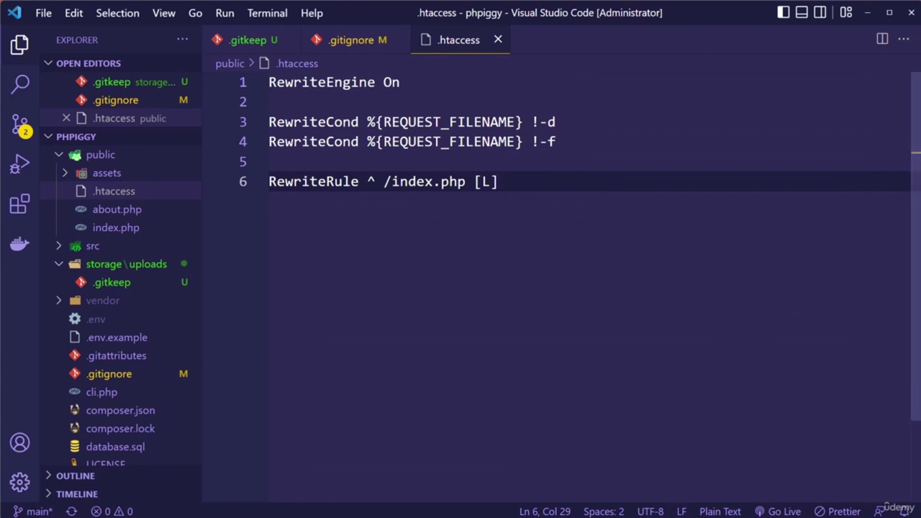
Switch to the browser and copy the complete .htaccess code from the PHPiggy Public .htaccess gist
key(alt+Tab)
click(378, 13)
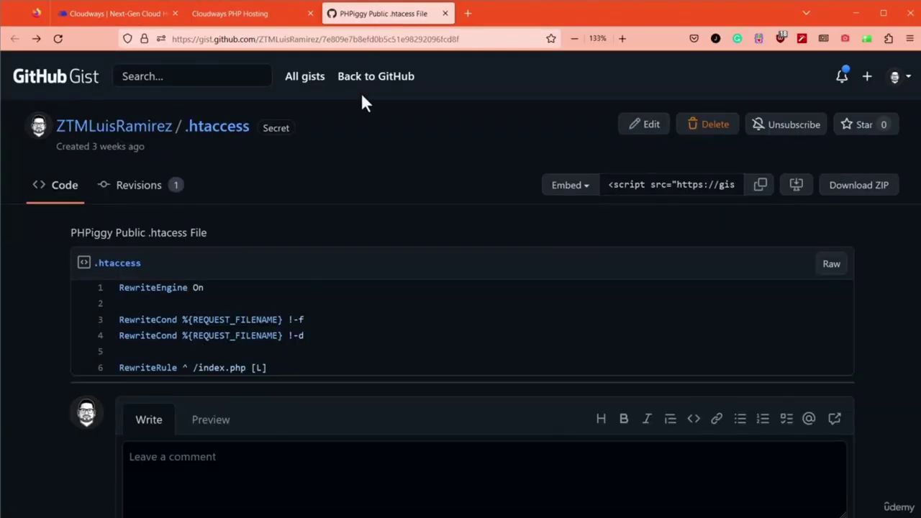
scroll(340, 306, down, 1)
drag(284, 293, 114, 213)
key(ctrl+c)
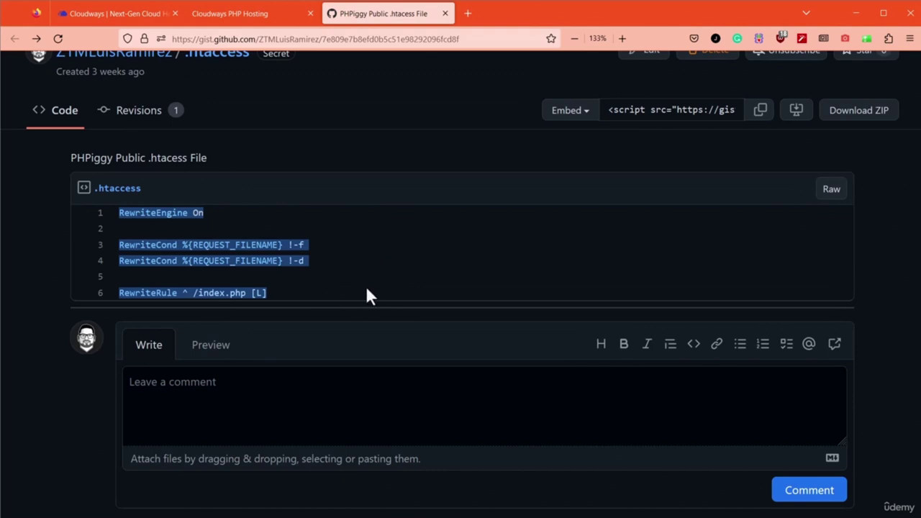
click(403, 286)
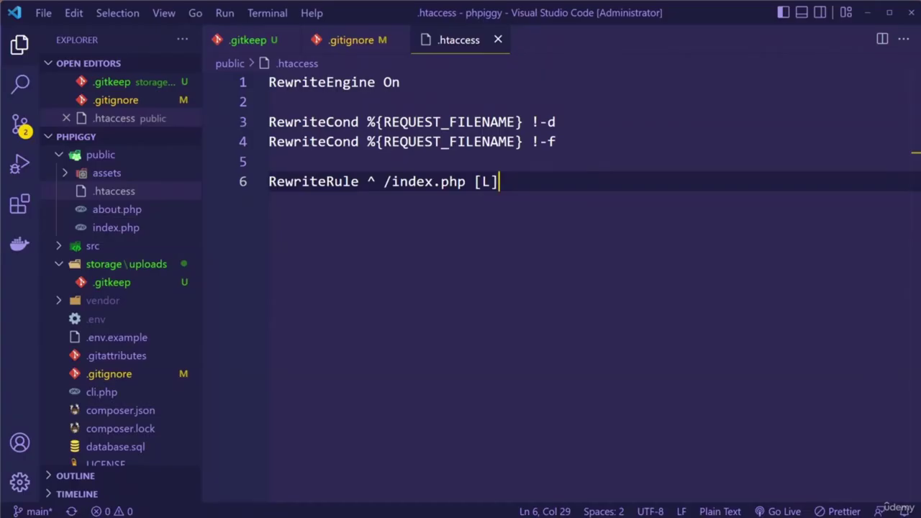
Replace the whole content of public/.htaccess with the copied rewrite rules and save the file
key(ctrl+a)
key(ctrl+v)
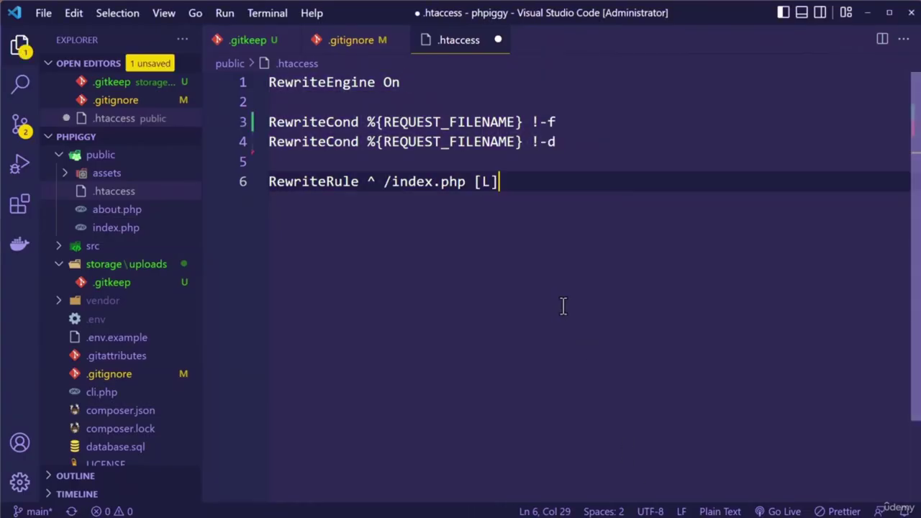
key(ctrl+s)
drag(542, 278, 269, 72)
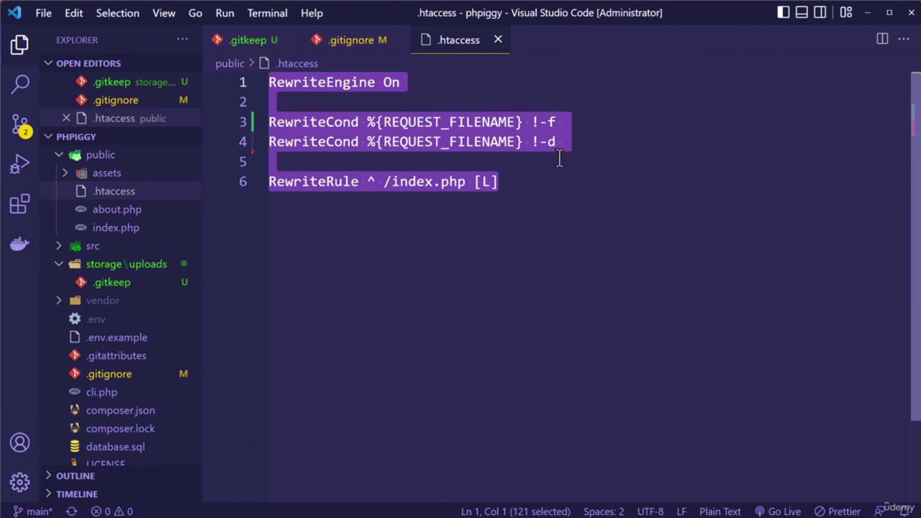
click(570, 171)
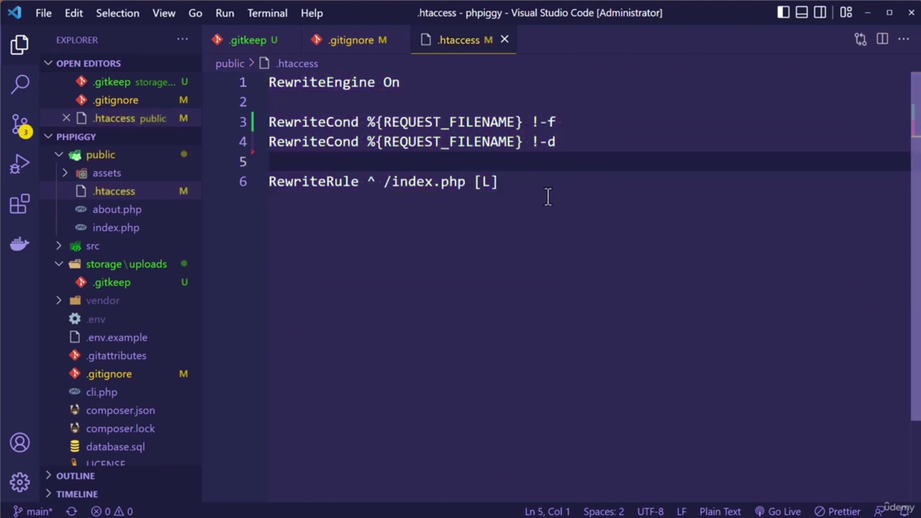
key(ctrl+End)
Switch to GitHub Desktop and review the pending changes in public\.htaccess, storage\uploads\.gitkeep and .gitignore
key(alt+Tab)
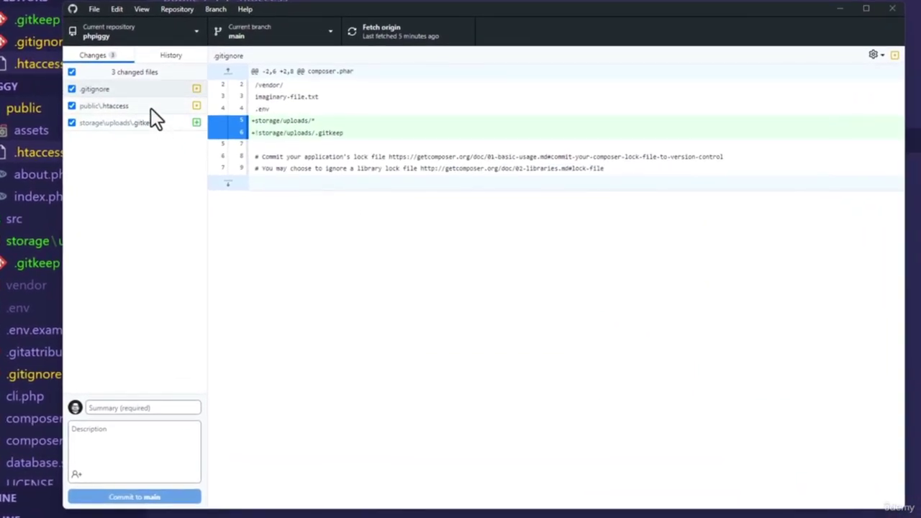
click(151, 108)
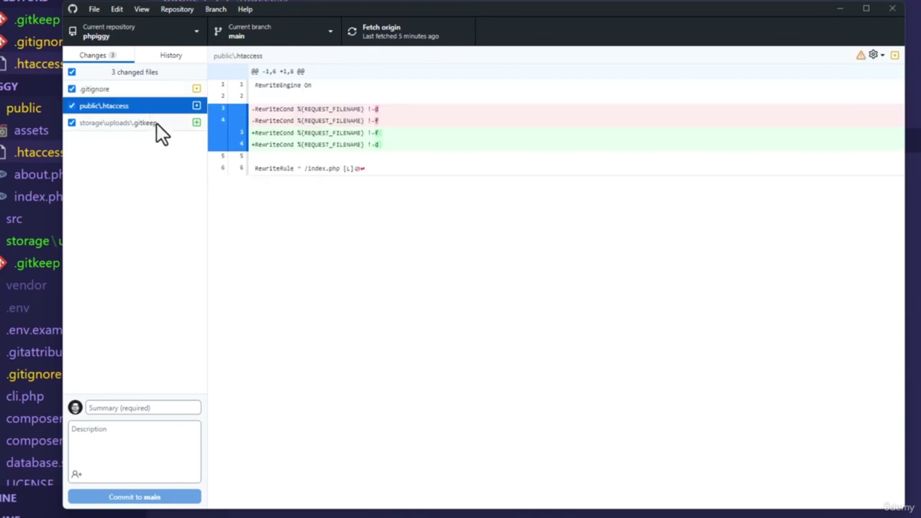
click(156, 123)
click(150, 89)
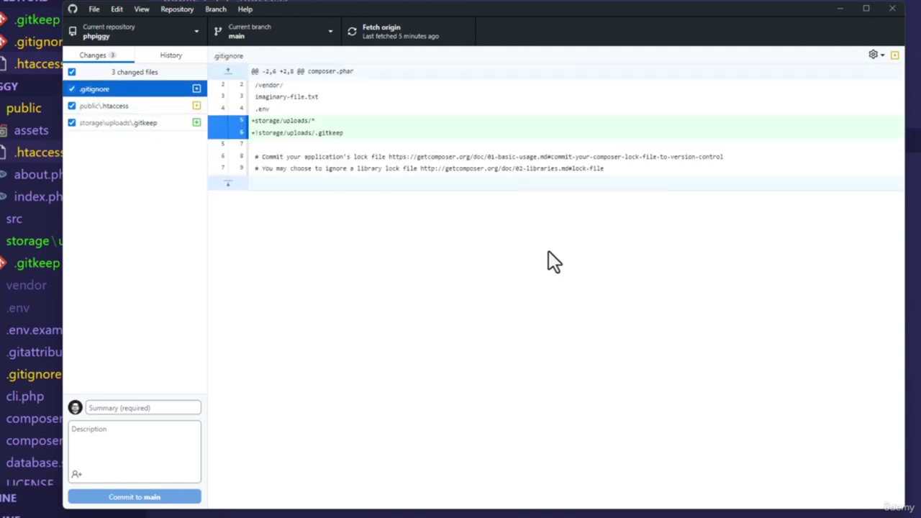
Commit the changed files to main with the summary "Production" and push the commit to origin
click(152, 408)
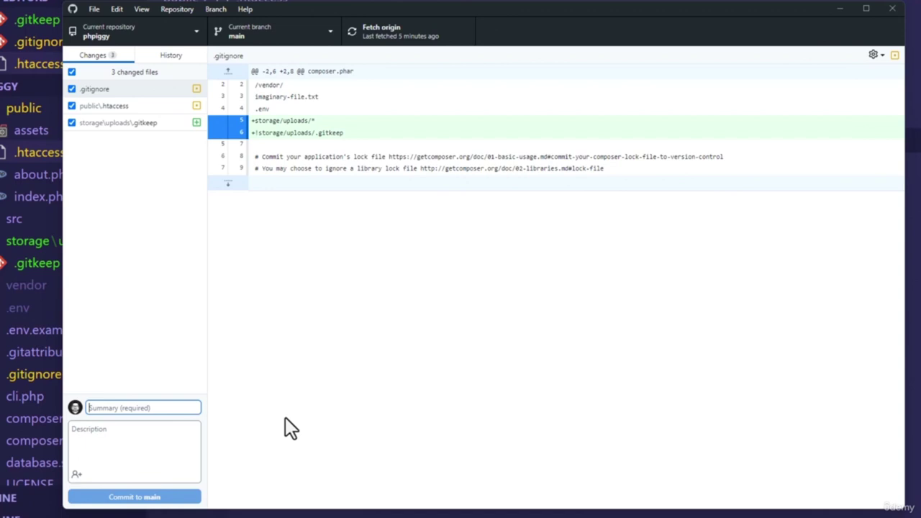
text(Production)
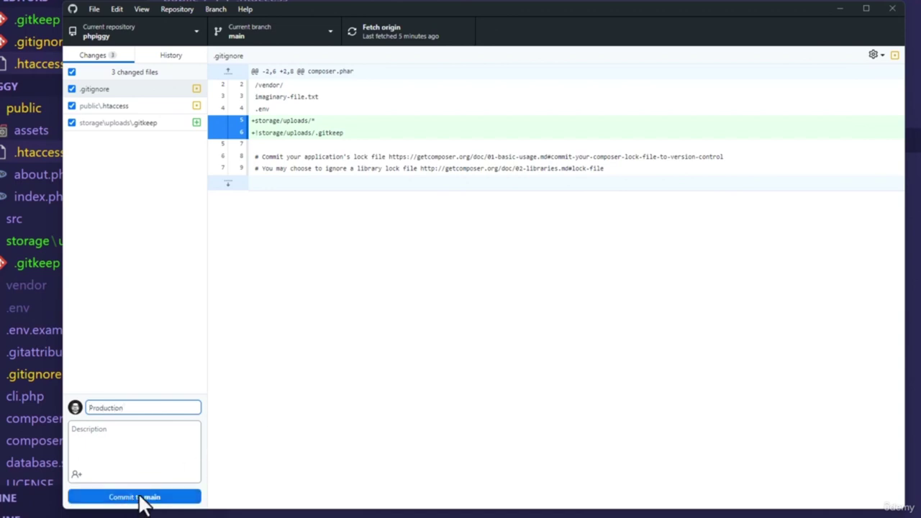
click(142, 498)
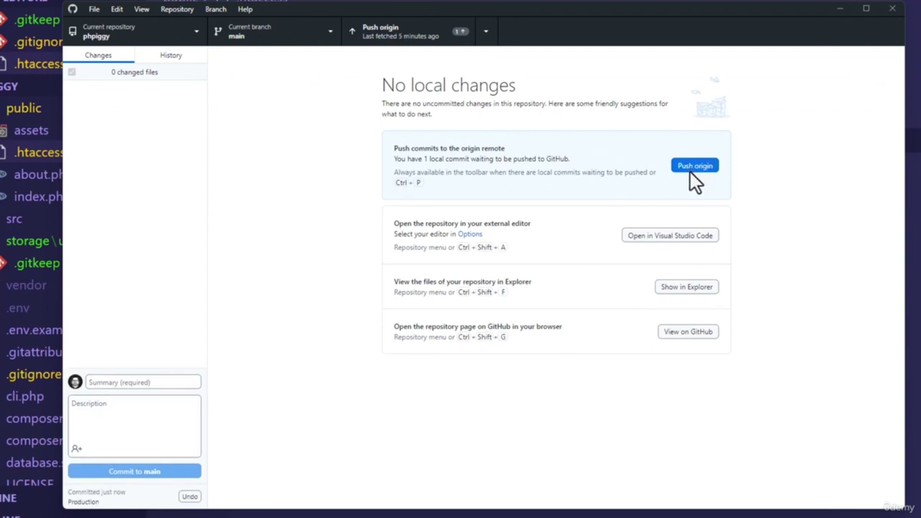
click(690, 167)
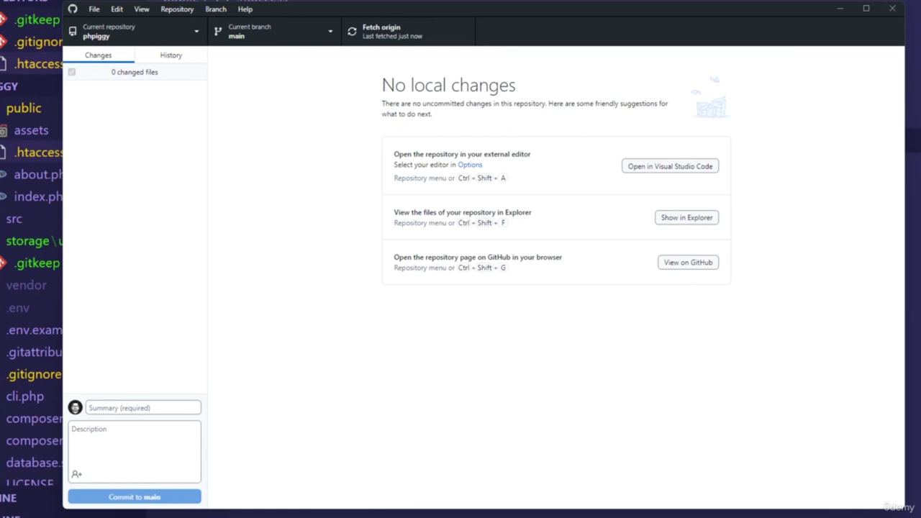
View the phpiggy repository on GitHub, and open the PHPiggy application's management page from the Cloudways dashboard
click(695, 264)
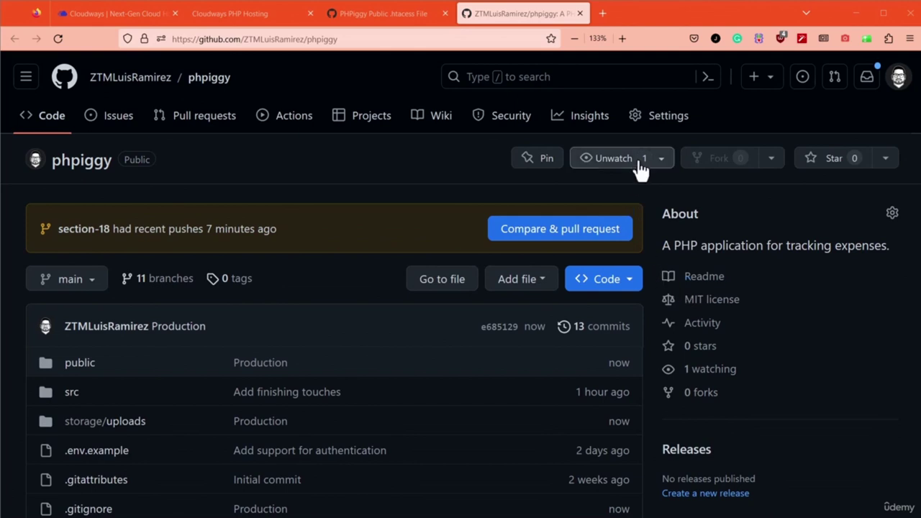
click(135, 13)
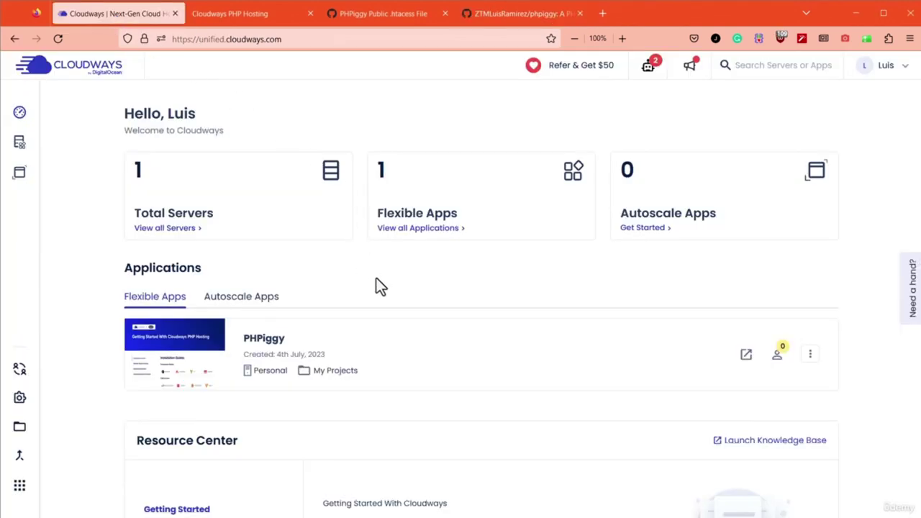
click(401, 347)
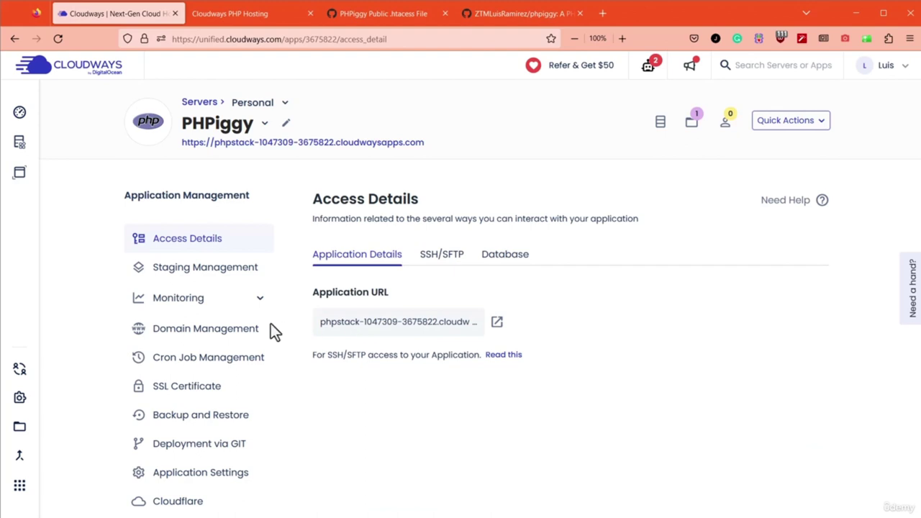
scroll(259, 332, down, 1)
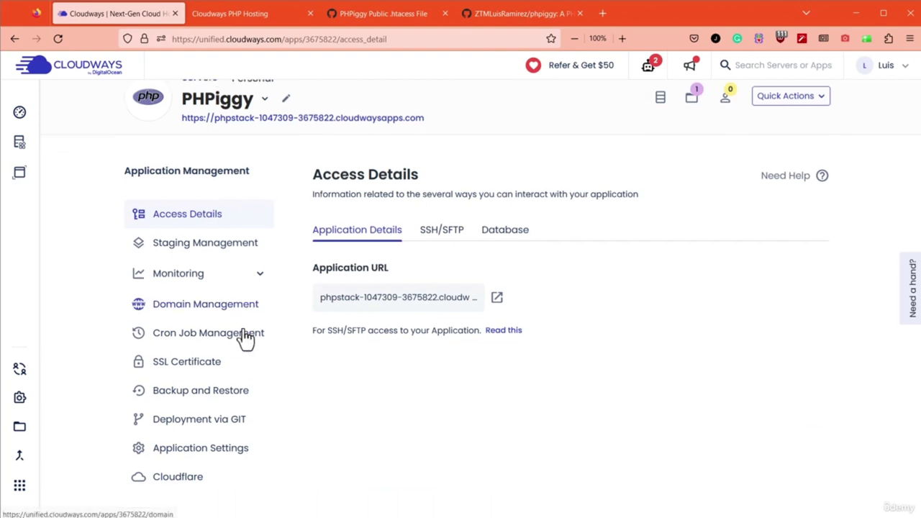
Generate SSH keys for PHPiggy's deployment via Git and copy the SSH key
click(230, 417)
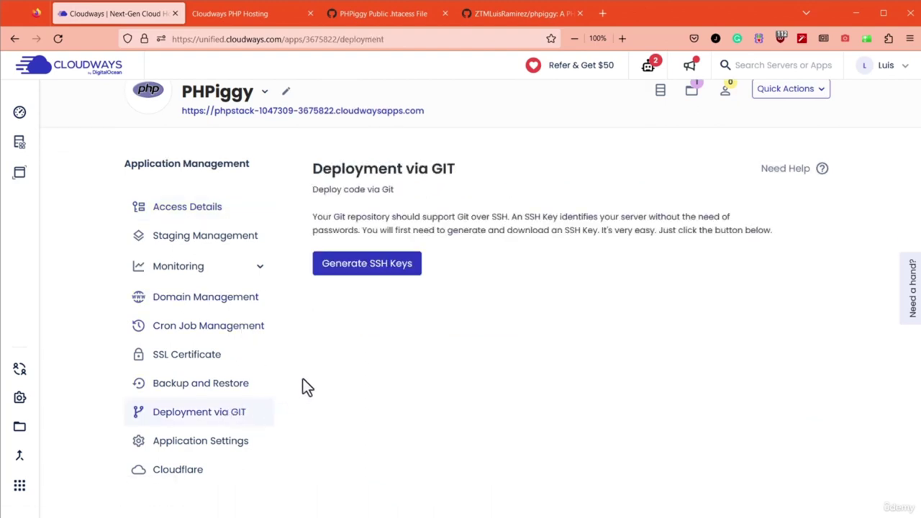
click(381, 272)
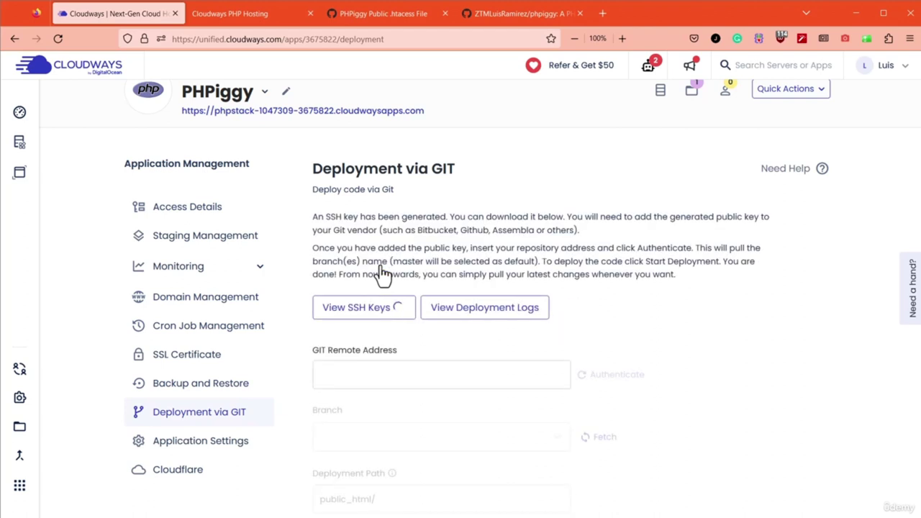
scroll(511, 248, down, 1)
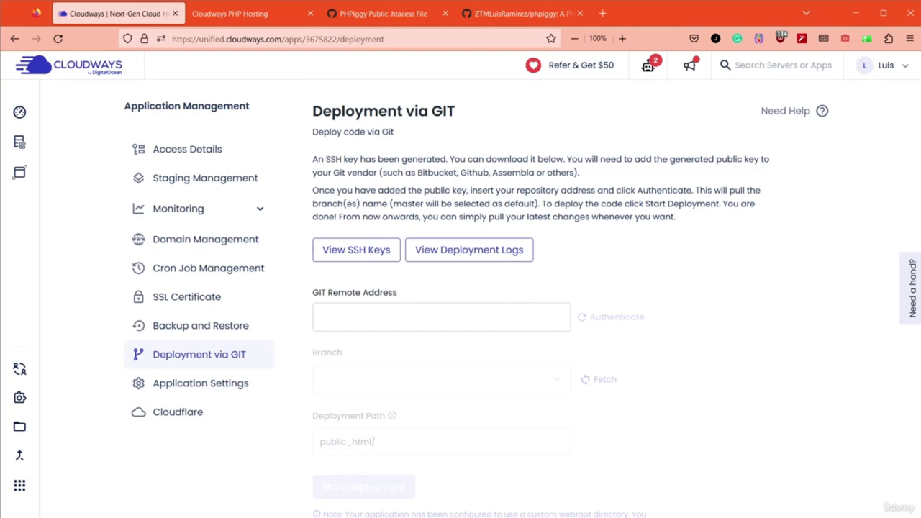
click(349, 249)
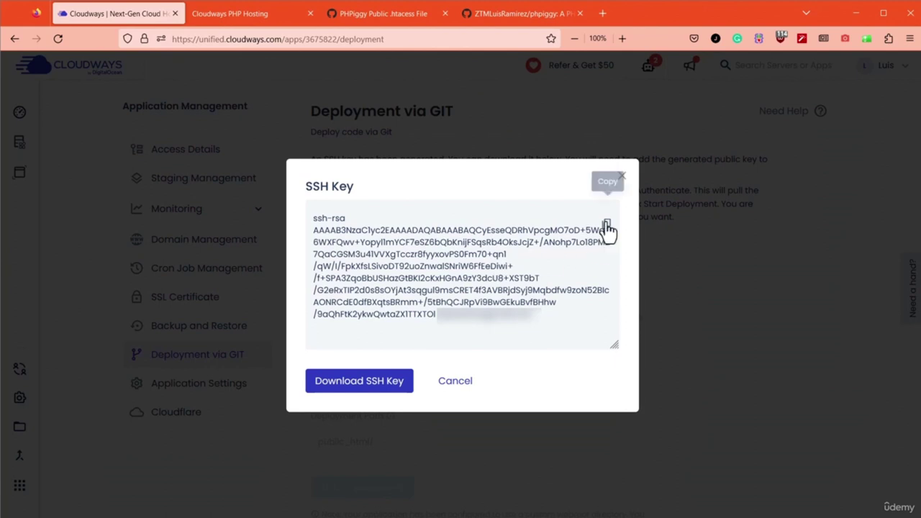
click(606, 225)
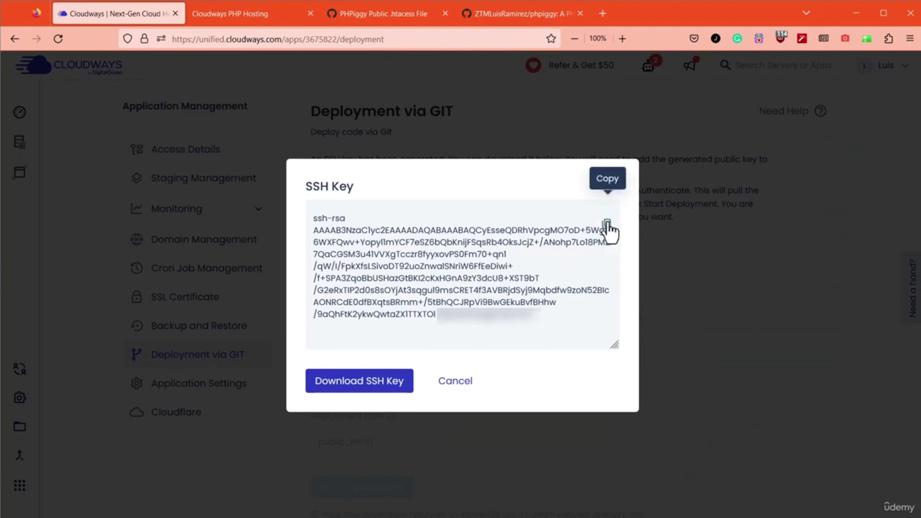
Switch to the phpiggy repository on GitHub and open the form for a new deploy key in its settings
click(527, 13)
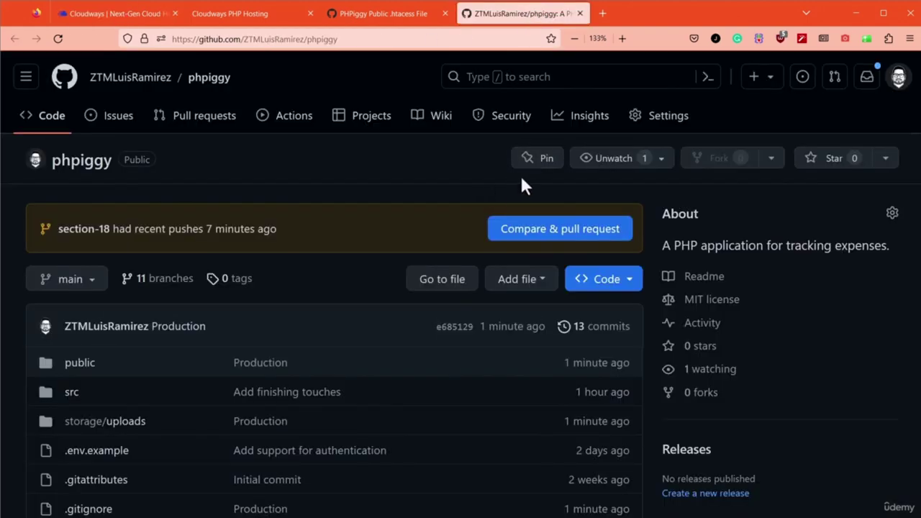
click(657, 130)
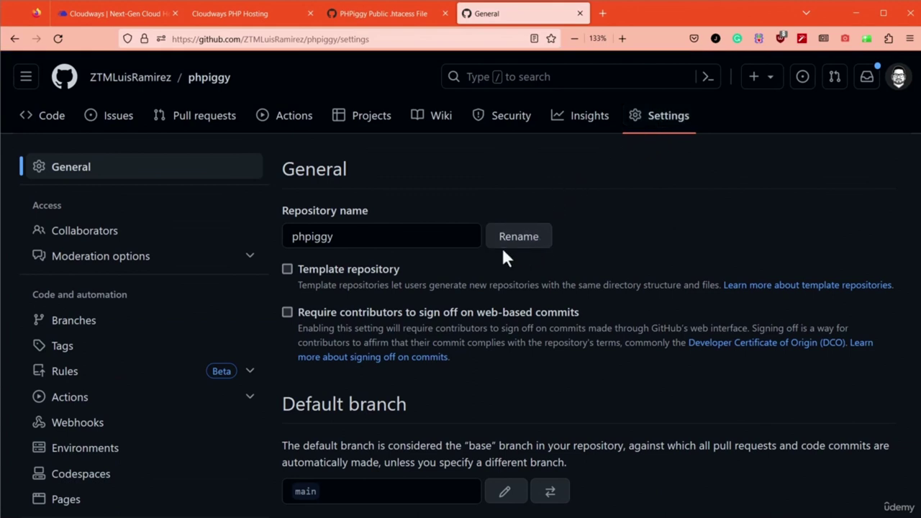
scroll(197, 282, down, 2)
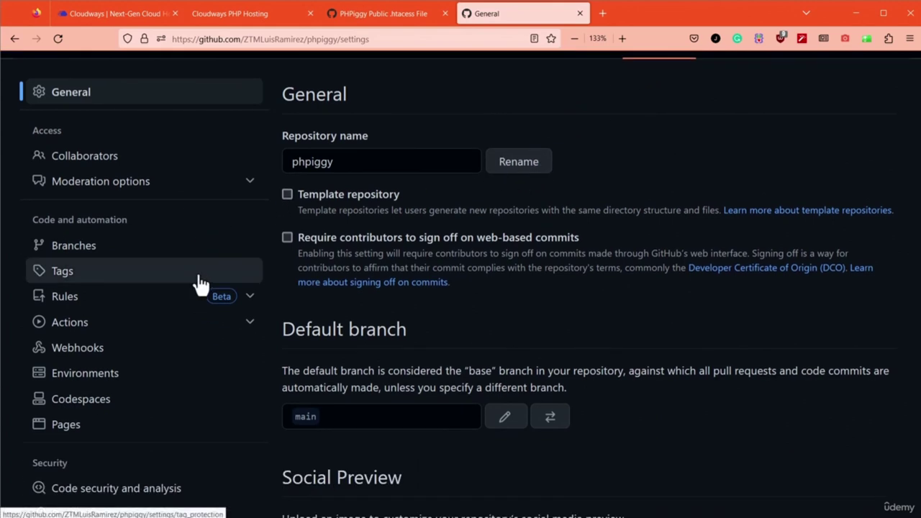
scroll(200, 282, down, 6)
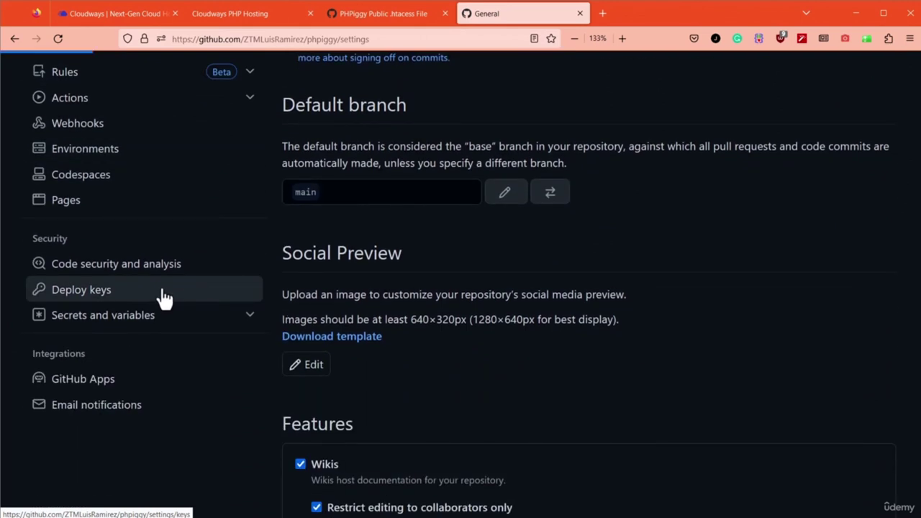
click(160, 298)
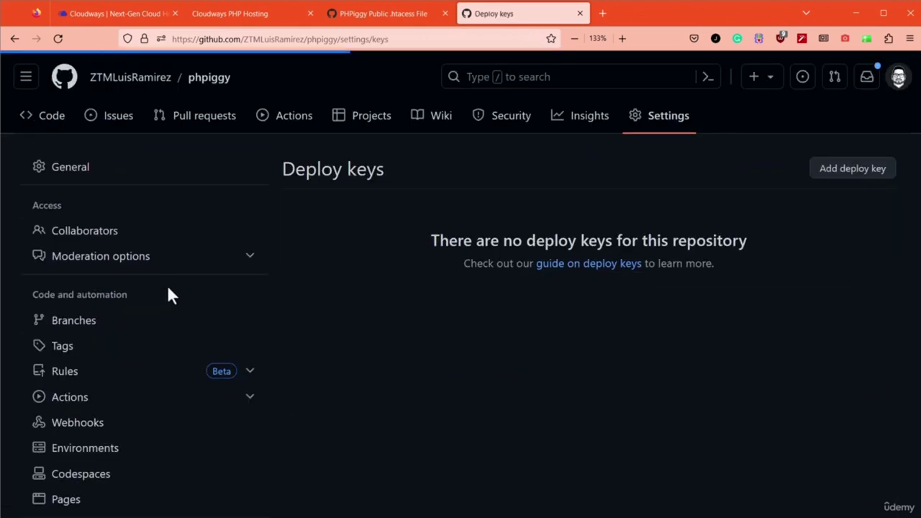
click(848, 177)
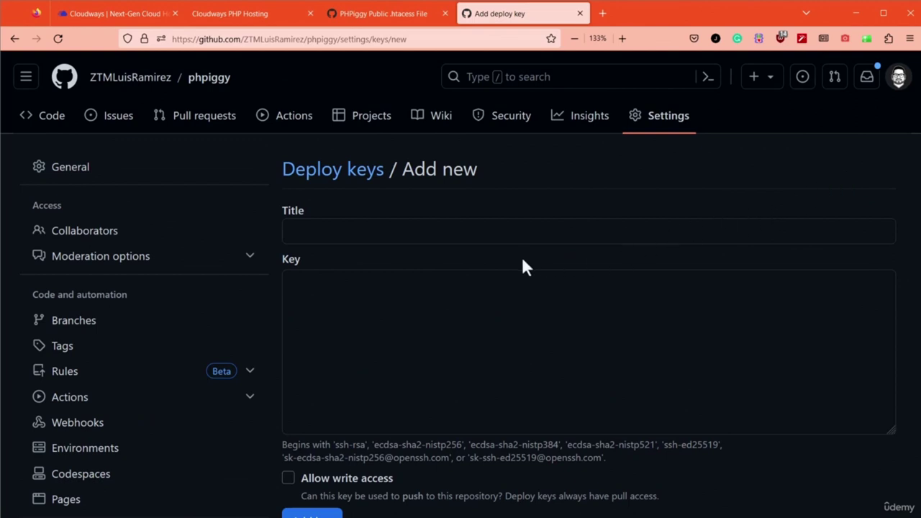
Paste the copied SSH key into the Key field, title it "Cloudways" and add the deploy key without write access
click(427, 321)
key(ctrl+v)
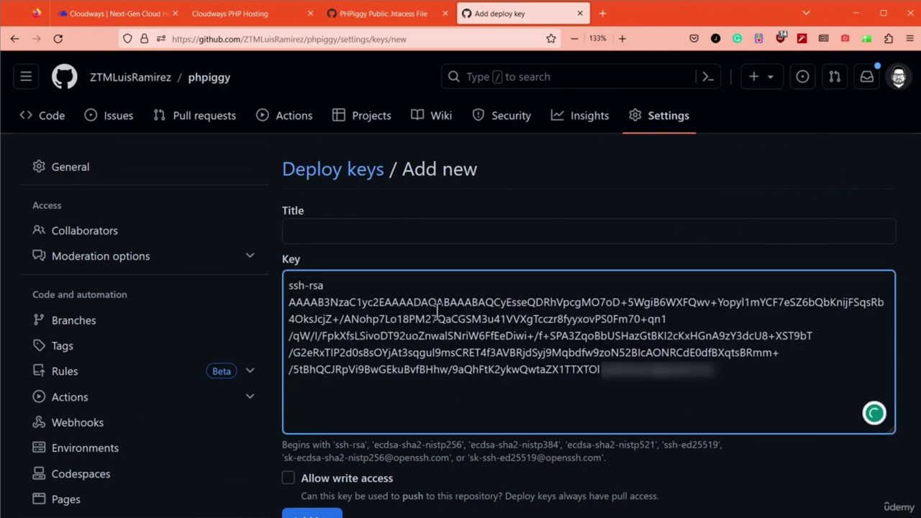
click(432, 231)
text(Cloudways)
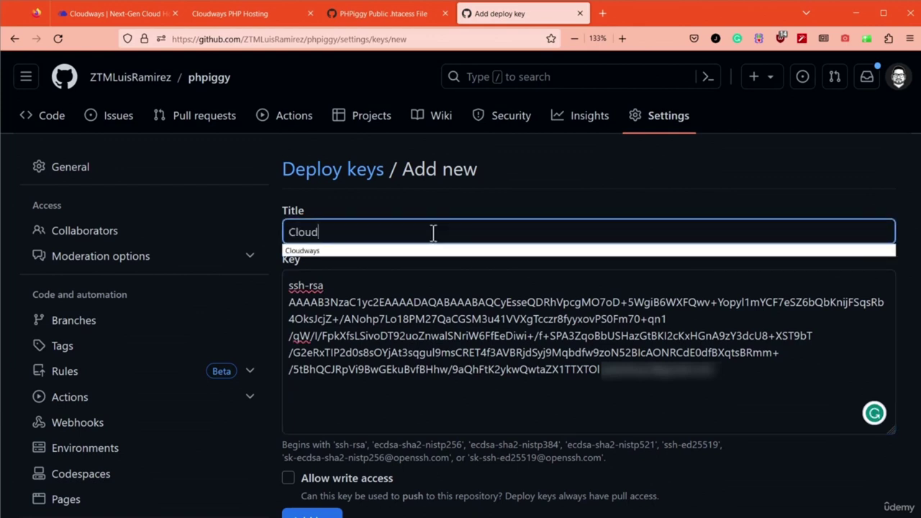
click(411, 216)
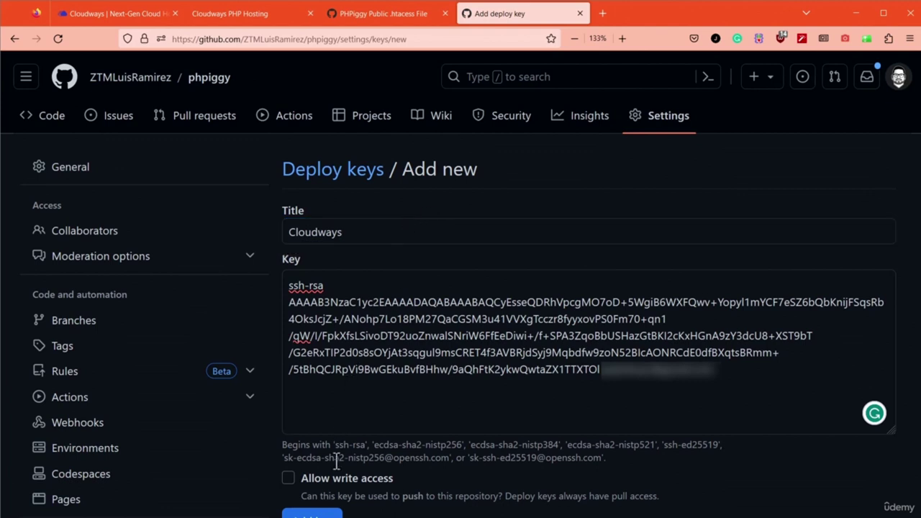
click(328, 513)
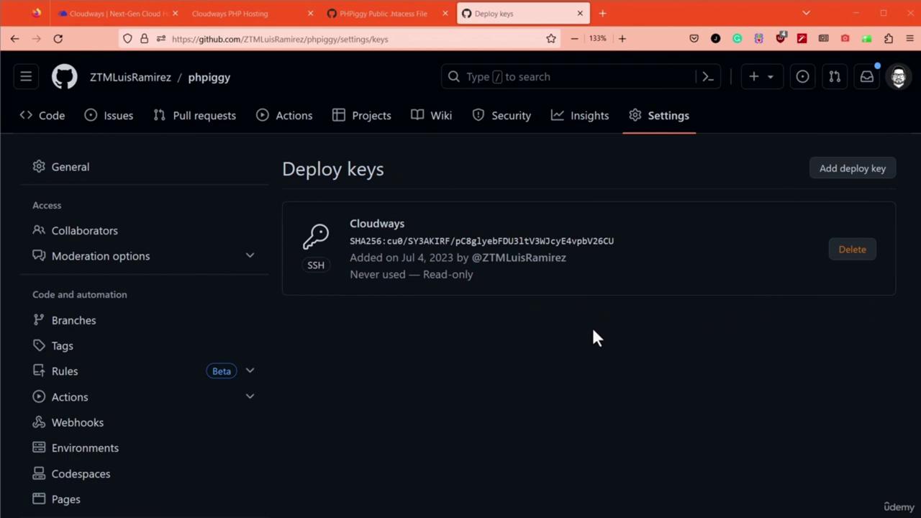
Copy the SSH clone address of the phpiggy repository from its code page
click(57, 128)
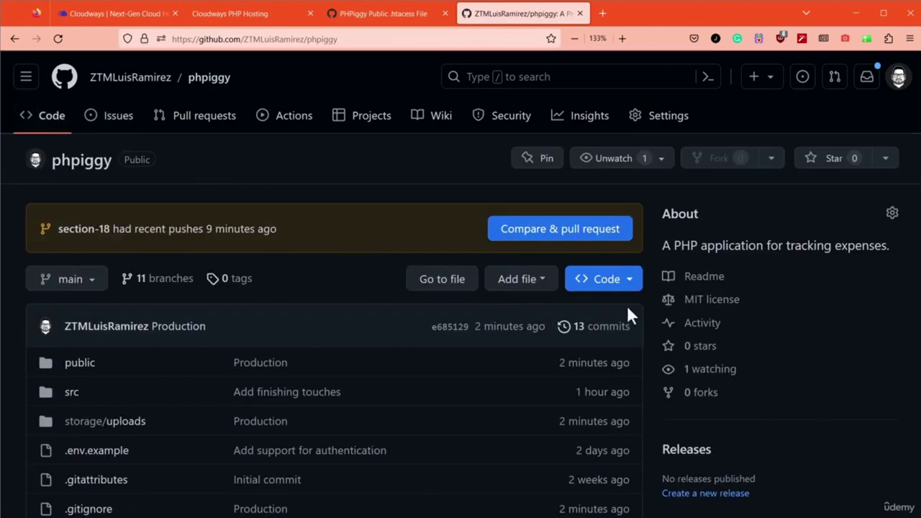
scroll(624, 317, down, 3)
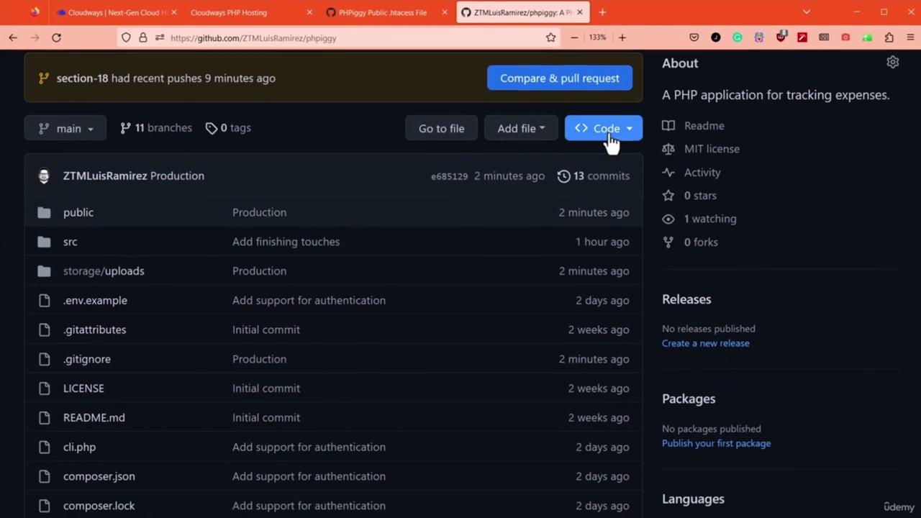
click(610, 144)
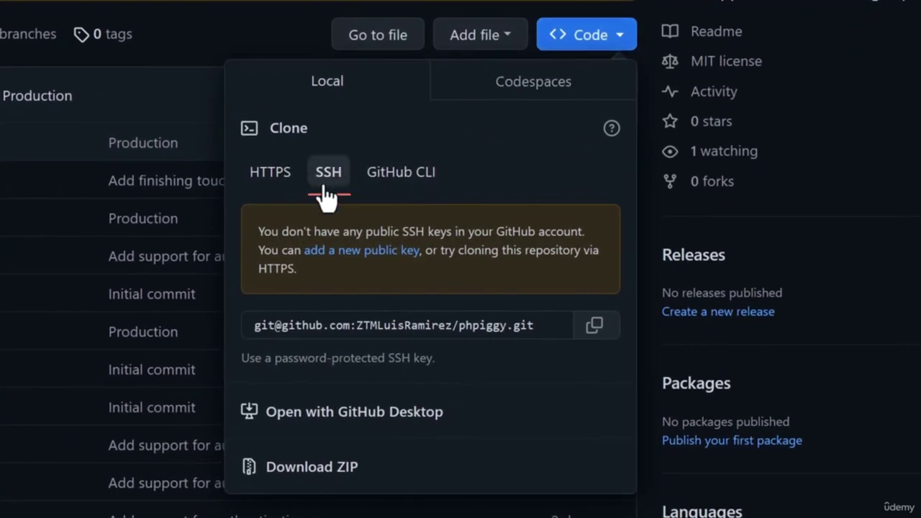
click(597, 327)
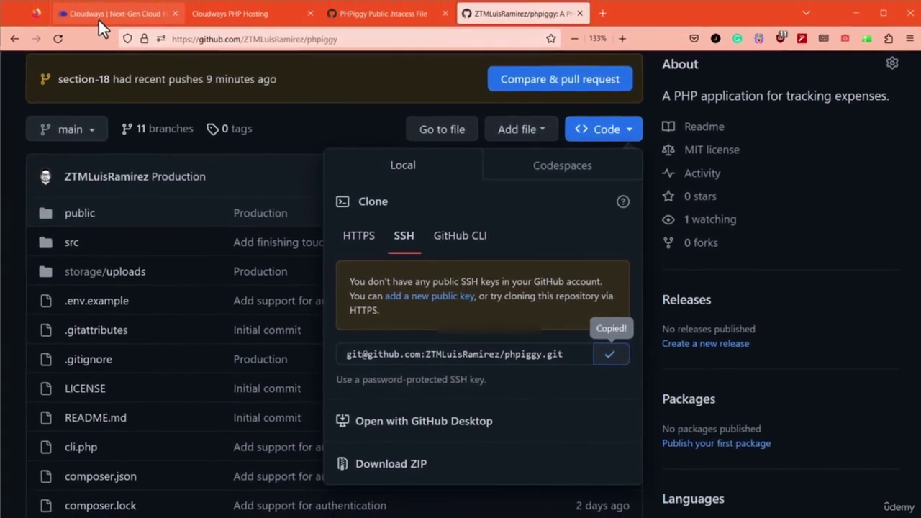
Return to Cloudways, close the SSH Key dialog, paste the repository's SSH address as the GIT Remote Address and authenticate it
click(98, 18)
click(621, 176)
click(447, 321)
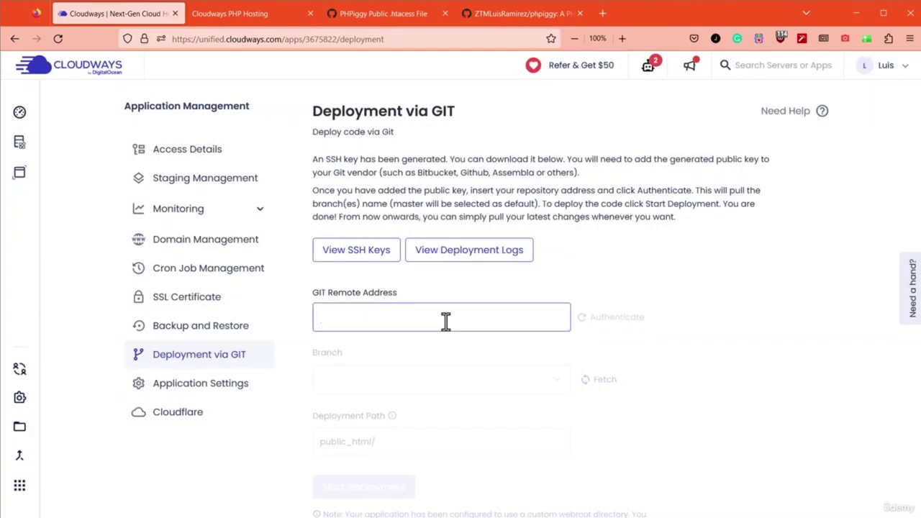
key(ctrl+v)
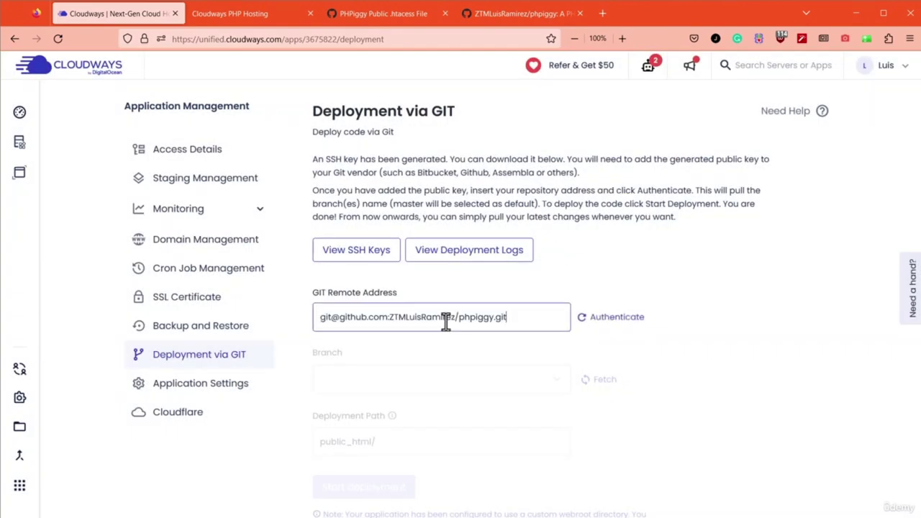
click(617, 318)
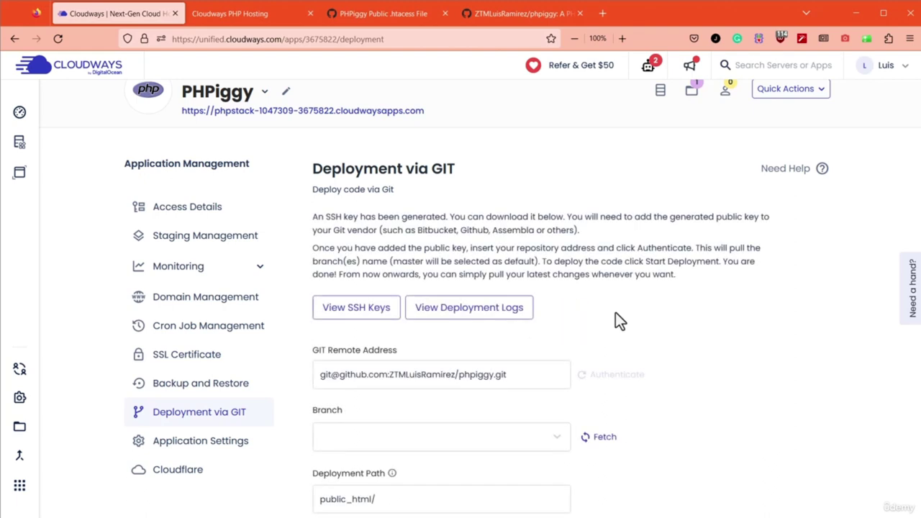
Choose the main branch and start the deployment with public_html/ as the deployment path
scroll(585, 314, down, 3)
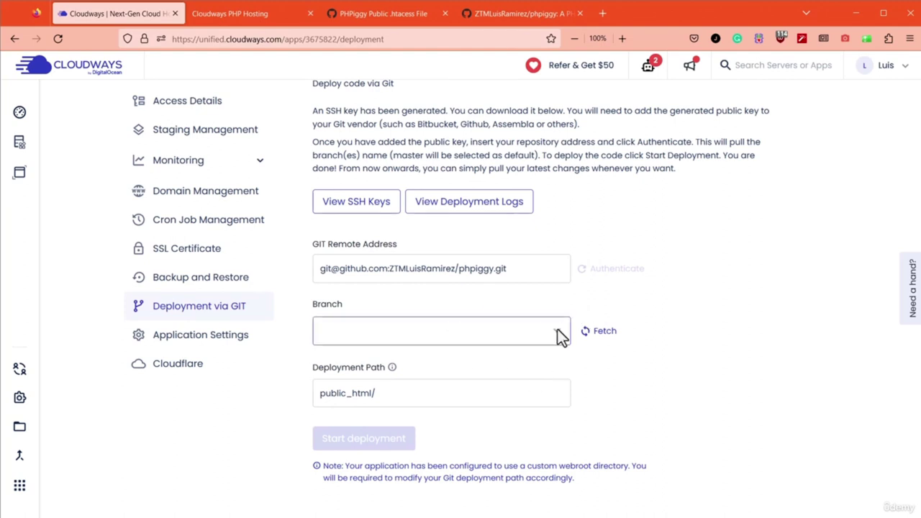
click(557, 330)
scroll(506, 382, down, 3)
scroll(431, 374, up, 3)
click(355, 355)
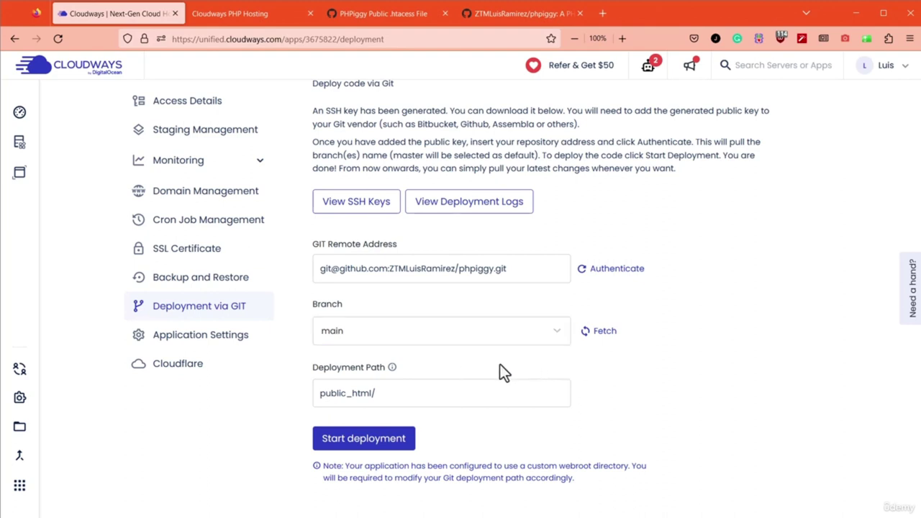
click(383, 444)
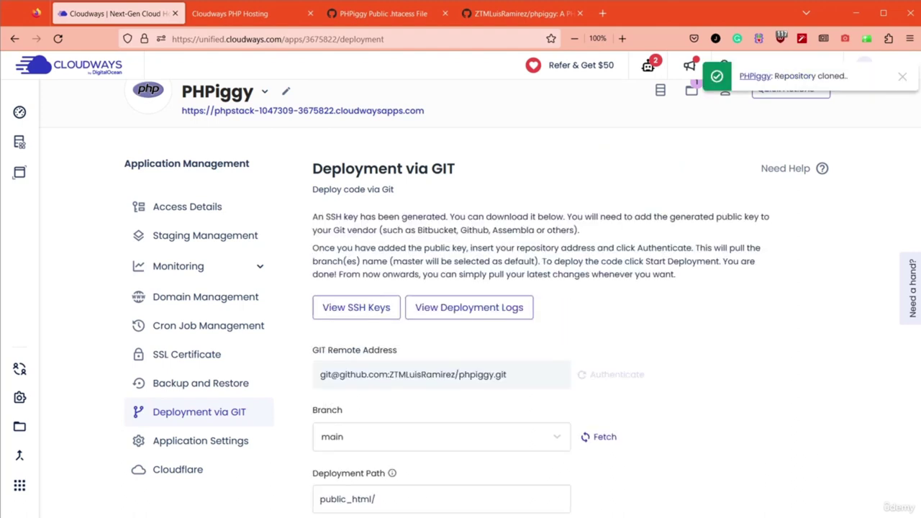
Dismiss the notification, check the result in the deployment logs and close them
click(903, 75)
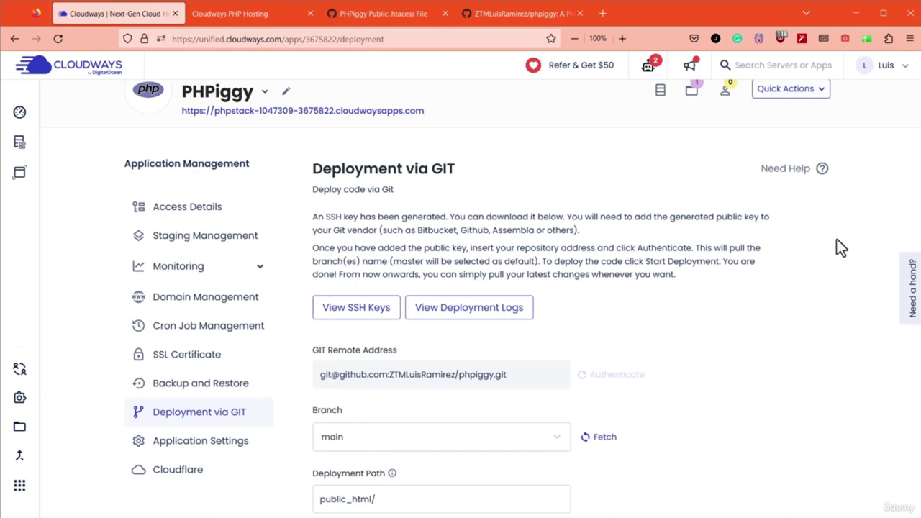
click(471, 312)
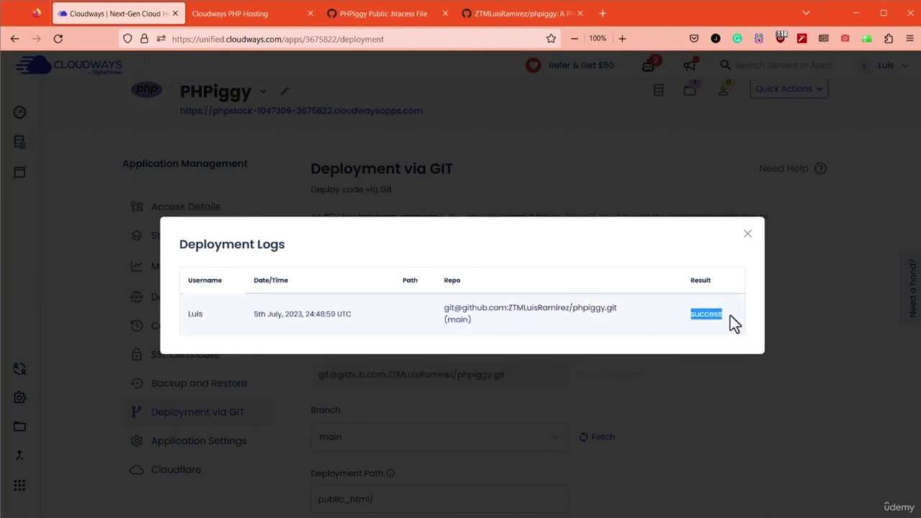
click(747, 234)
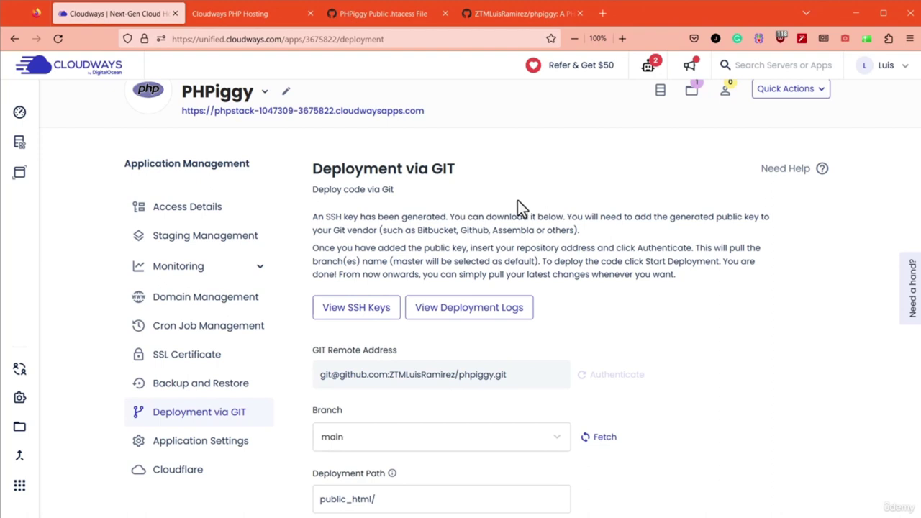
Go back to the Cloudways dashboard and open the Personal server's Master Credentials page from the server list
mouse_move(8, 126)
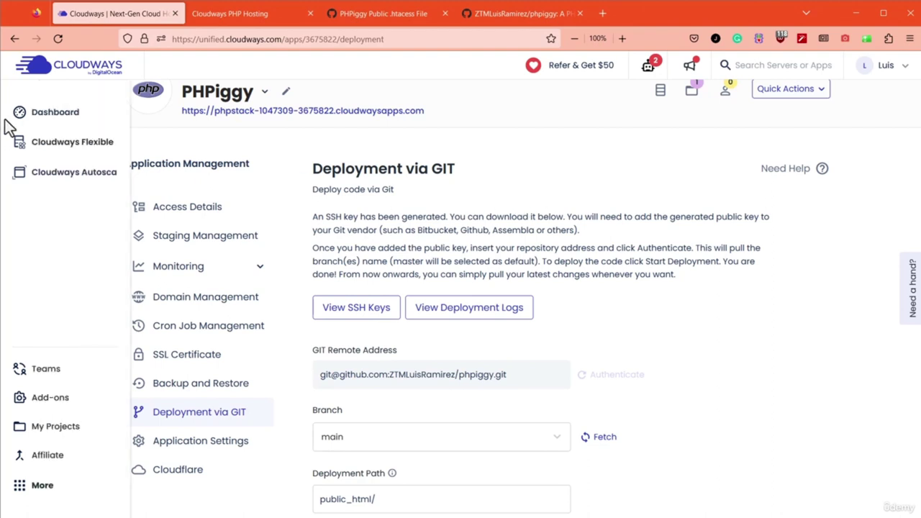
click(55, 115)
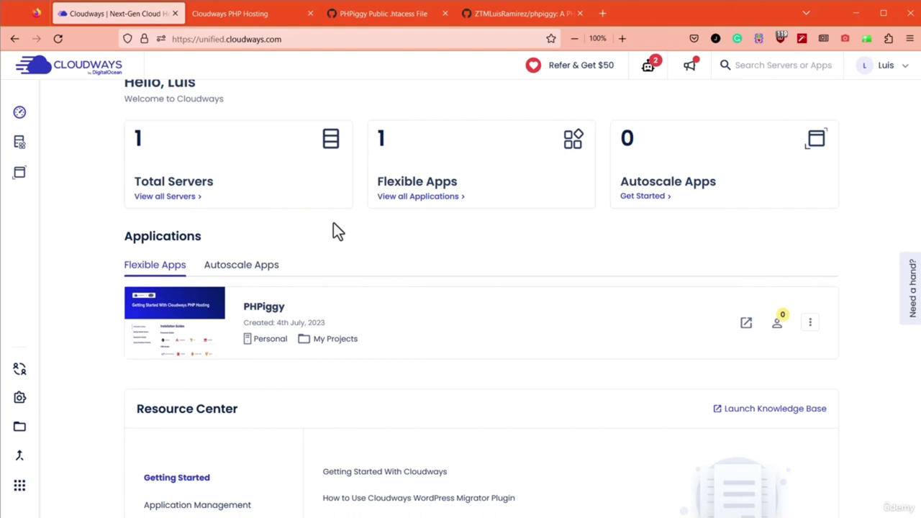
click(175, 200)
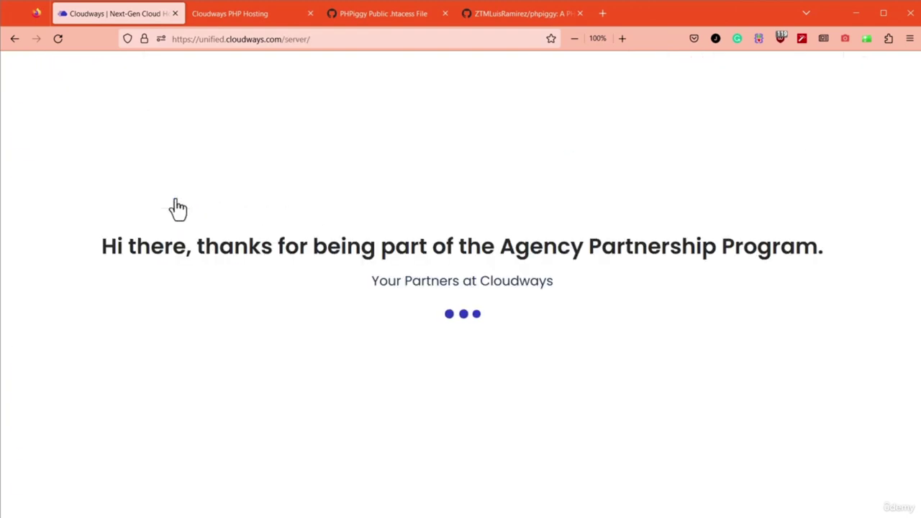
click(242, 216)
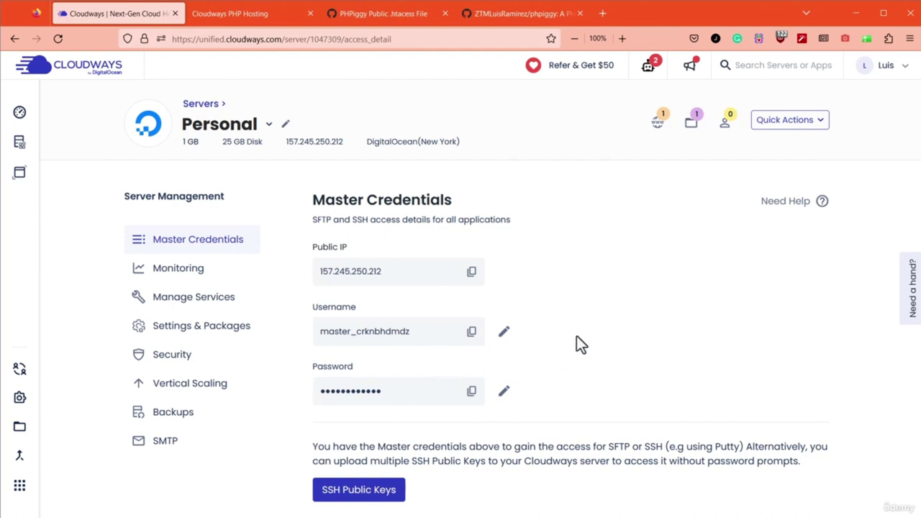
Launch the server's SSH terminal in the browser and continue past the certificate security warning to its login prompt
scroll(359, 255, down, 1)
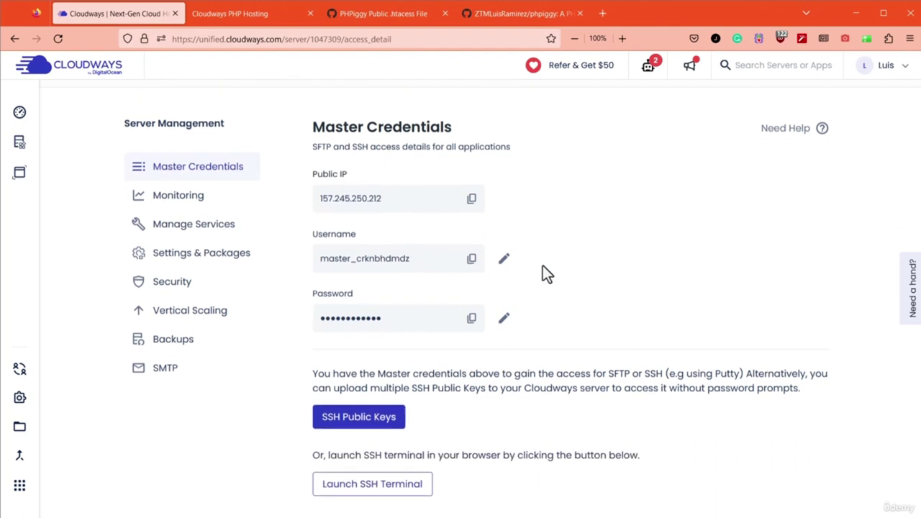
click(408, 476)
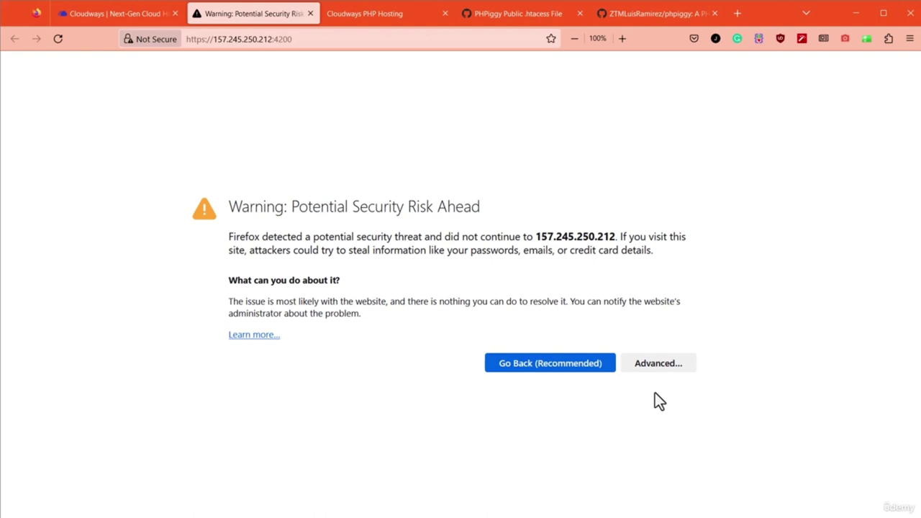
click(658, 363)
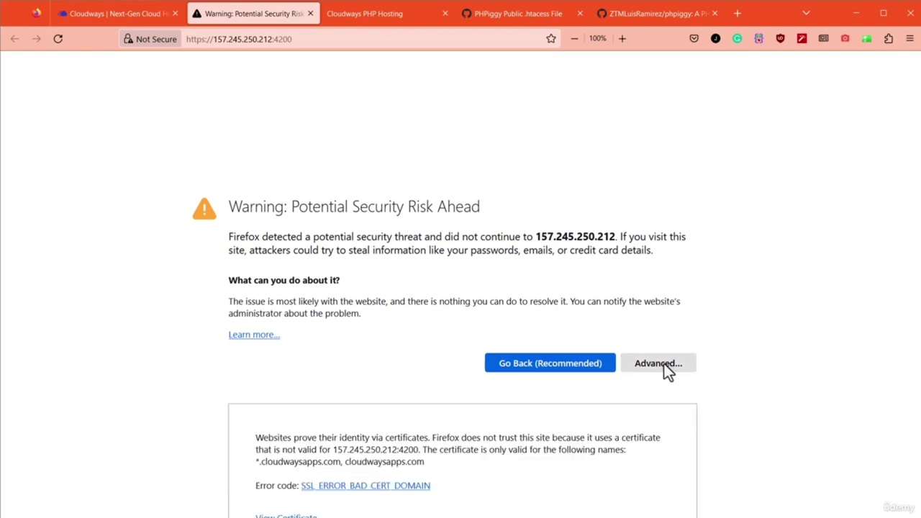
click(614, 476)
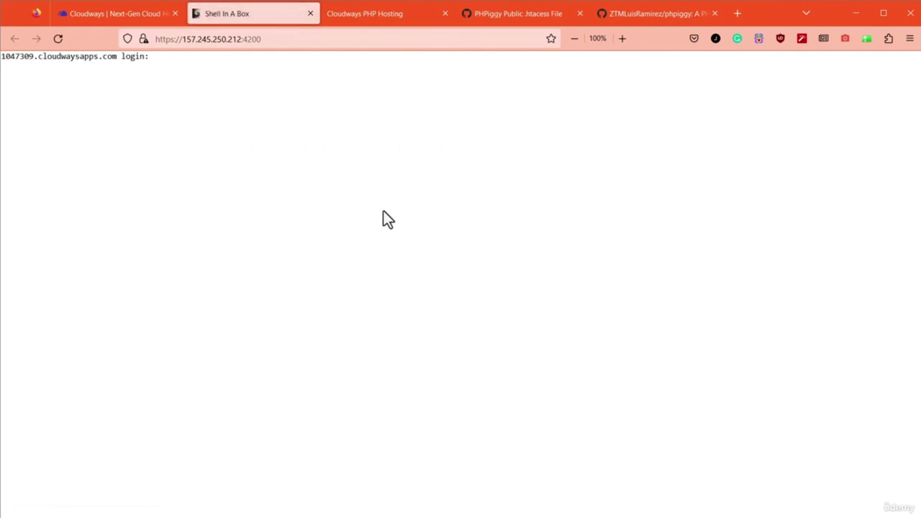
Copy the master username from the Master Credentials page and submit it at the SSH terminal's login prompt
click(123, 15)
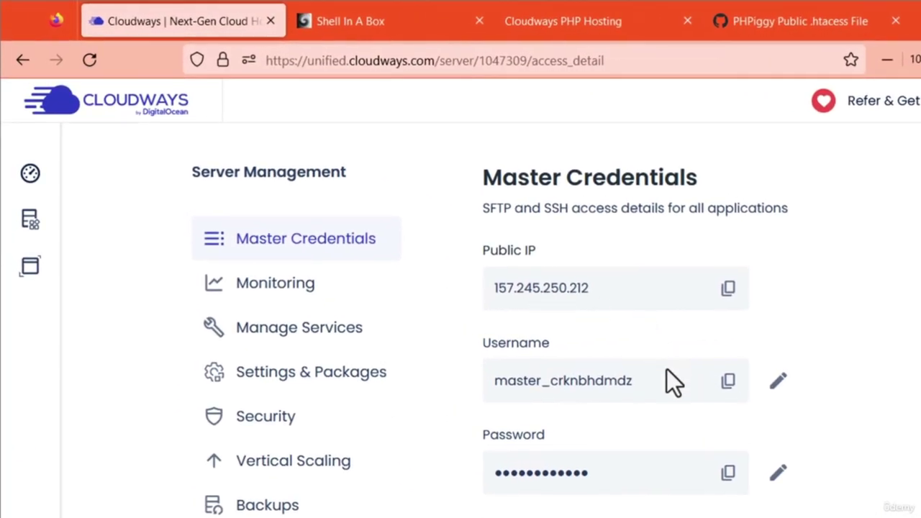
click(729, 381)
click(395, 21)
right_click(350, 101)
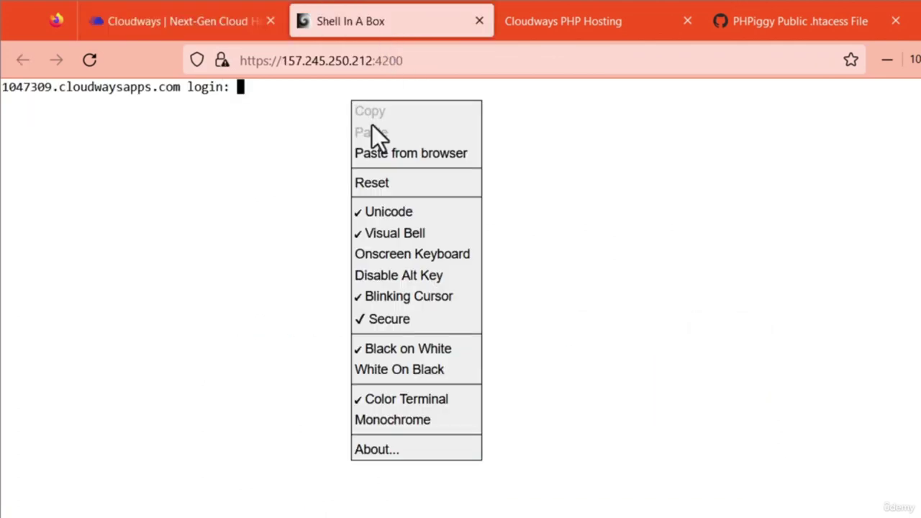
click(413, 154)
key(ctrl+v)
click(788, 495)
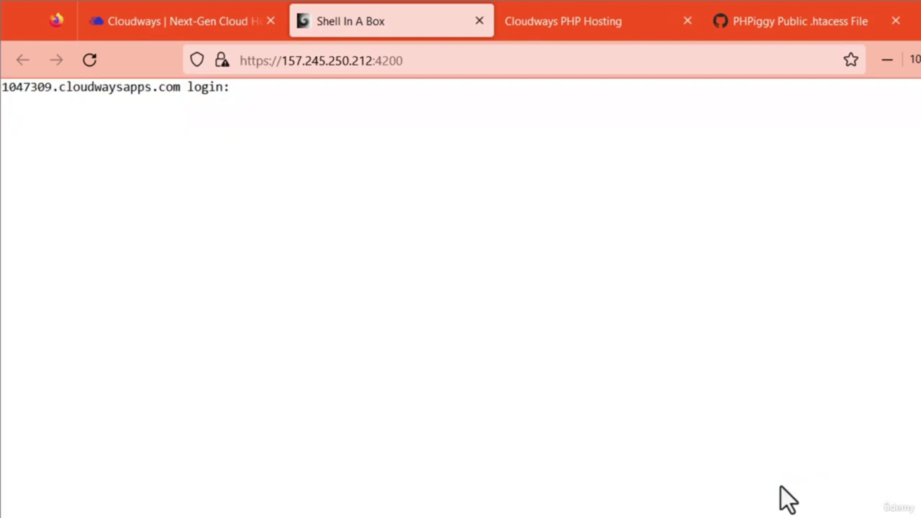
key(Return)
Reveal the master password on the Master Credentials page and log in to the SSH terminal with it
click(197, 30)
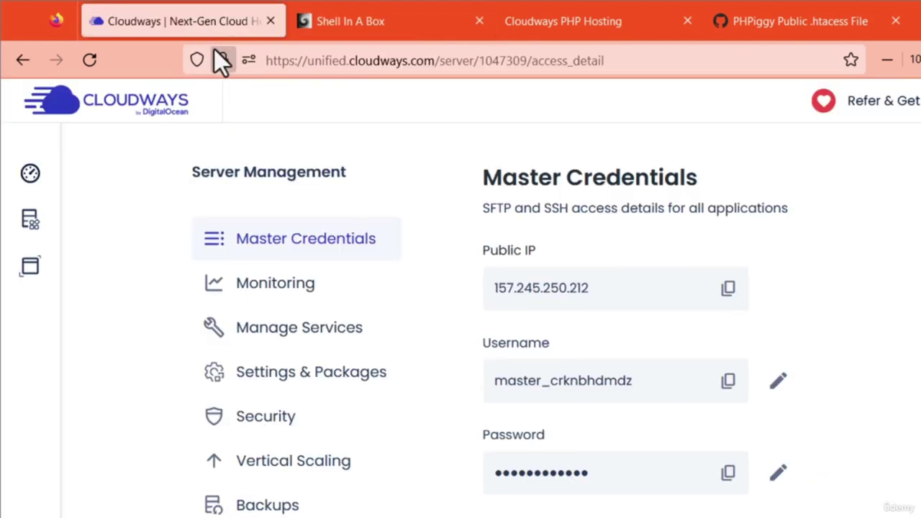
click(694, 473)
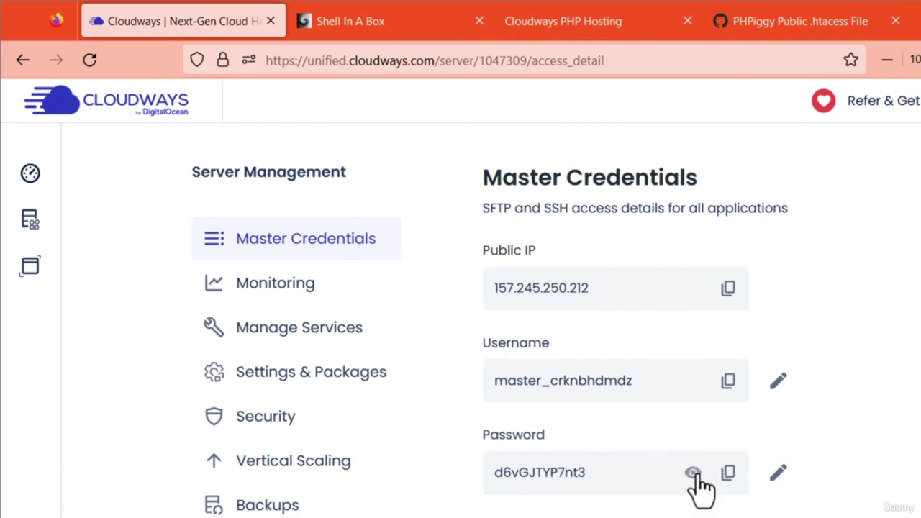
click(338, 23)
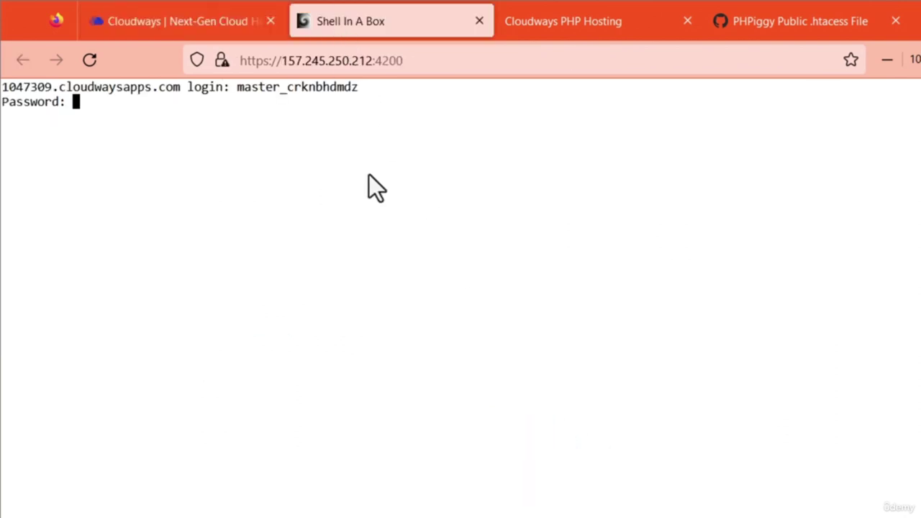
click(175, 20)
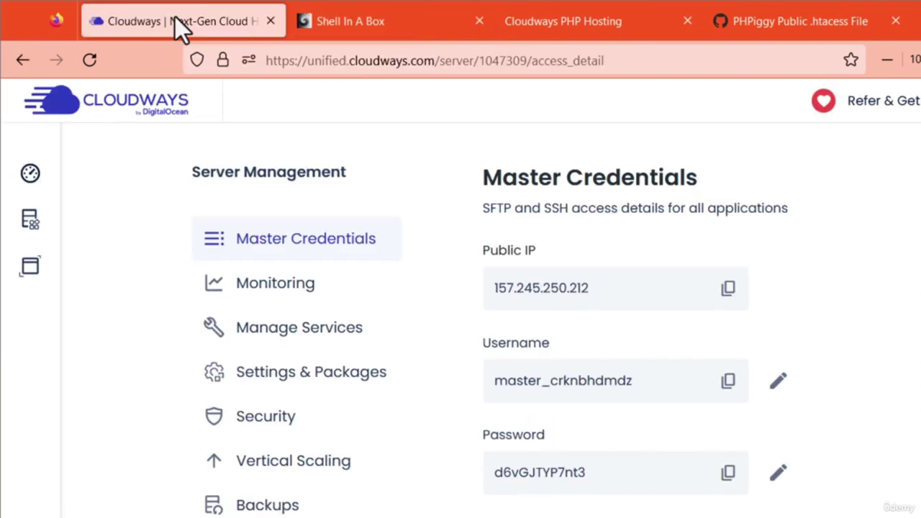
click(346, 24)
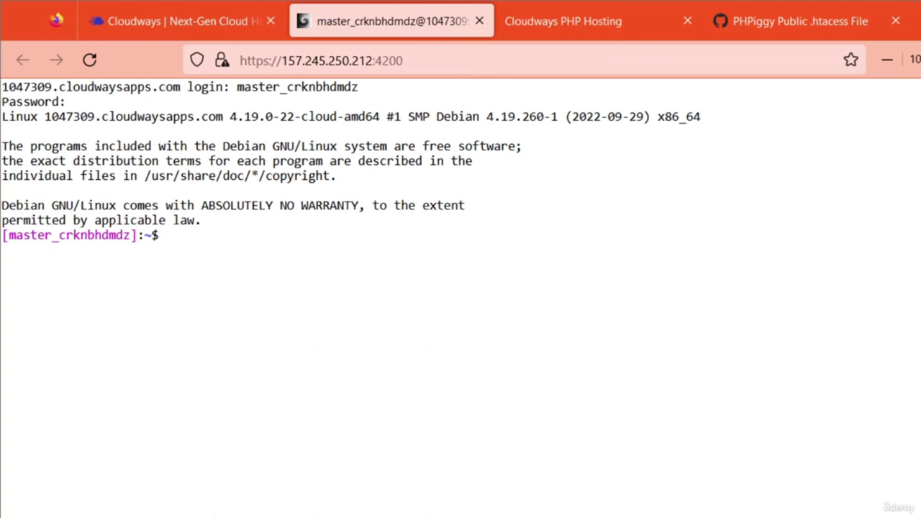
List the home directory, change into the applications folder and list its contents
text(ls)
key(Return)
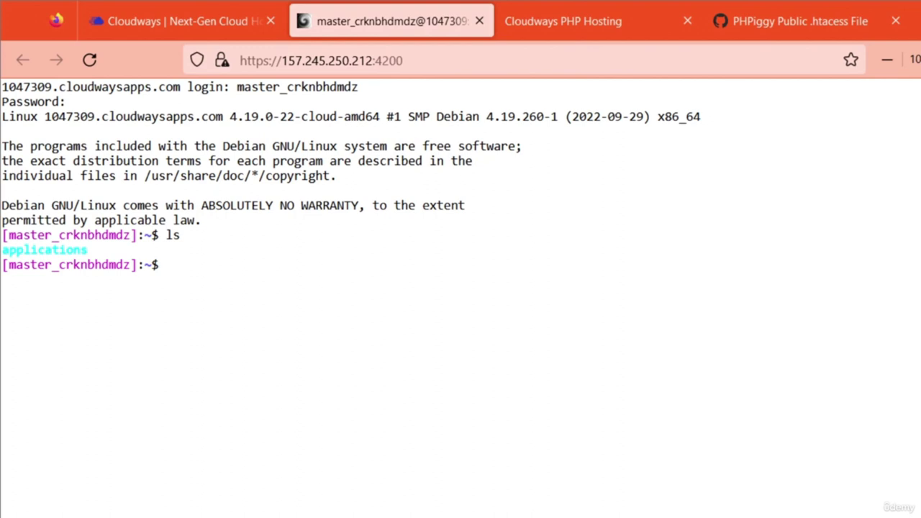
text(cd applications)
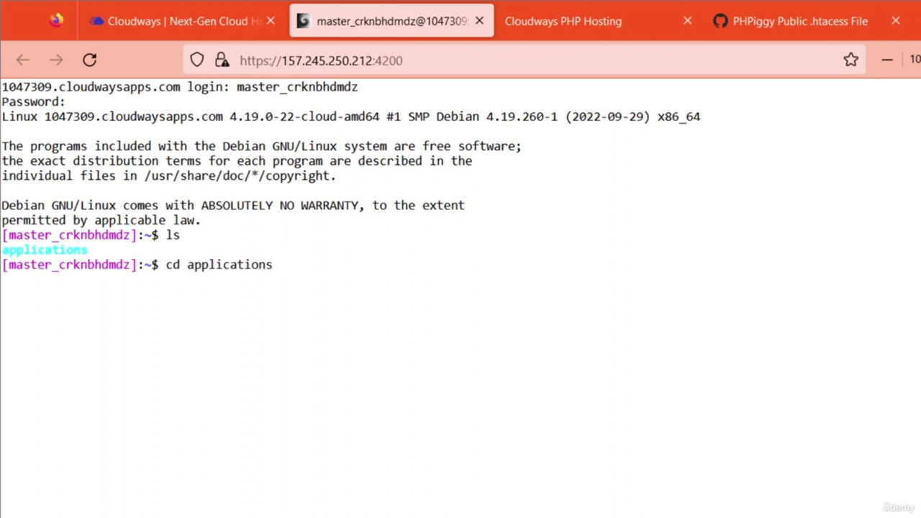
key(Return)
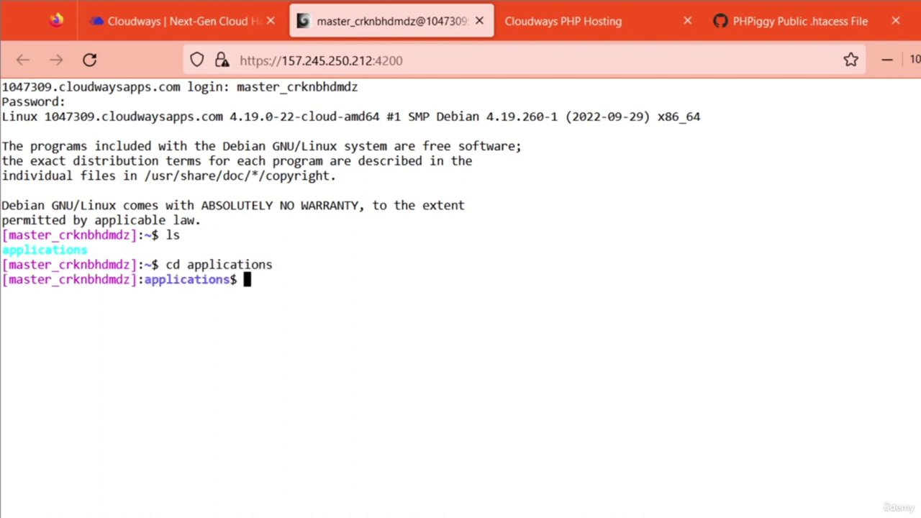
text(ls)
key(Return)
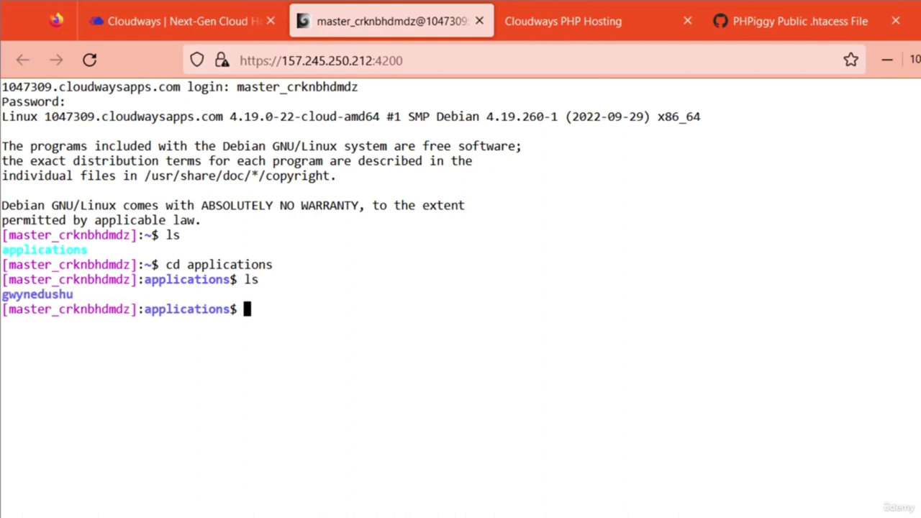
Change into the gwynedushu folder and on into its public_html folder, listing the contents of each
text(cd gwynedushu)
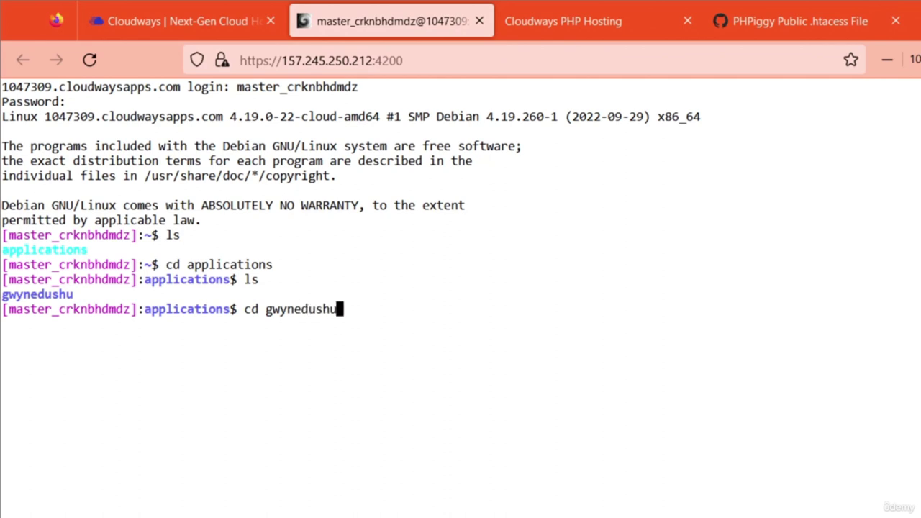
key(Return)
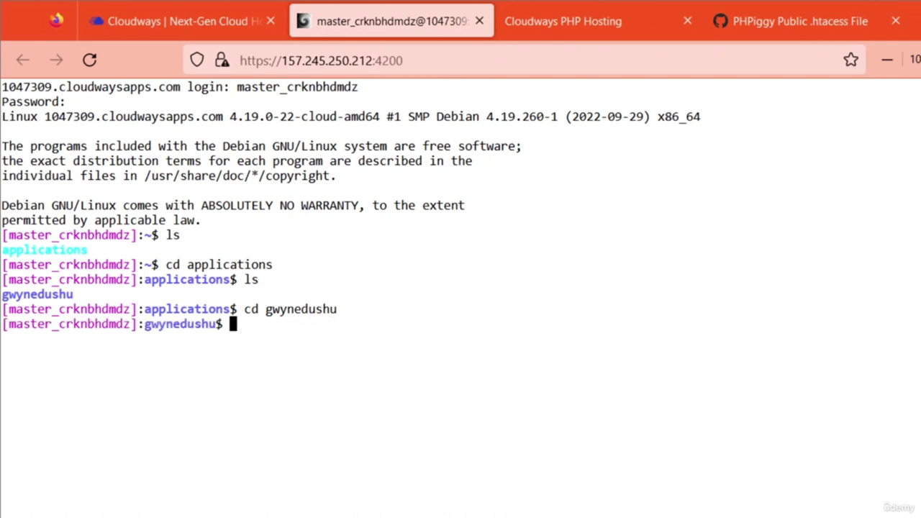
text(ls)
key(Return)
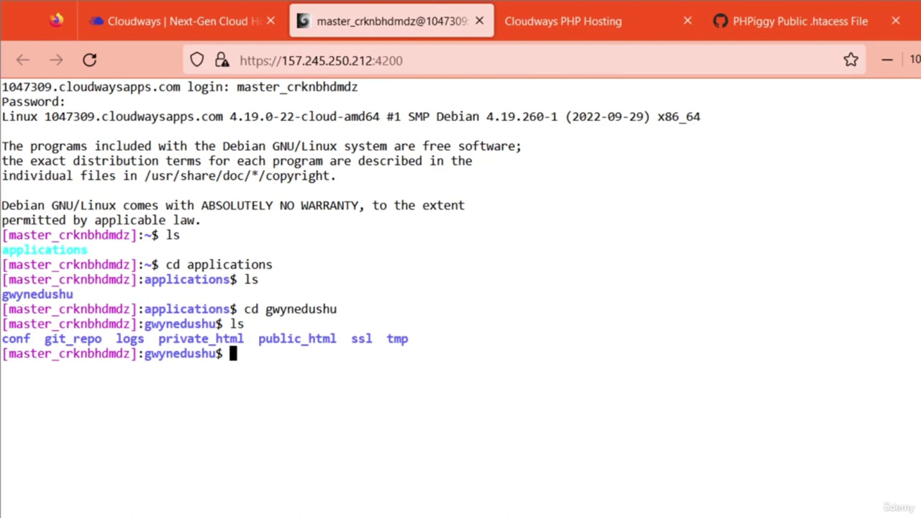
text(cd public_html)
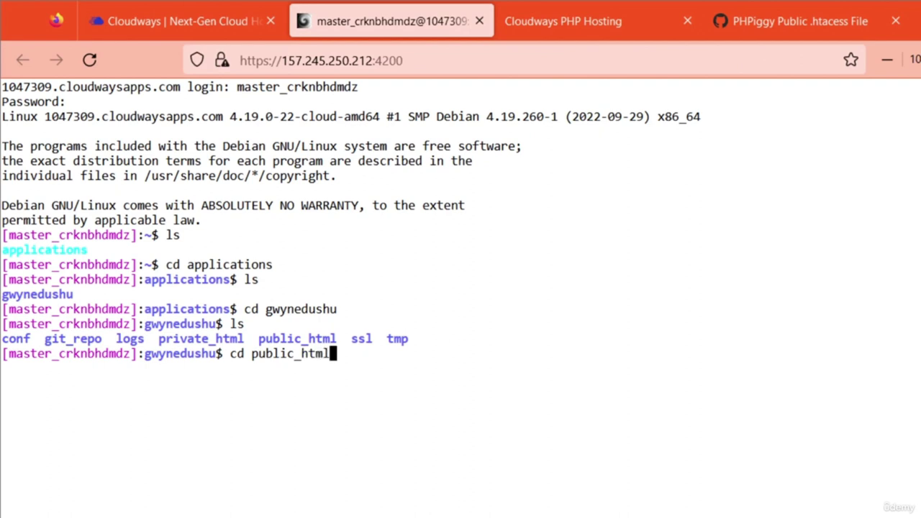
key(Return)
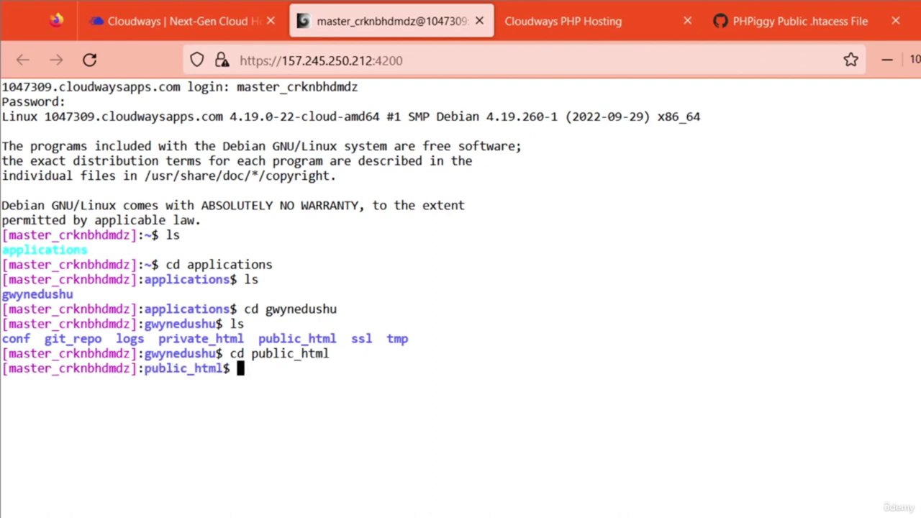
text(ls)
key(Return)
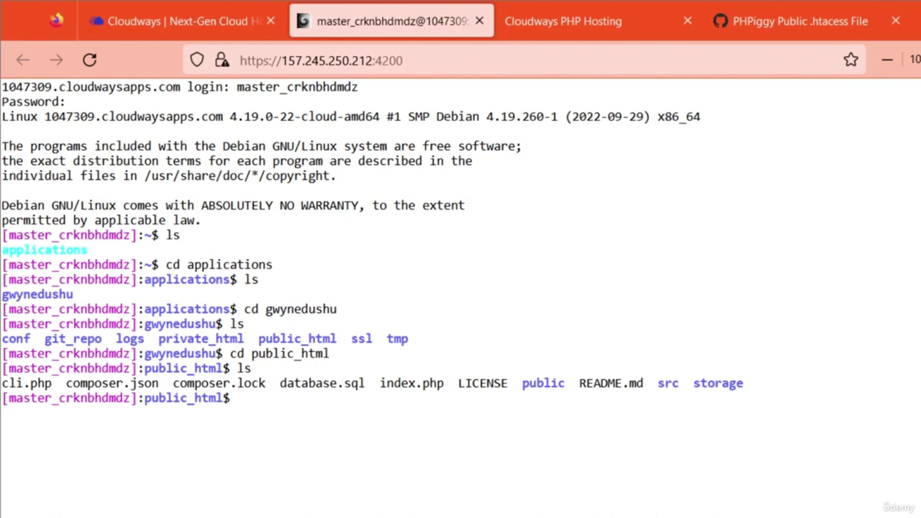
Delete index.php from public_html and install the project's dependencies with composer install
text(rm index.php)
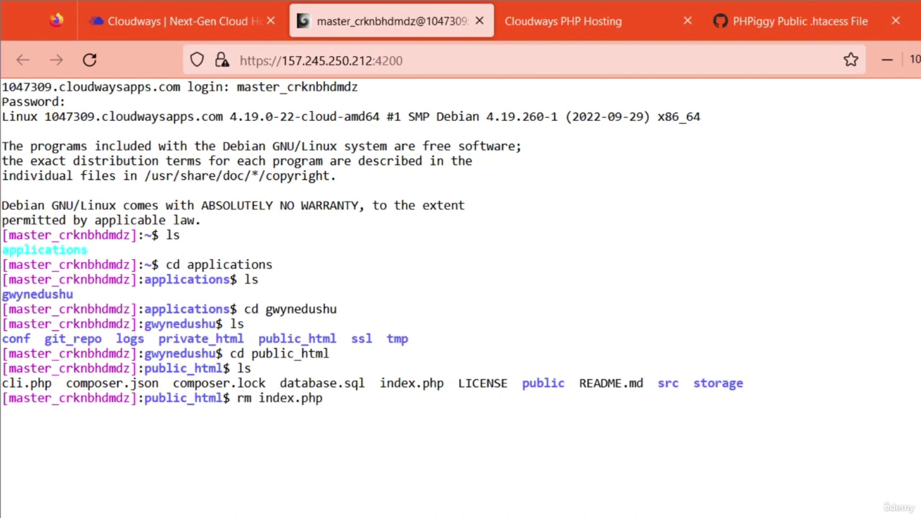
key(Return)
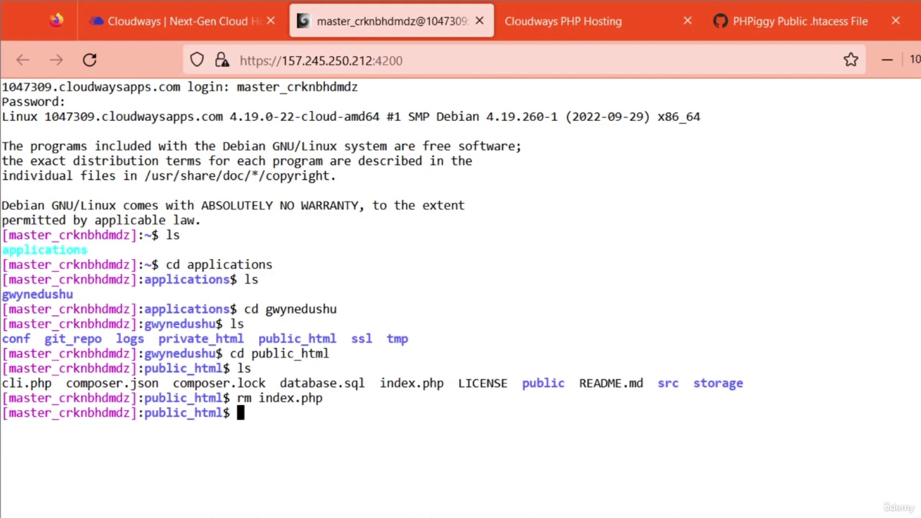
text(composer install)
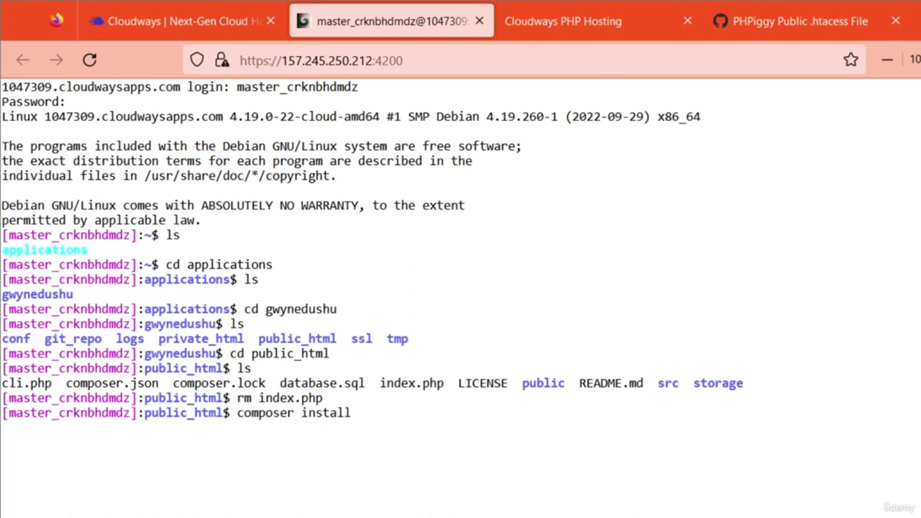
key(Return)
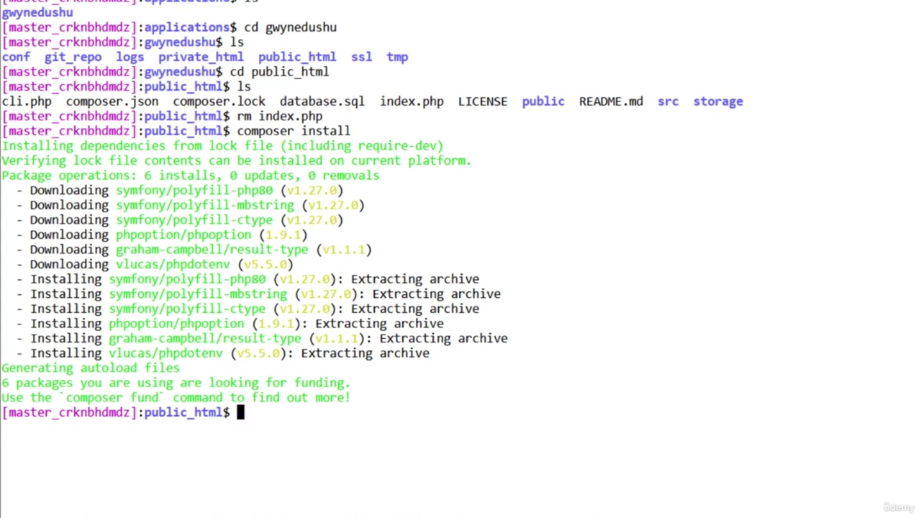
Open a new .env file in vim inside public_html and enter APP_ENV=production as its first line
text(vim .env)
key(Return)
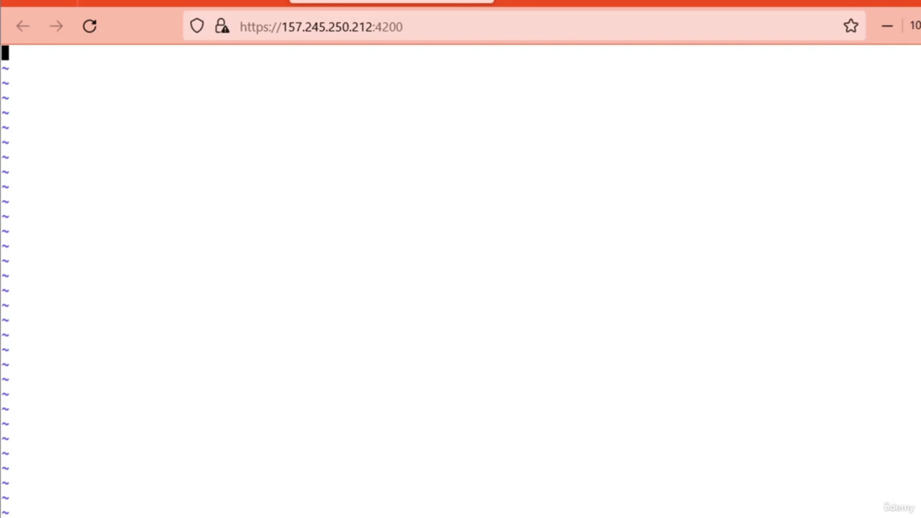
text(APP_ENV)
key(BackSpace)
key(BackSpace)
key(BackSpace)
key(BackSpace)
key(BackSpace)
key(BackSpace)
text(APP_ENV=production)
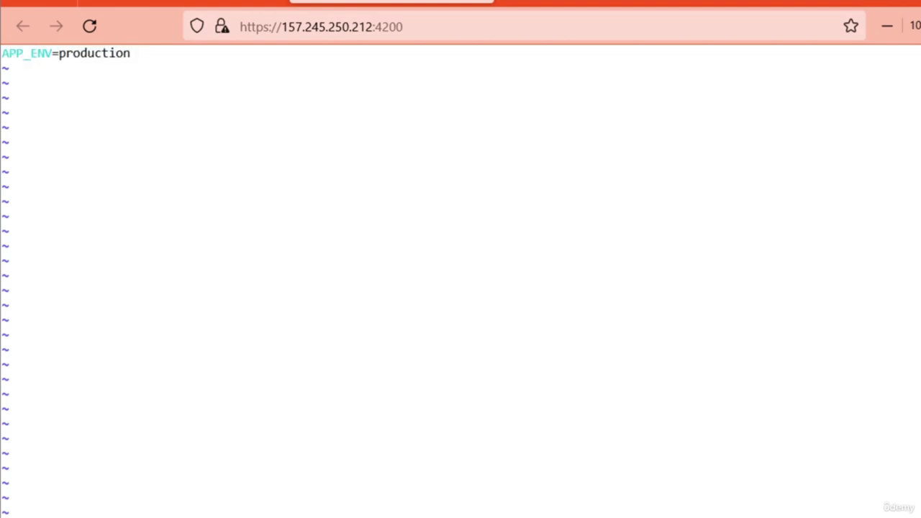
Add the lines DB_HOST=localhost, DB_DRIVER=mysql and DB_PORT=3306 to the .env file, followed by a new line
key(Return)
text(DB_HOST=localhost)
key(Return)
text(DB_DRIVER=mysql)
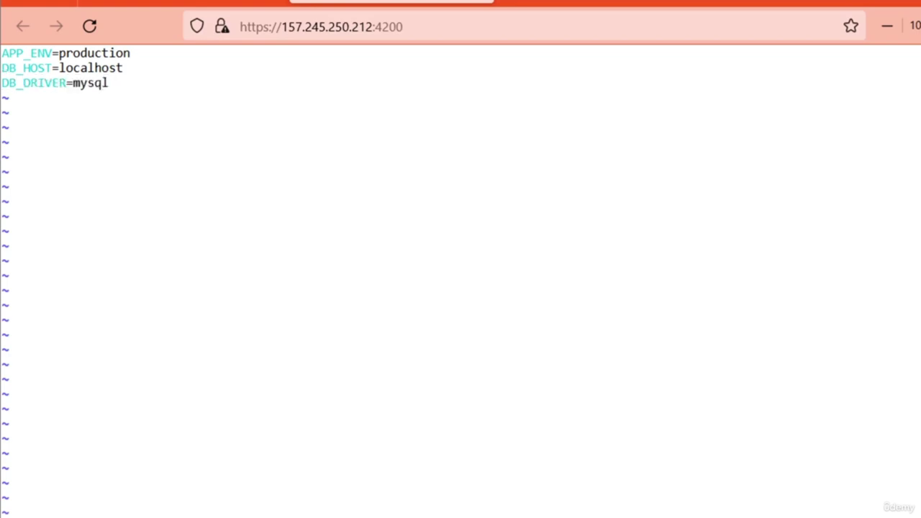
key(Return)
text(DB_PORT=3306)
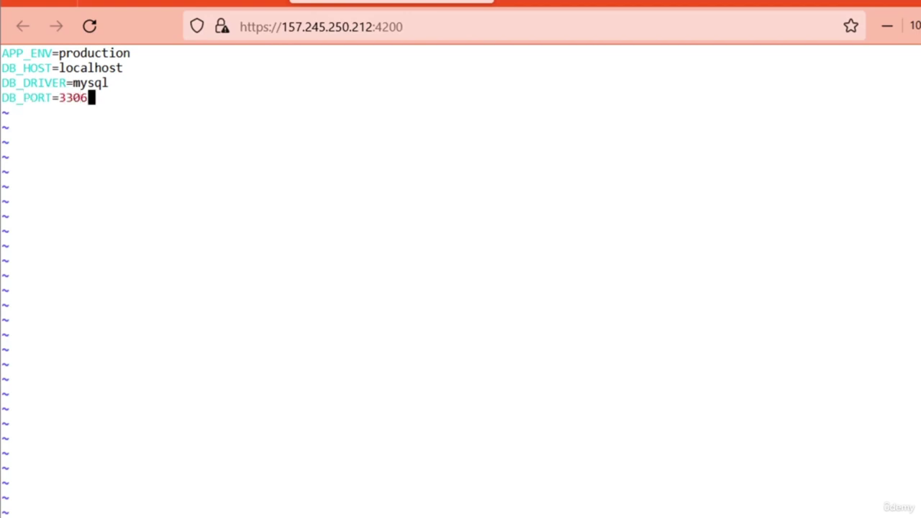
key(Return)
Return to the Cloudways dashboard, open the PHPiggy application's database access details and copy the DB name
click(197, 4)
click(32, 117)
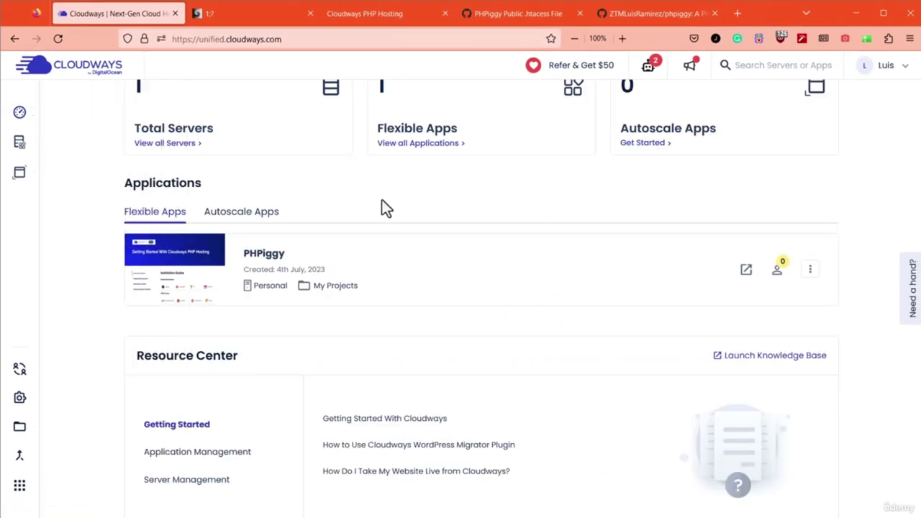
click(263, 256)
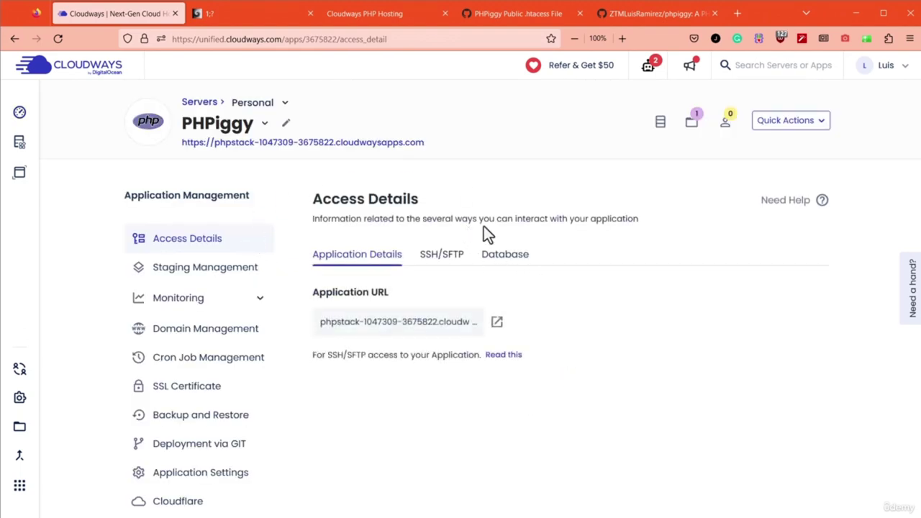
click(513, 253)
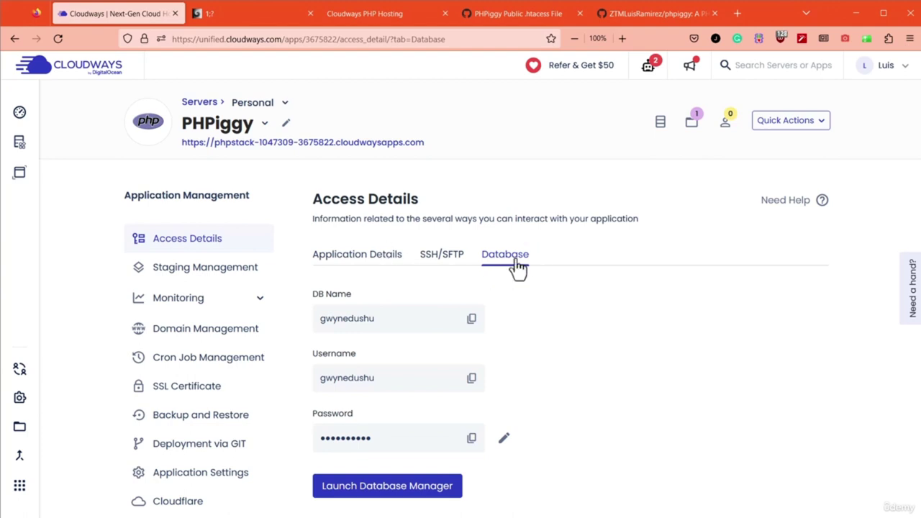
scroll(508, 265, down, 1)
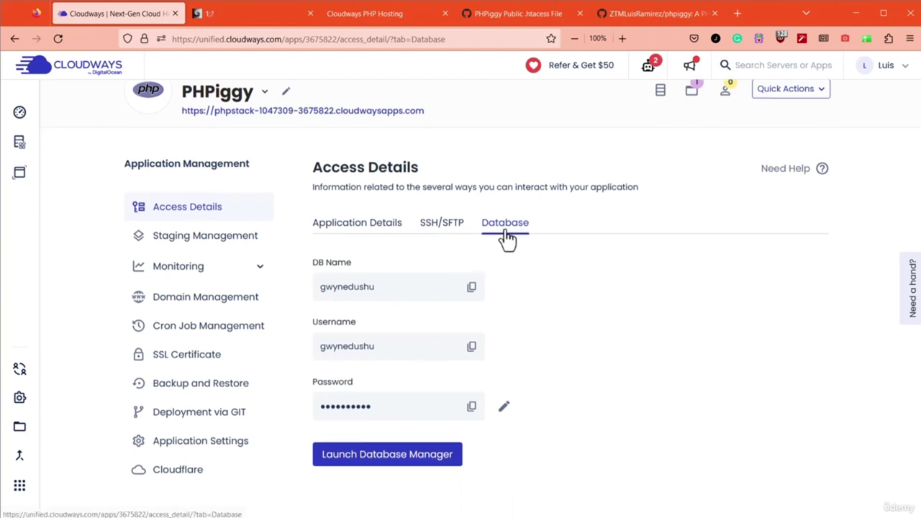
click(471, 287)
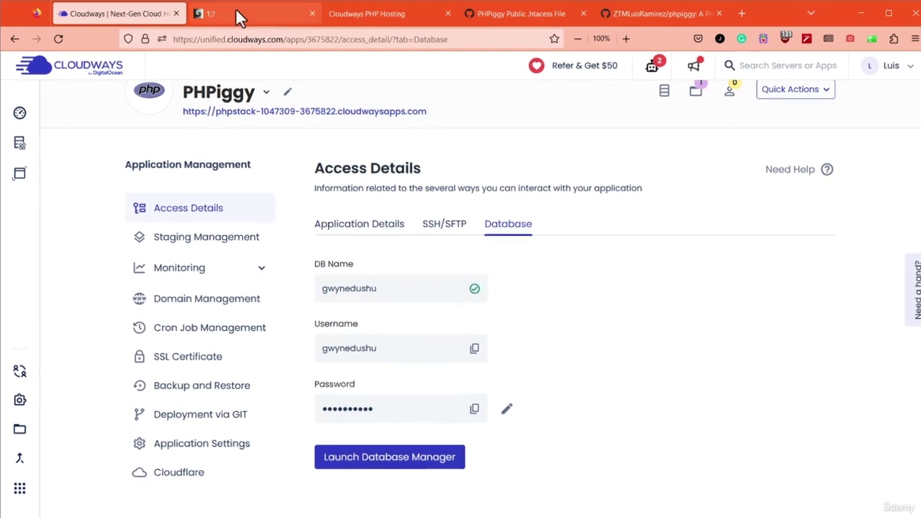
Return to the SSH terminal, add the DB_NAME, DB_USER and DB_PASS lines with the database name, username and password to .env, and save and quit vim
click(398, 30)
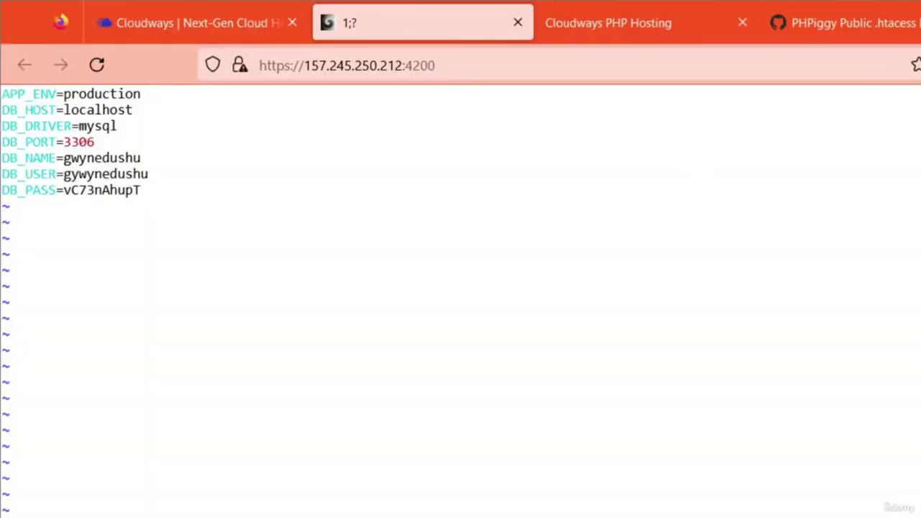
text()))
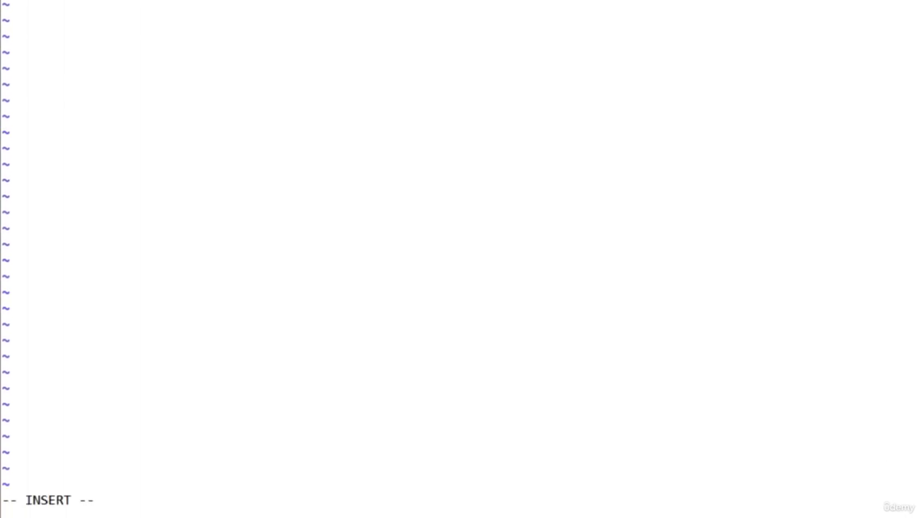
key(Escape)
text(:wq)
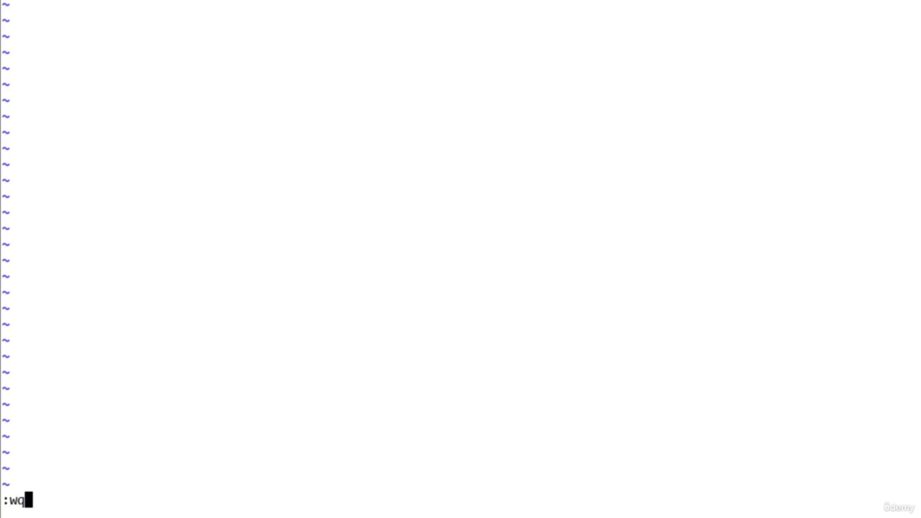
key(Return)
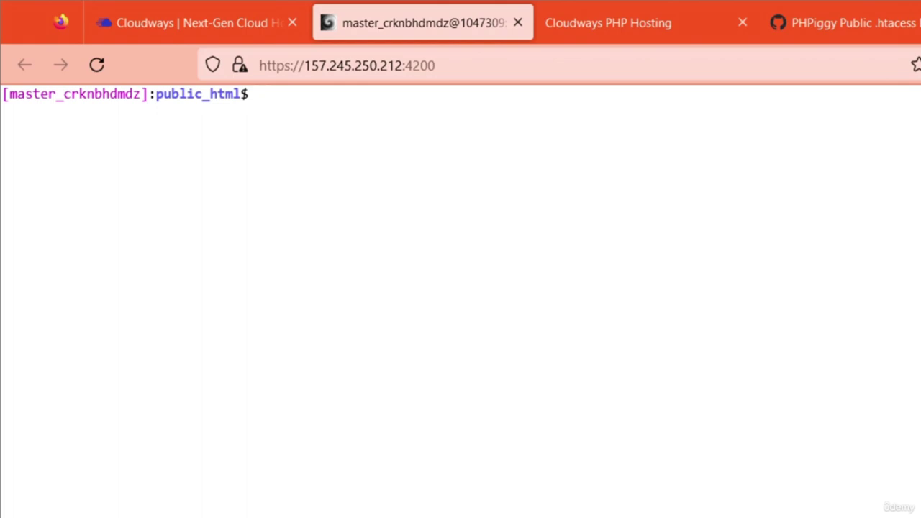
Execute composer run-script phpiggy in public_html to run the project's CLI database script
text(composer run)
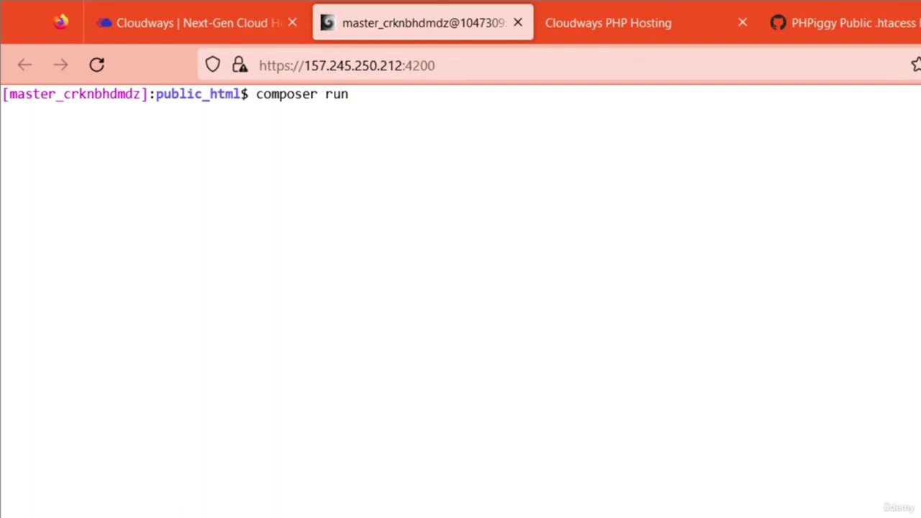
text(-script phpiggy)
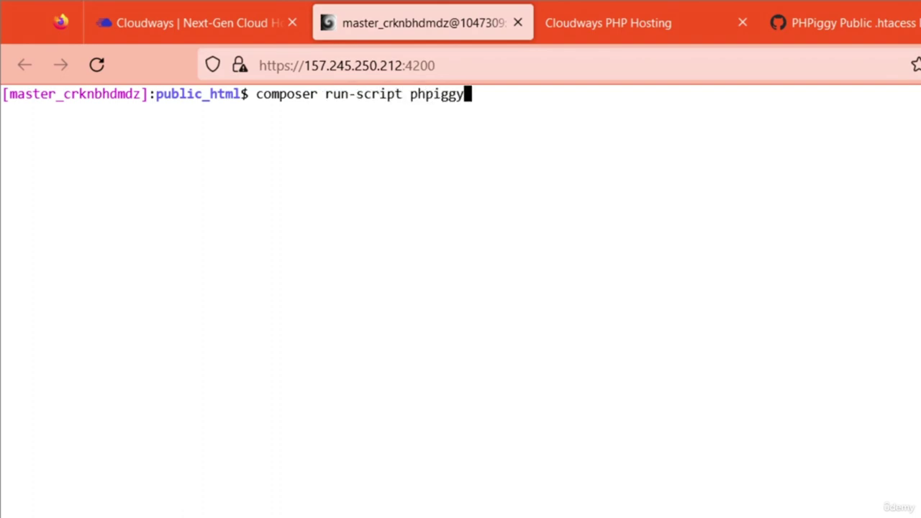
key(Return)
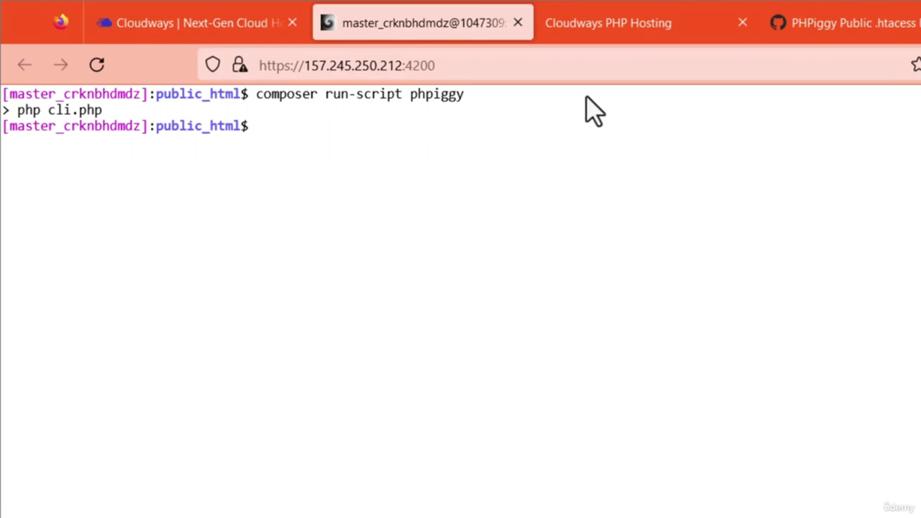
Switch to the deployed application's site, reload it, and check its About, Register and Login pages
click(599, 36)
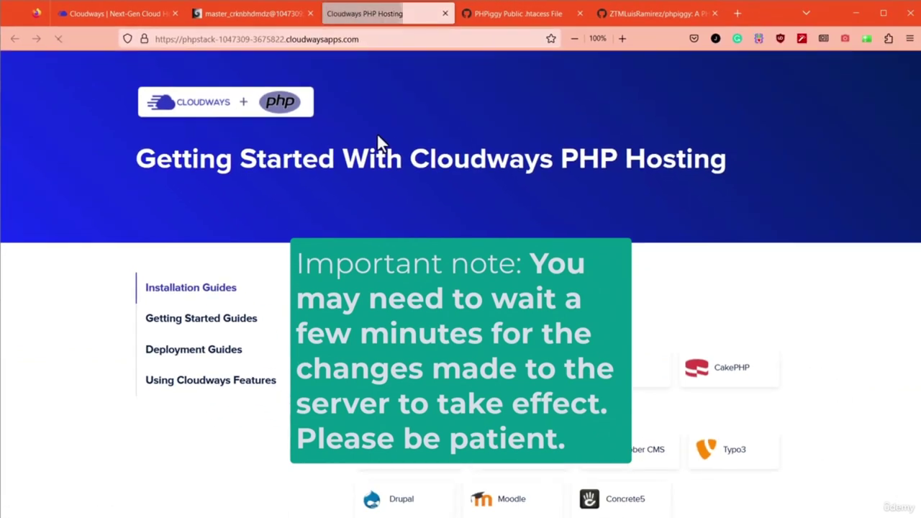
key(F5)
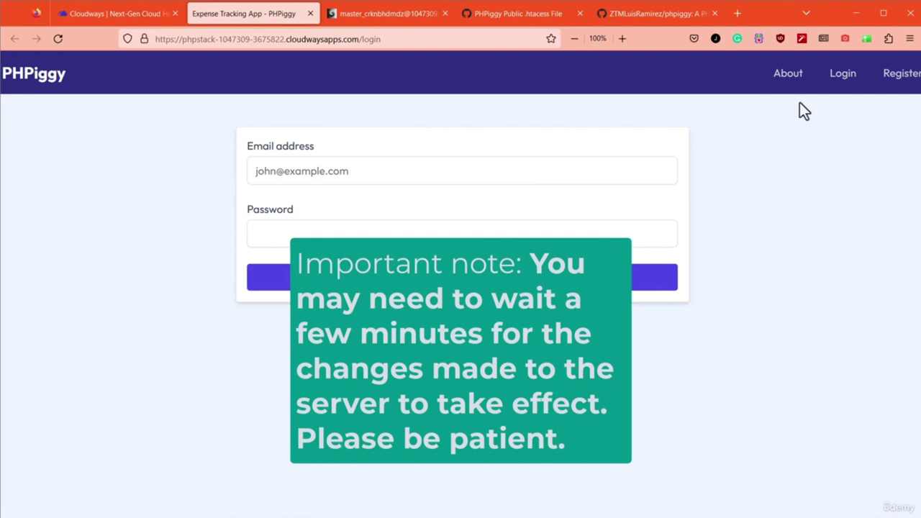
click(794, 77)
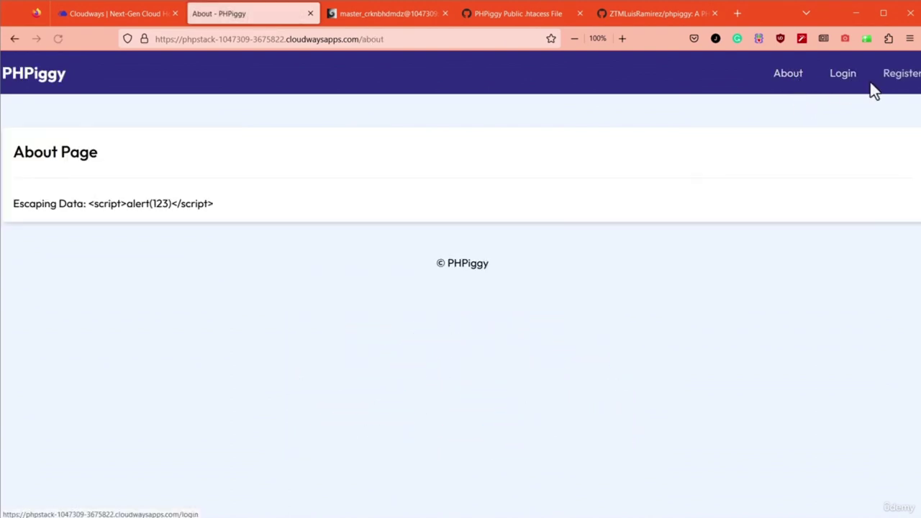
click(892, 77)
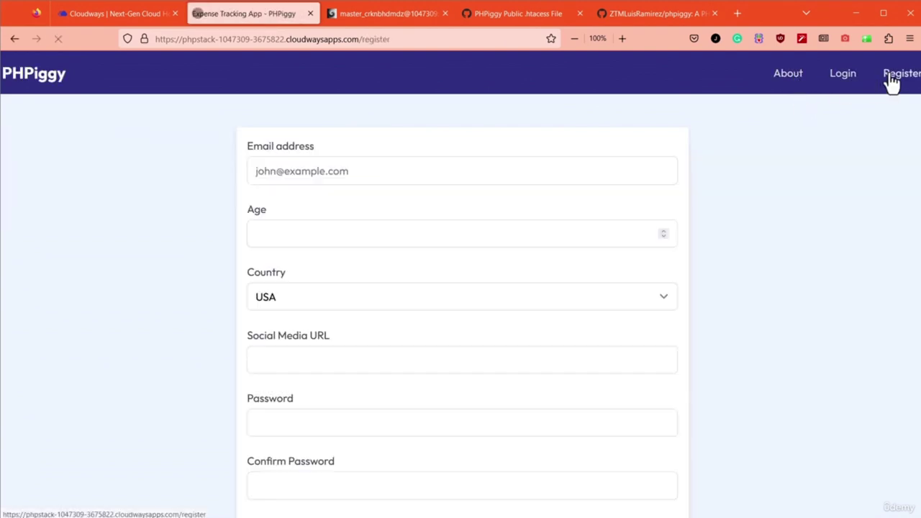
click(845, 78)
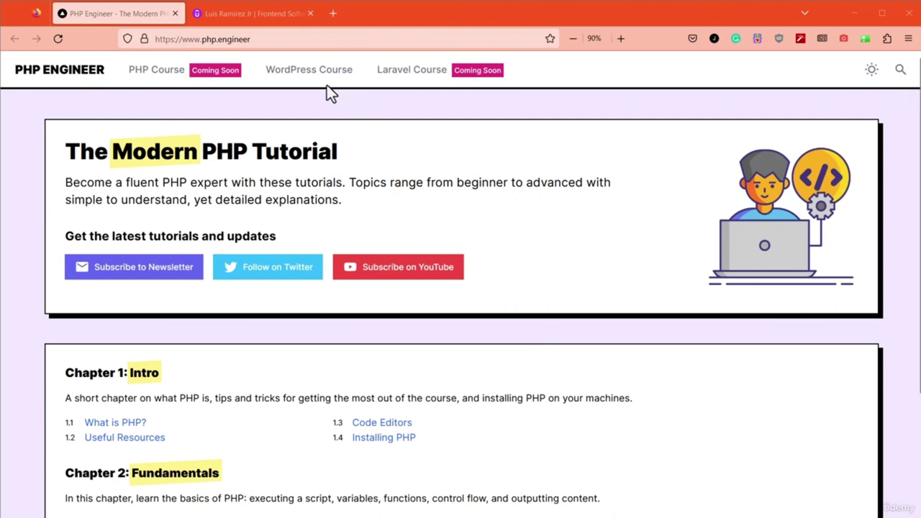
Switch to the instructor's Udemy profile and look through the listed courses
click(253, 17)
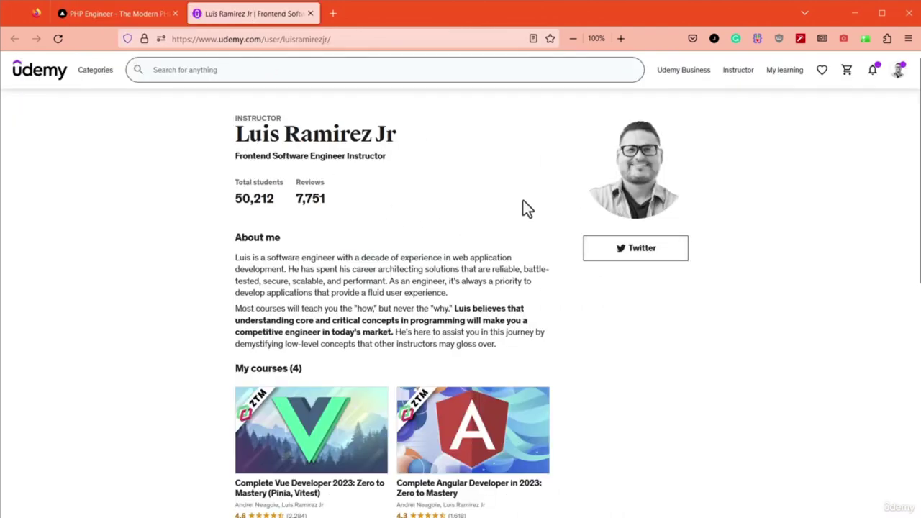
scroll(513, 189, down, 3)
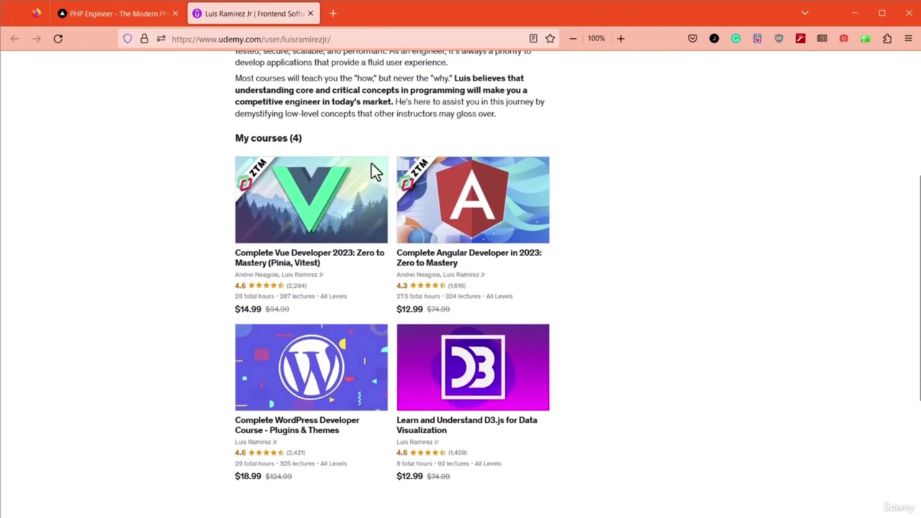